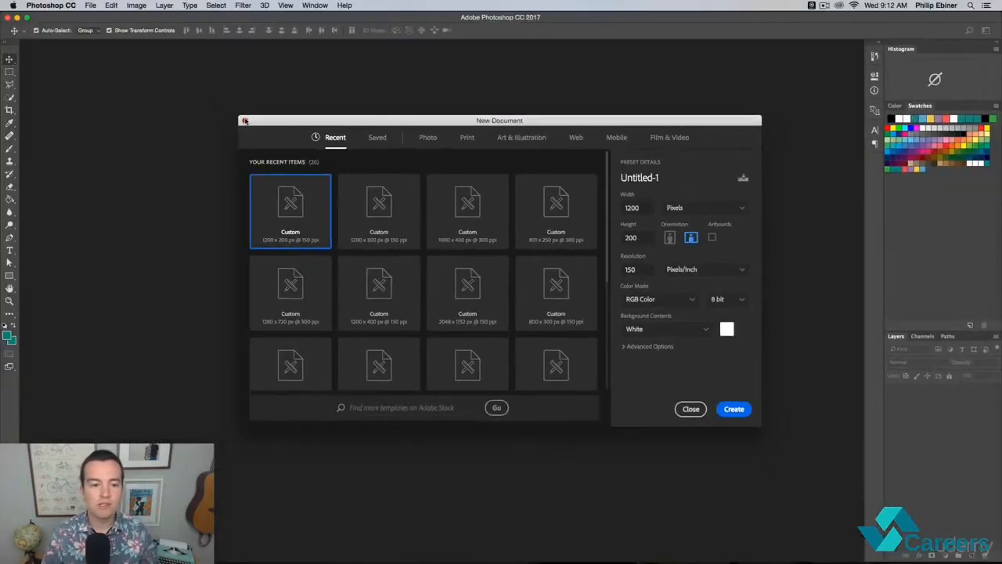
- Start a new document and look through the Photo and Print presets before returning to the recent items
left_click(73, 23)
left_click(89, 5)
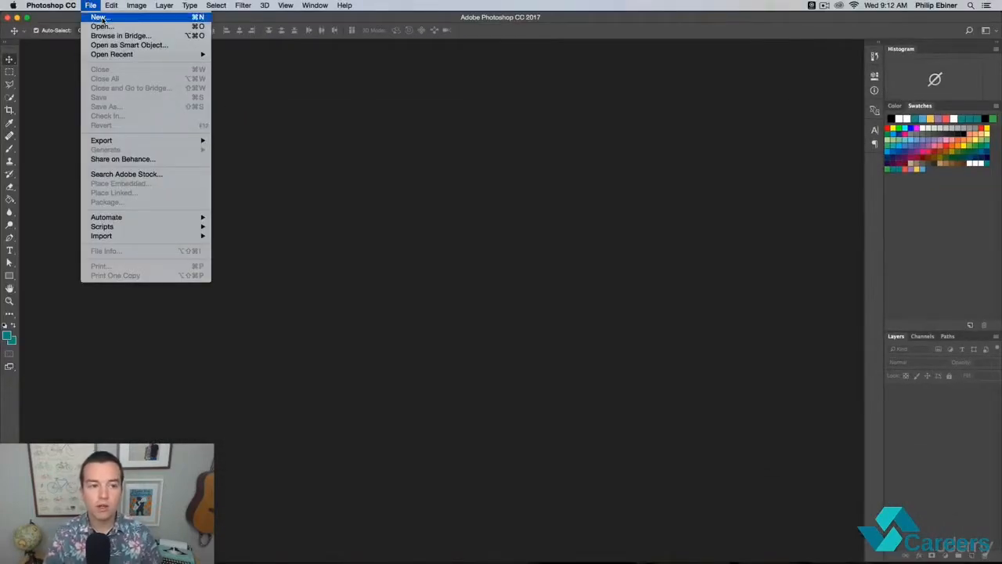
left_click(100, 18)
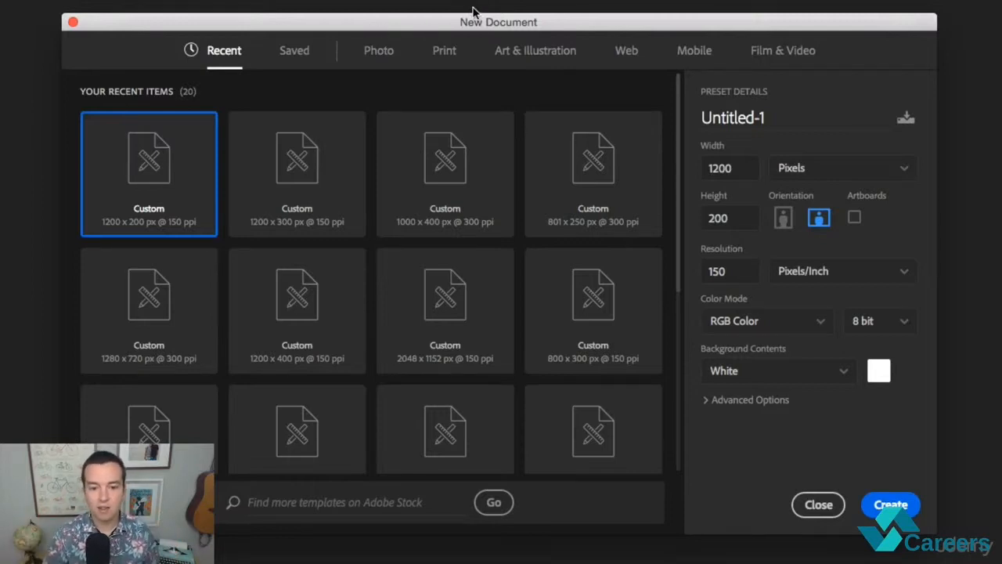
left_click(397, 58)
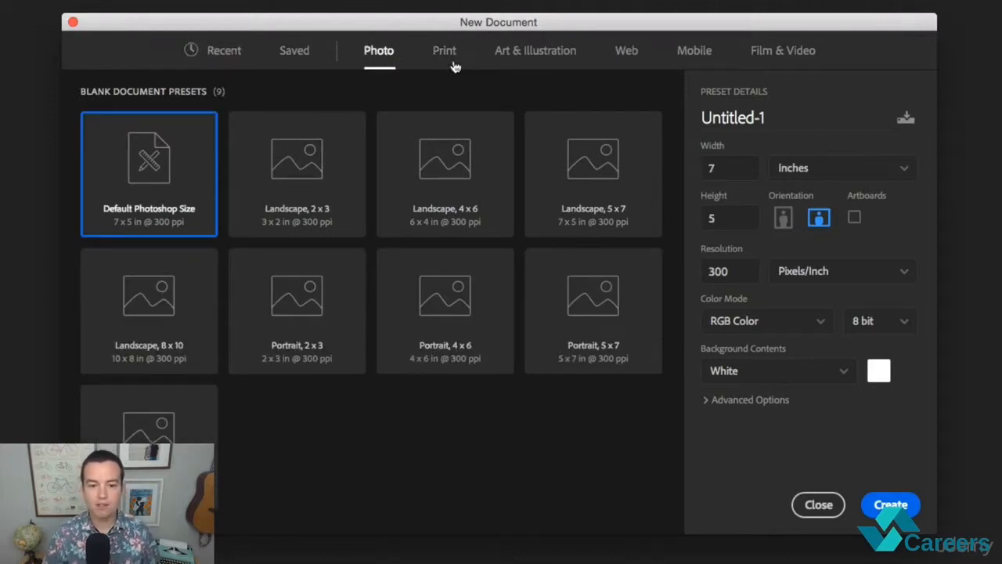
left_click(445, 57)
left_click(227, 55)
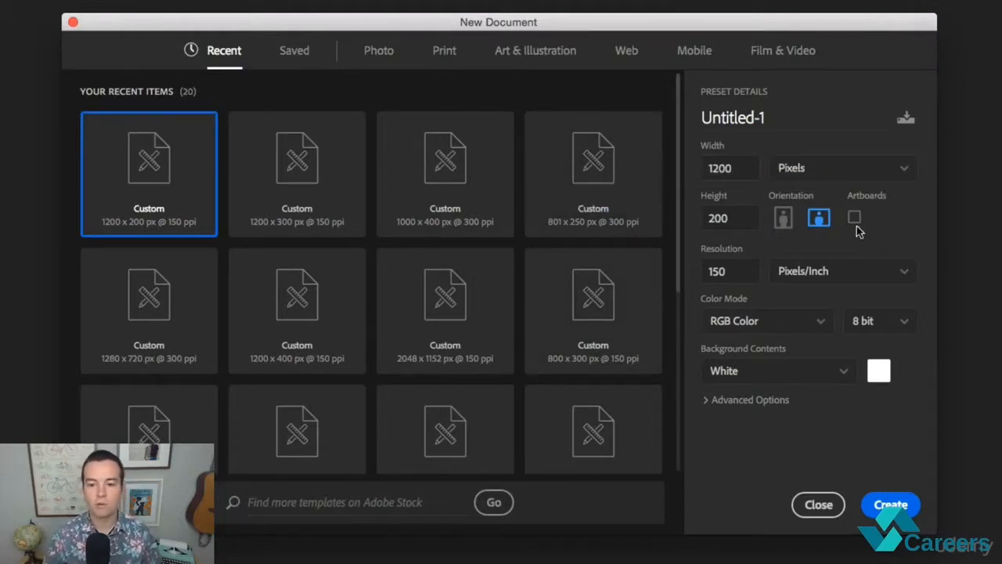
- Set the new document's width and height to 1000 each, keeping pixels as the unit
double_click(736, 171)
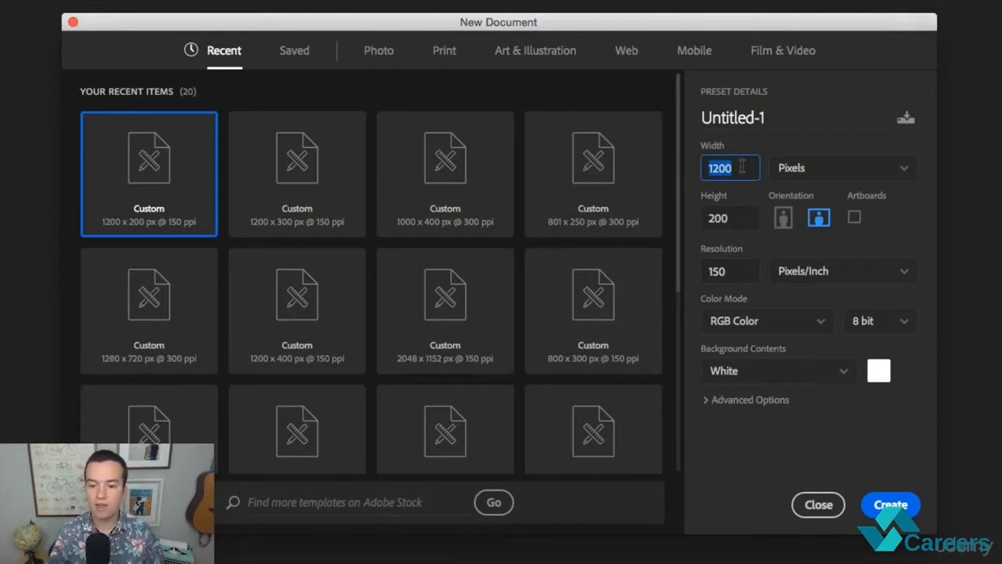
type("1000")
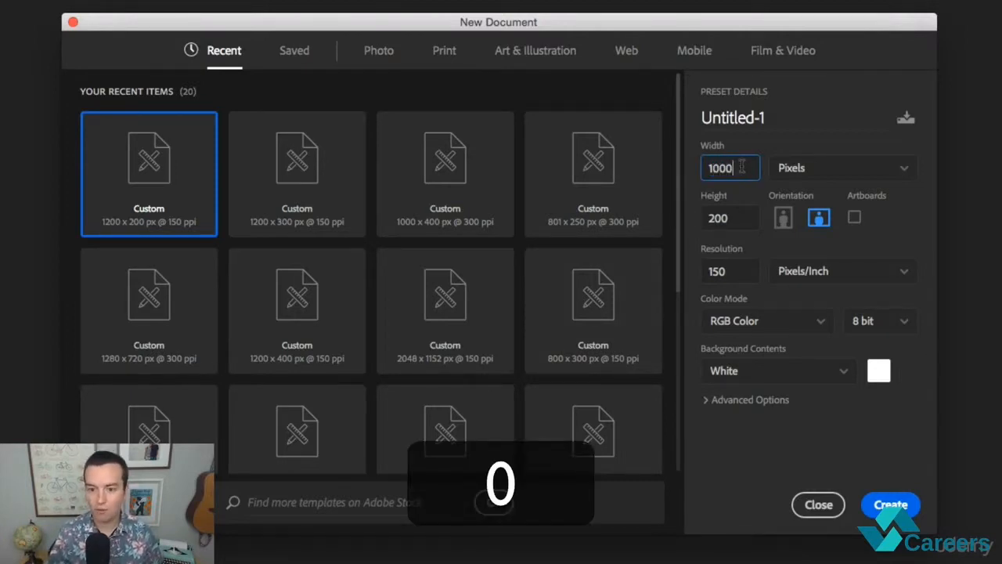
key("Tab")
type("1000")
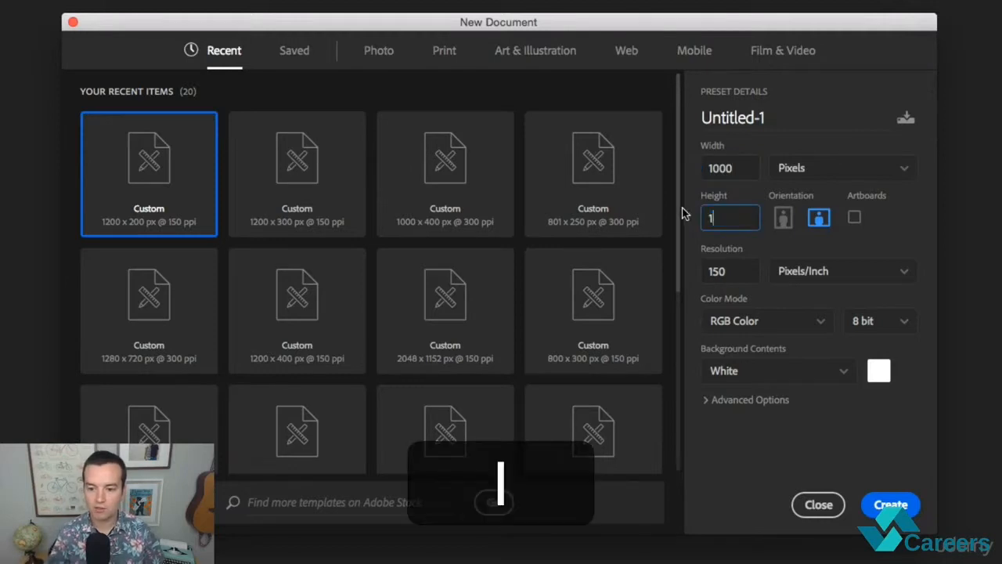
left_click(827, 177)
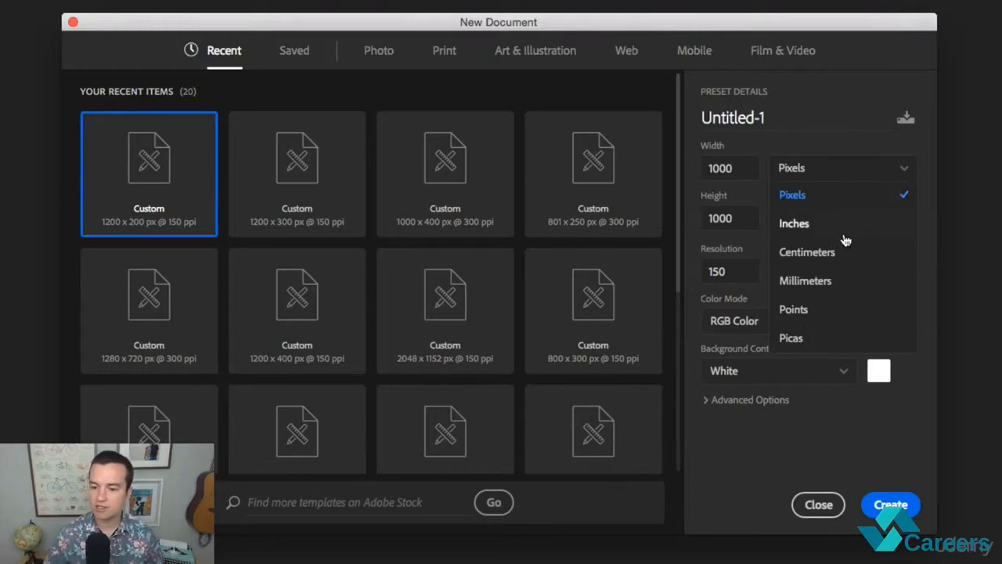
left_click(834, 75)
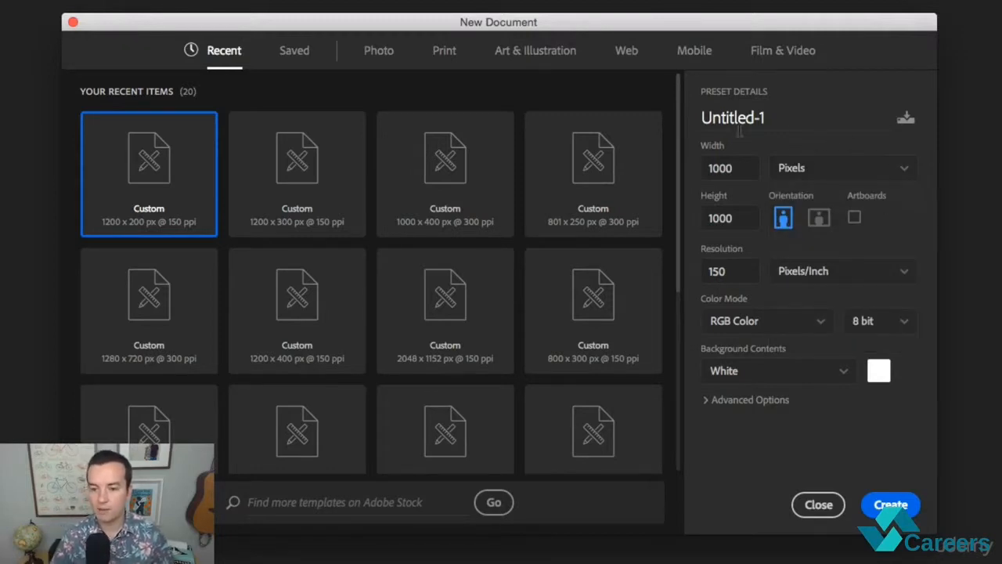
- Name the new document Test and create it at a resolution of 150 pixels per inch
left_click_drag(730, 271, 673, 273)
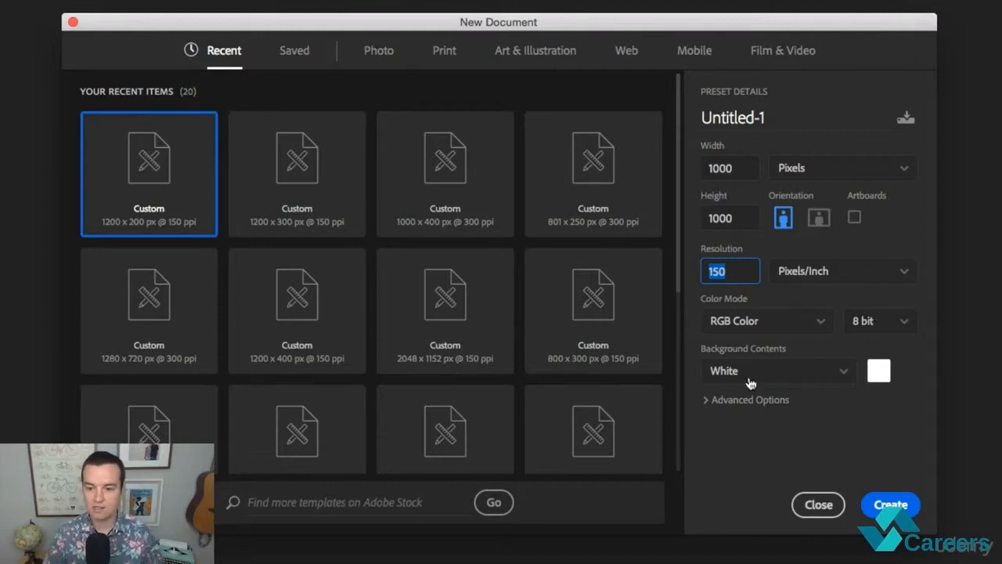
left_click(740, 117)
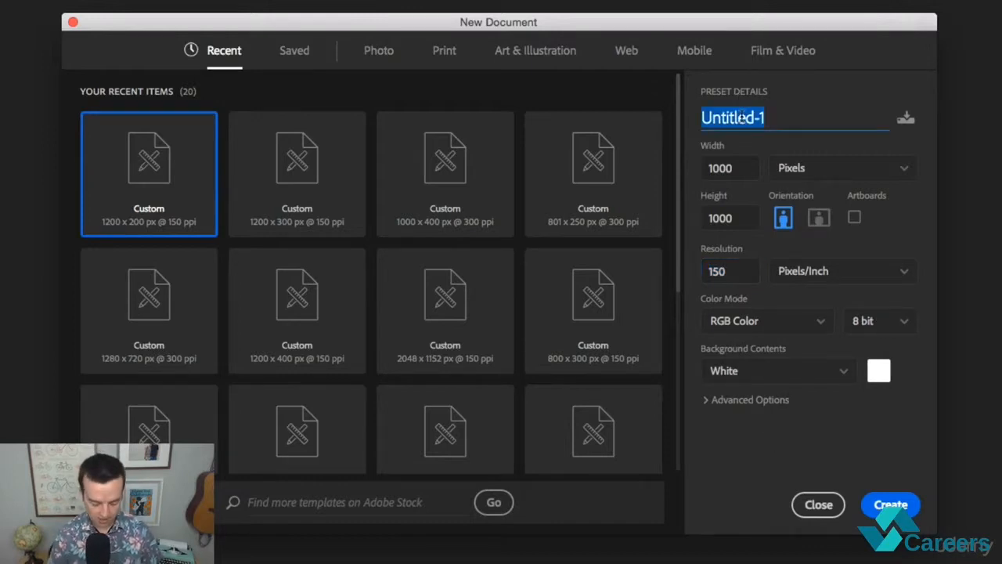
key("shift")
type("Test")
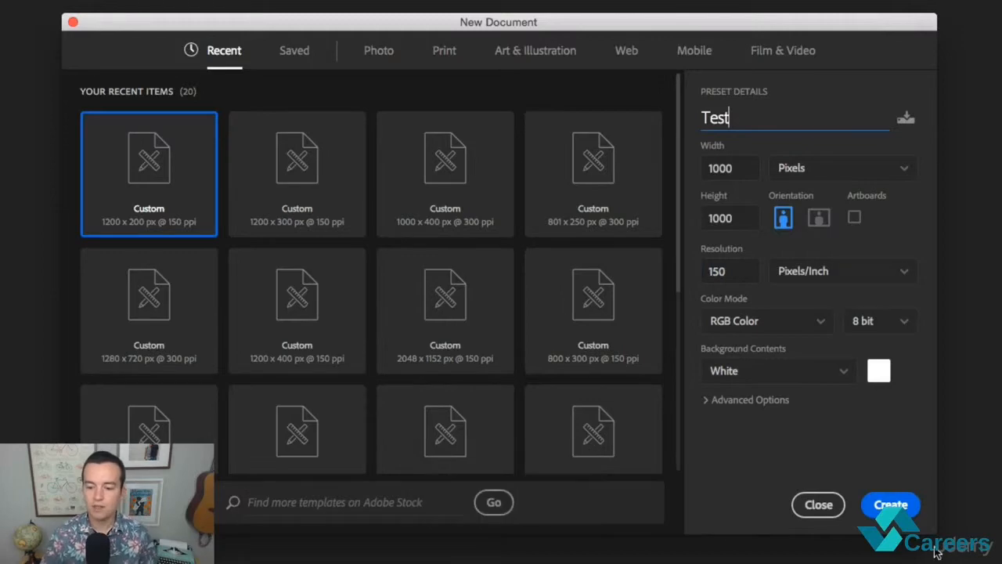
left_click(893, 507)
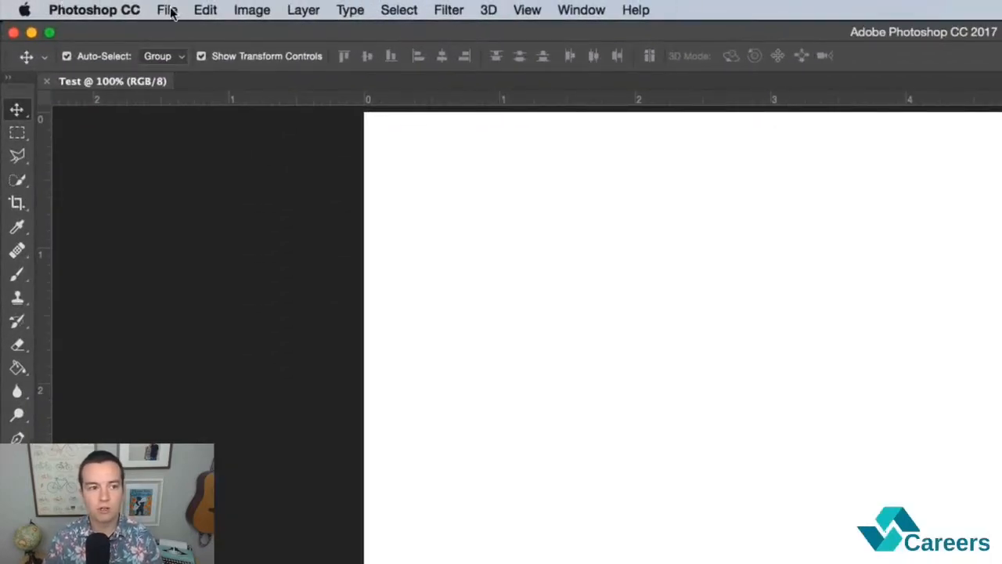
left_click(205, 10)
mouse_move(468, 7)
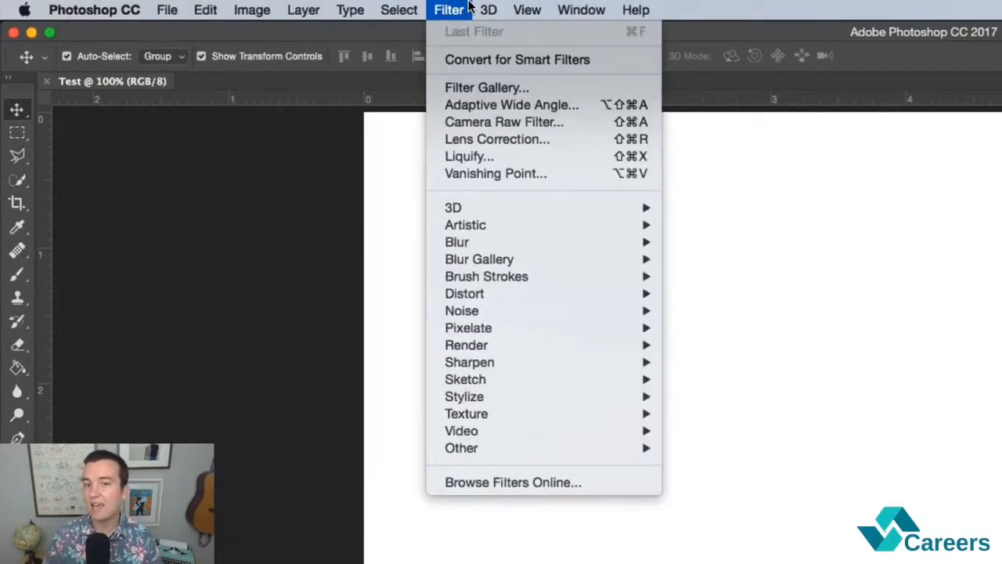
mouse_move(388, 8)
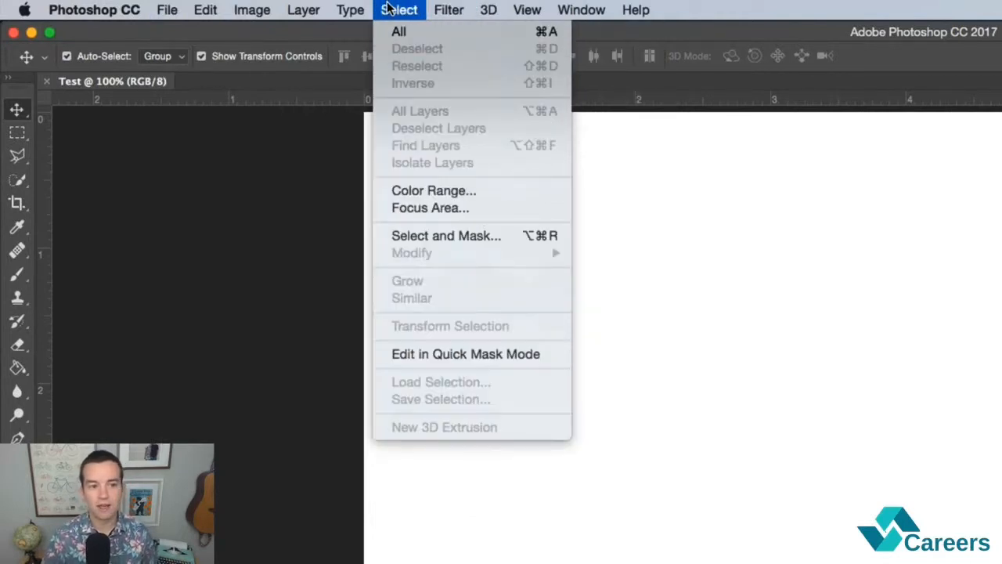
left_click(125, 233)
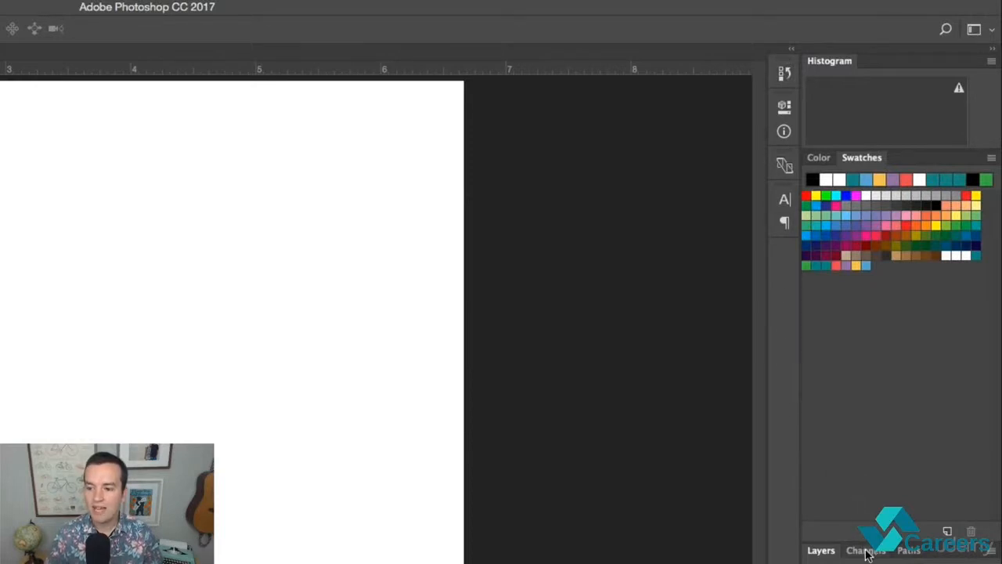
- View the Character and Paragraph settings, collapse them again, and widen the docked column that holds the Histogram and Swatches
left_click(785, 200)
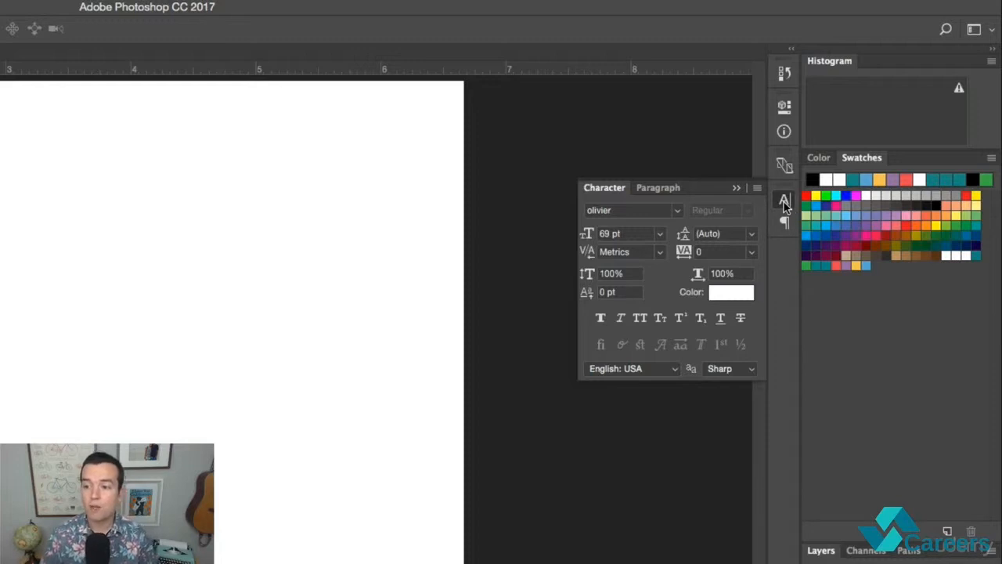
left_click(784, 222)
left_click(786, 224)
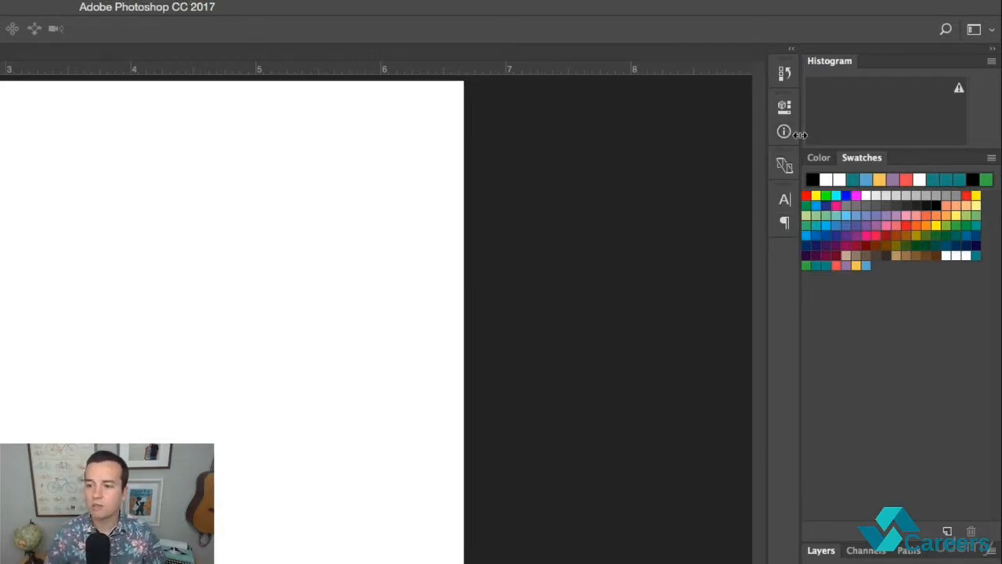
left_click_drag(800, 135, 722, 139)
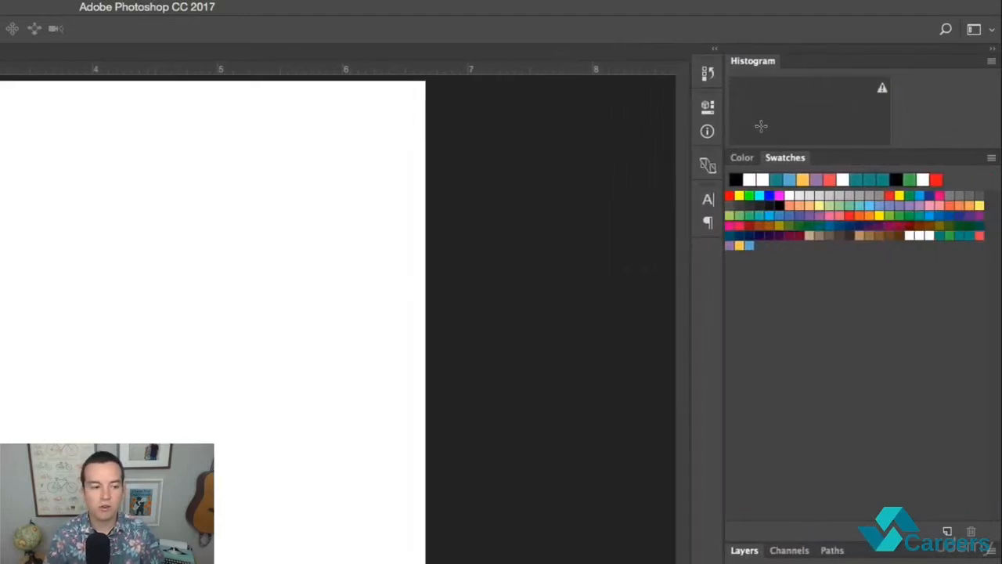
mouse_move(704, 205)
left_mouse_down()
mouse_move(703, 188)
mouse_move(705, 213)
left_mouse_up()
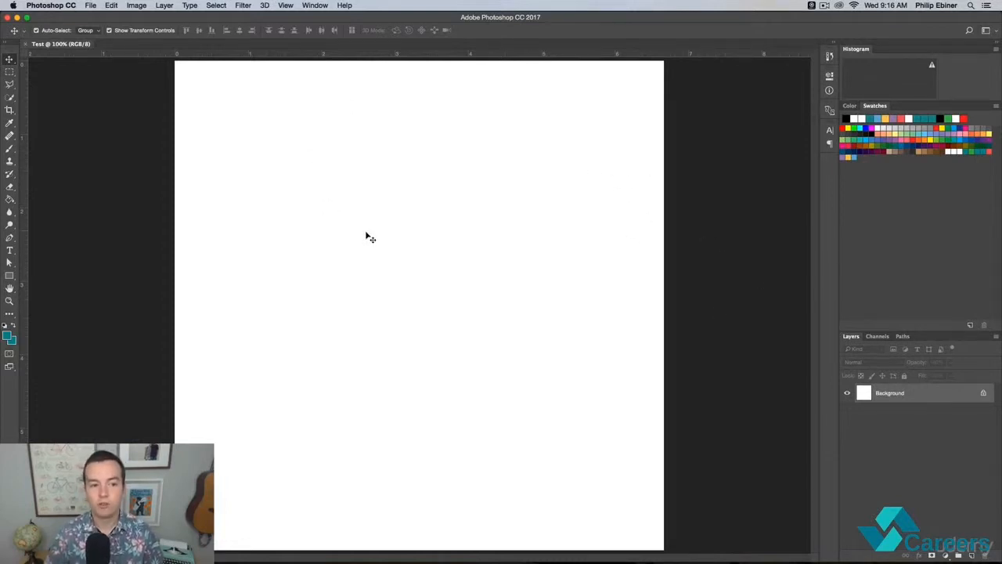
- Switch to Finder and show the Desktop folder in a new window placed over the canvas
key("super+Tab")
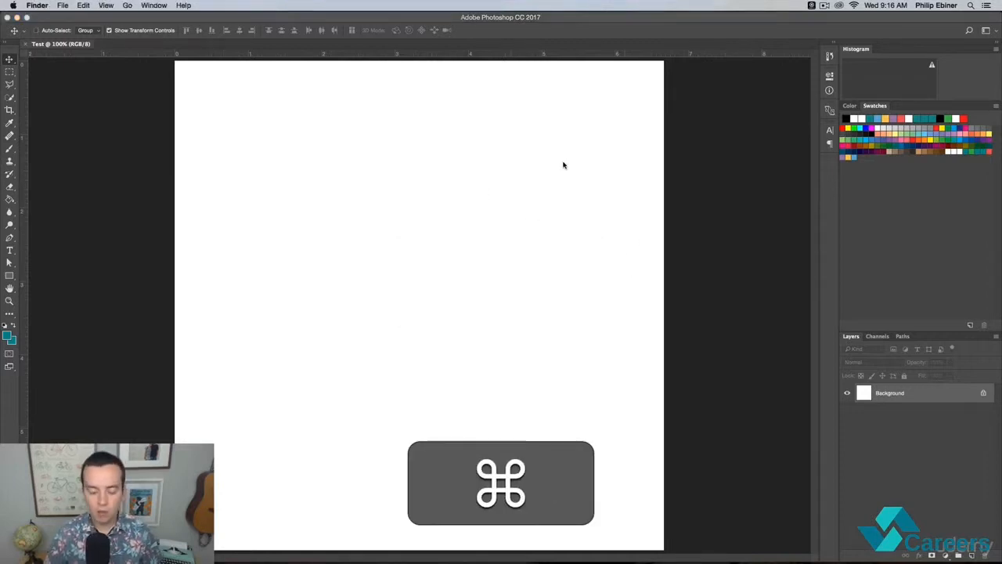
key("super+n")
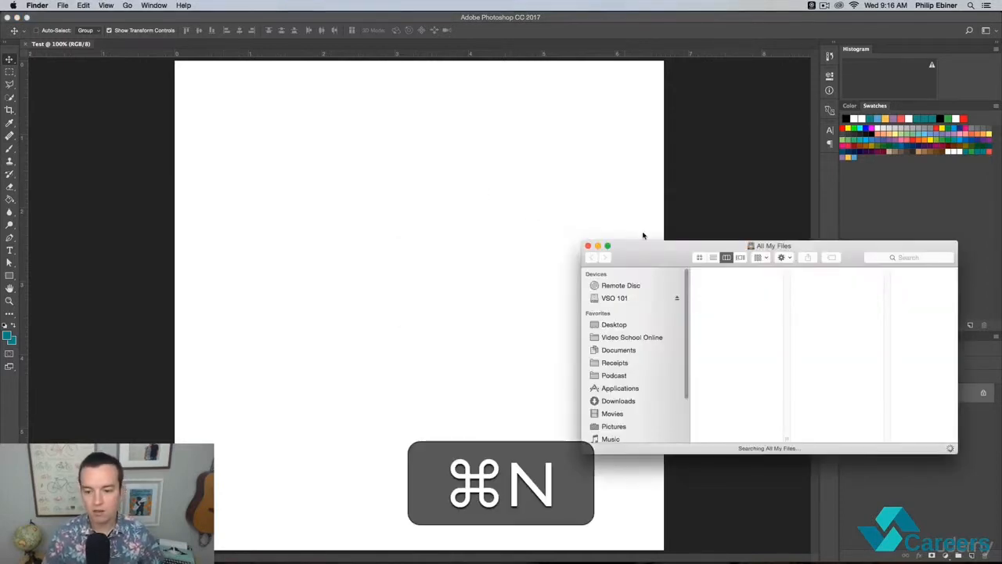
left_click_drag(642, 235, 541, 122)
left_click(513, 205)
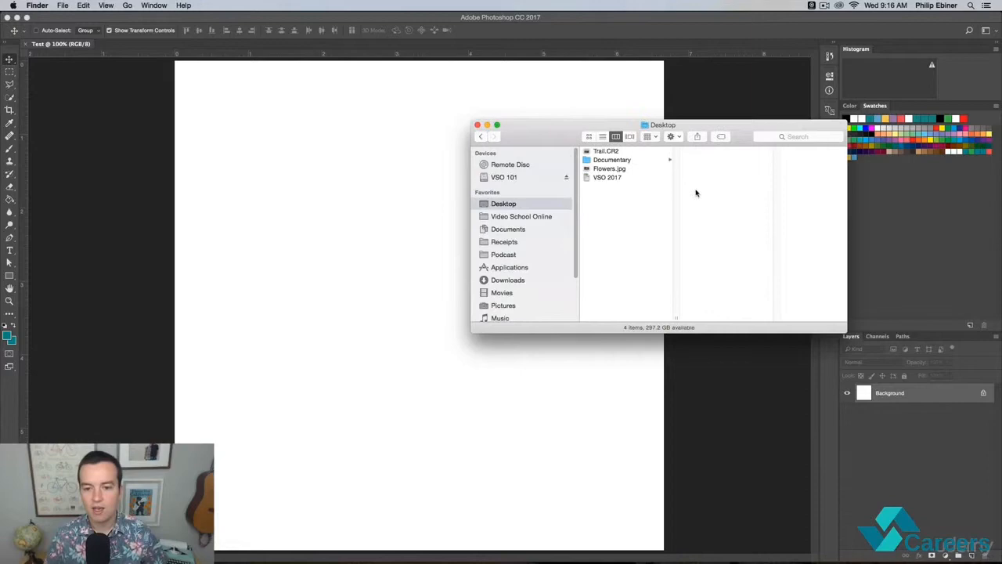
- Compare the previews and file types of Flowers.jpg and Trail.CR2 in the Desktop folder
left_click(621, 172)
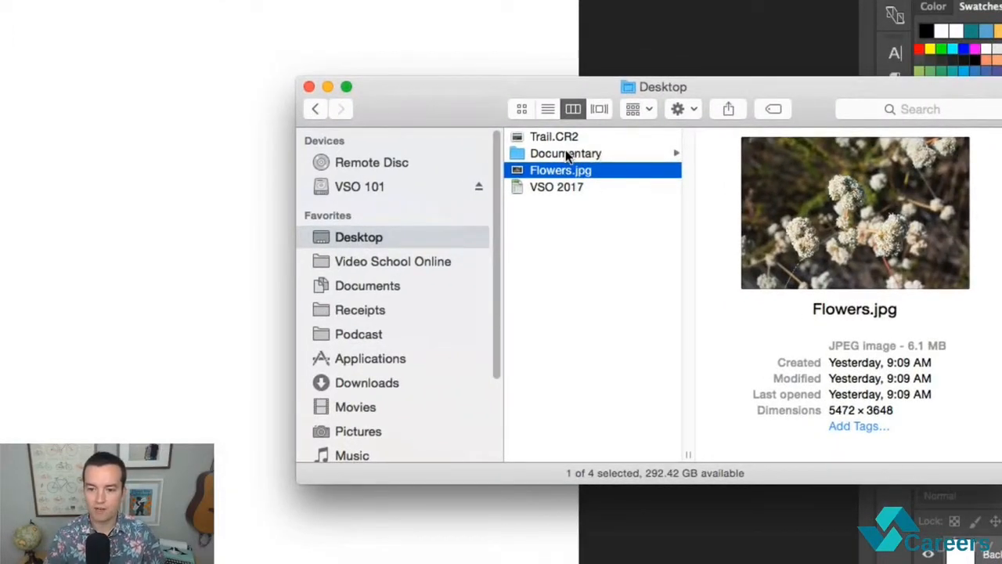
left_click(556, 134)
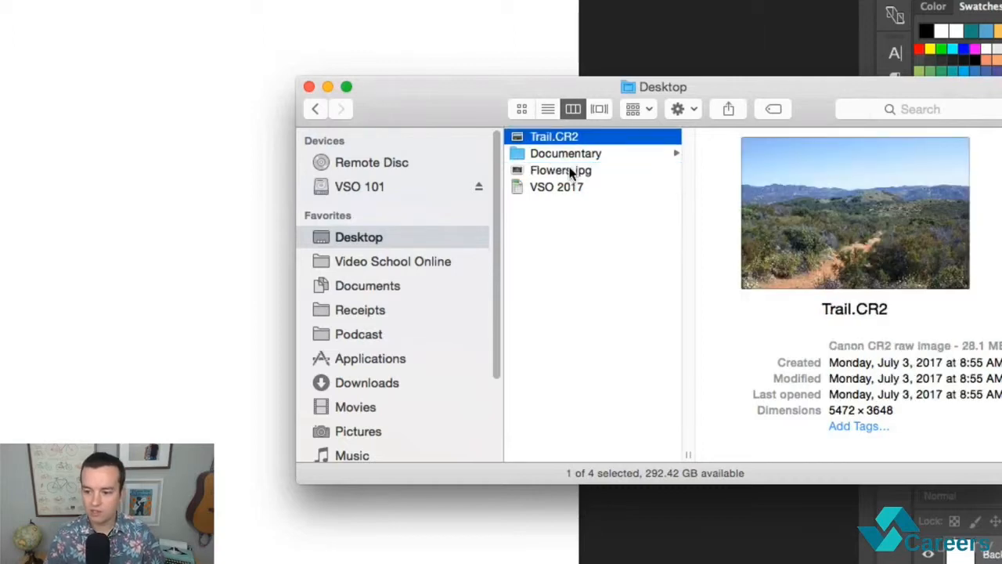
left_click(561, 171)
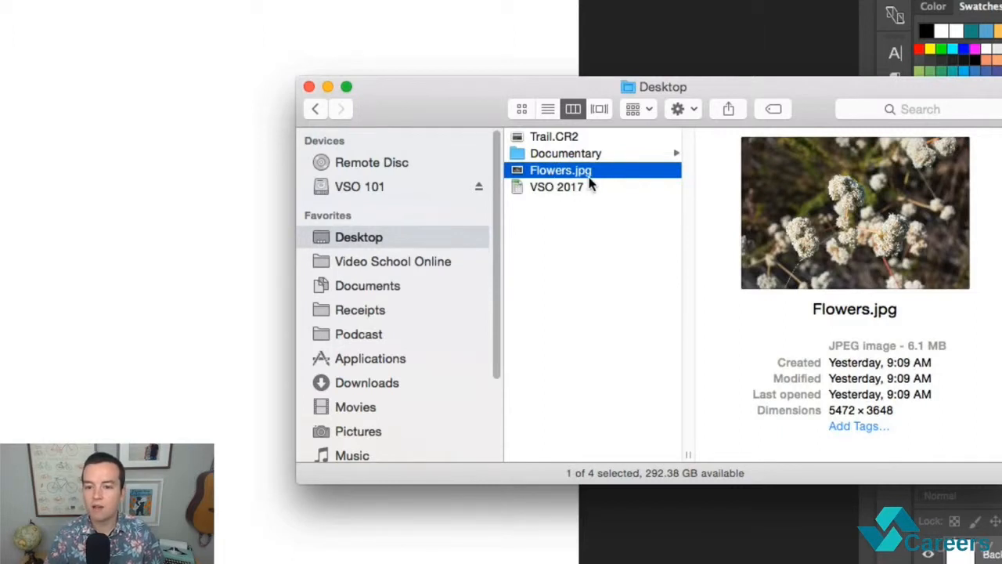
left_click(566, 139)
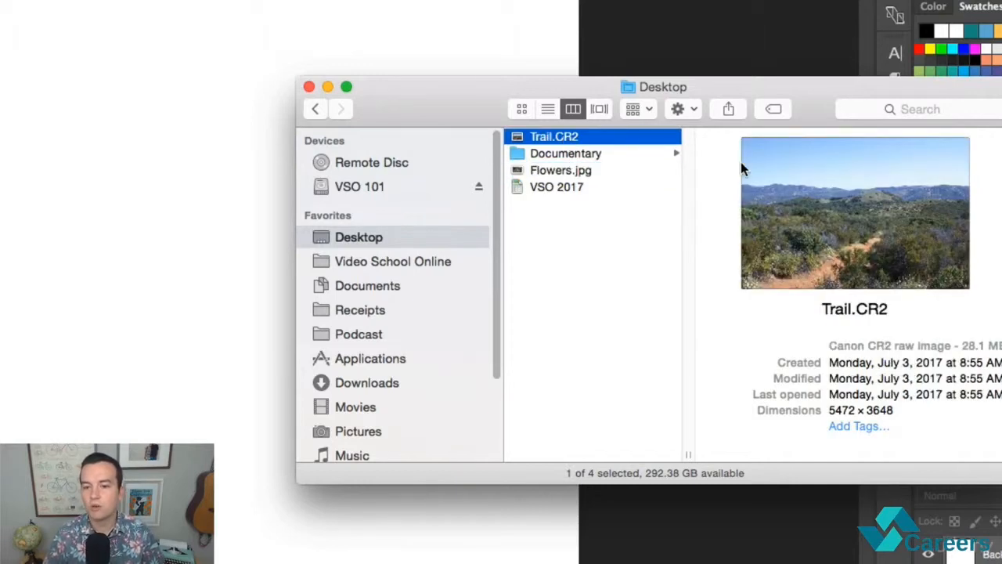
- Place Flowers.jpg into the Test document in Photoshop, scaled proportionally to about 46% and repositioned so it overhangs both sides of the canvas
left_click(572, 172)
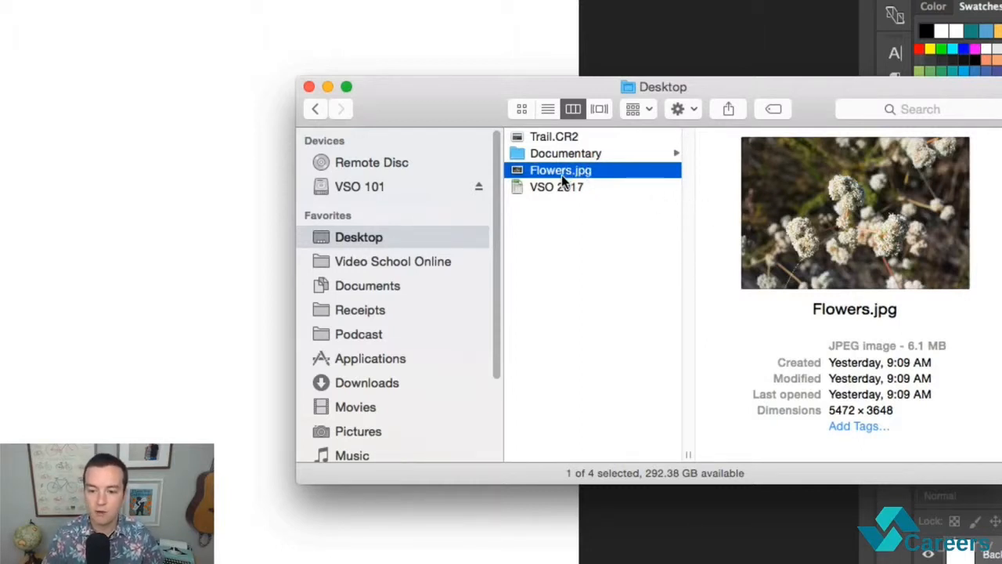
left_click_drag(562, 175, 318, 228)
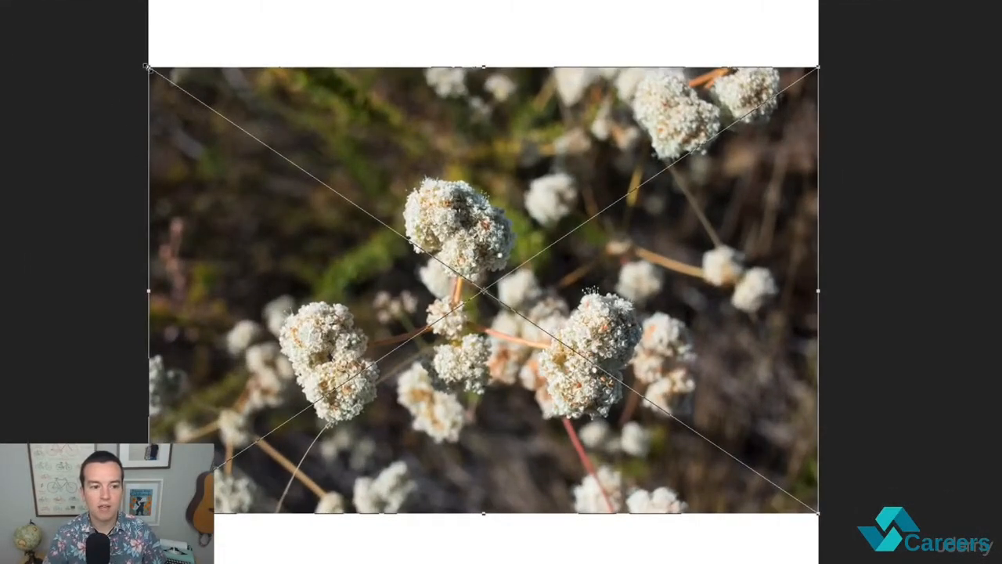
left_click_drag(148, 68, 47, 72)
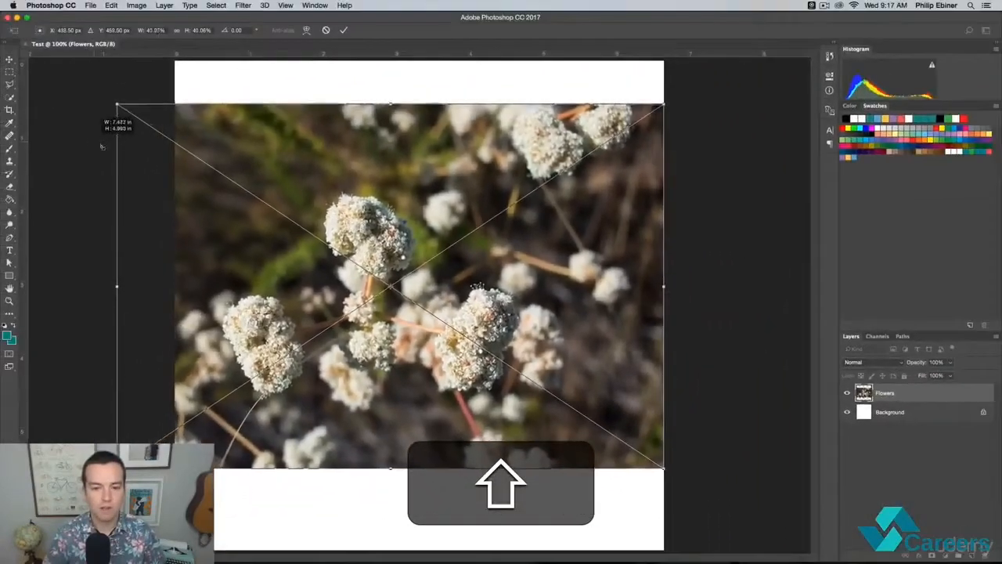
left_click_drag(101, 147, 44, 62)
left_click_drag(317, 198, 389, 225)
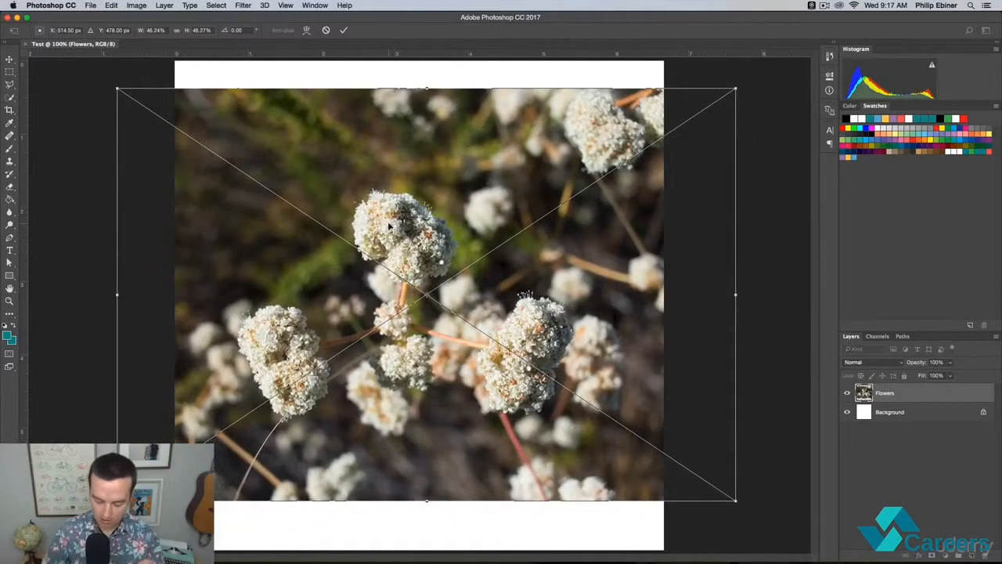
key("Return")
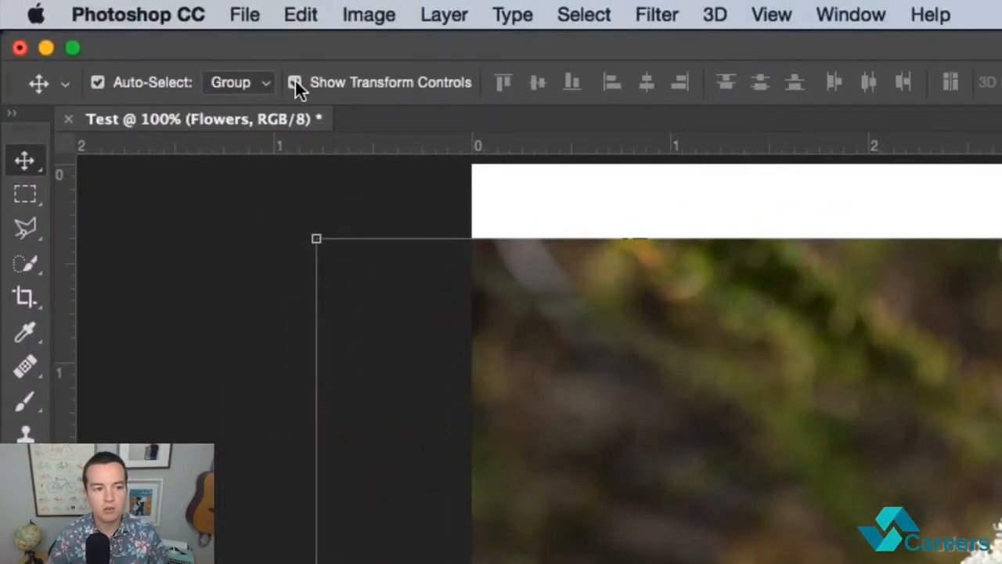
- Toggle Show Transform Controls for the Move tool off and back on with the Flowers layer selected
left_click(295, 83)
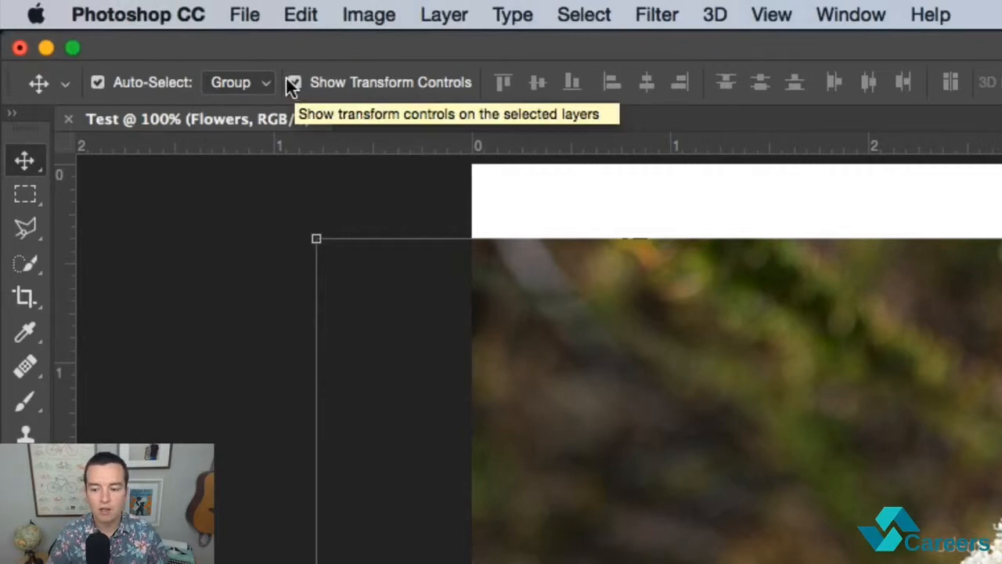
left_click(294, 82)
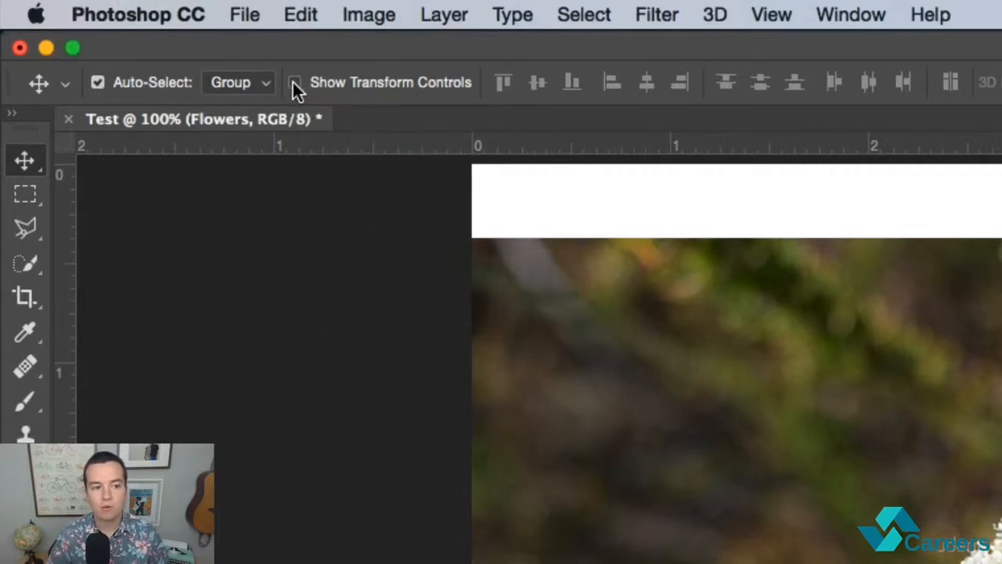
left_click(294, 82)
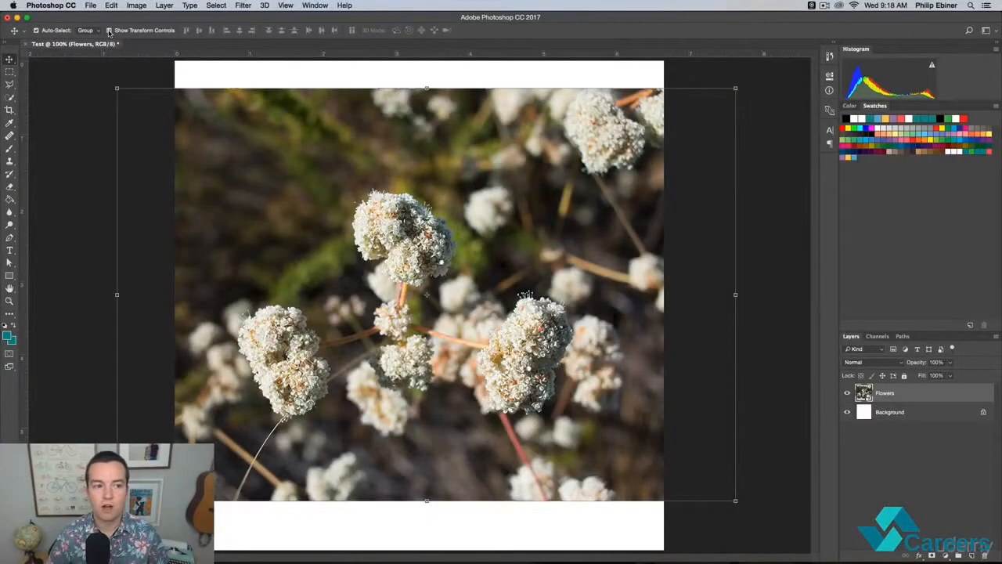
- Nudge the Flowers photo slightly on the canvas and toggle its layer's visibility off and on twice
mouse_move(370, 202)
left_mouse_down()
mouse_move(403, 227)
mouse_move(334, 196)
mouse_move(375, 200)
left_mouse_up()
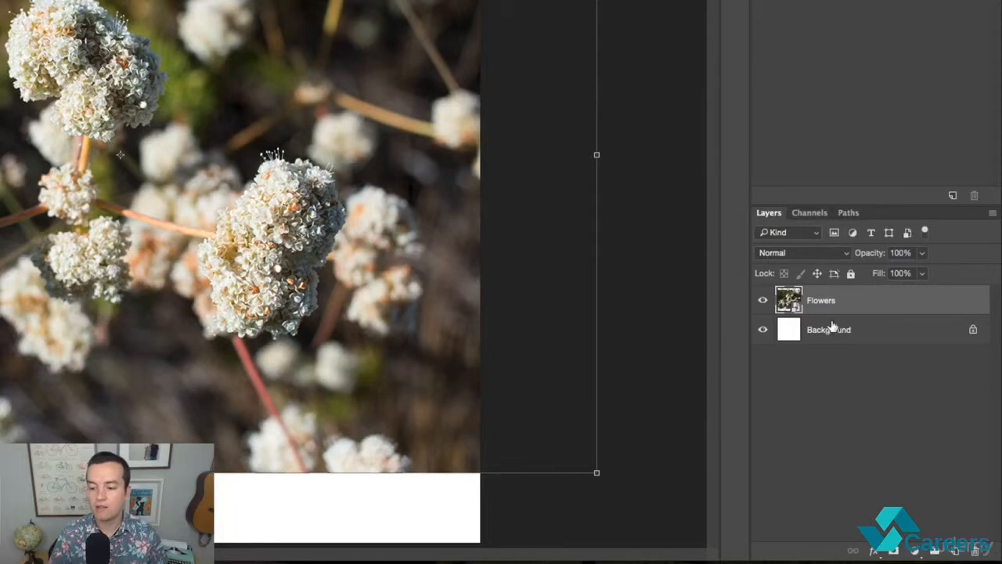
left_click(763, 304)
left_click(763, 302)
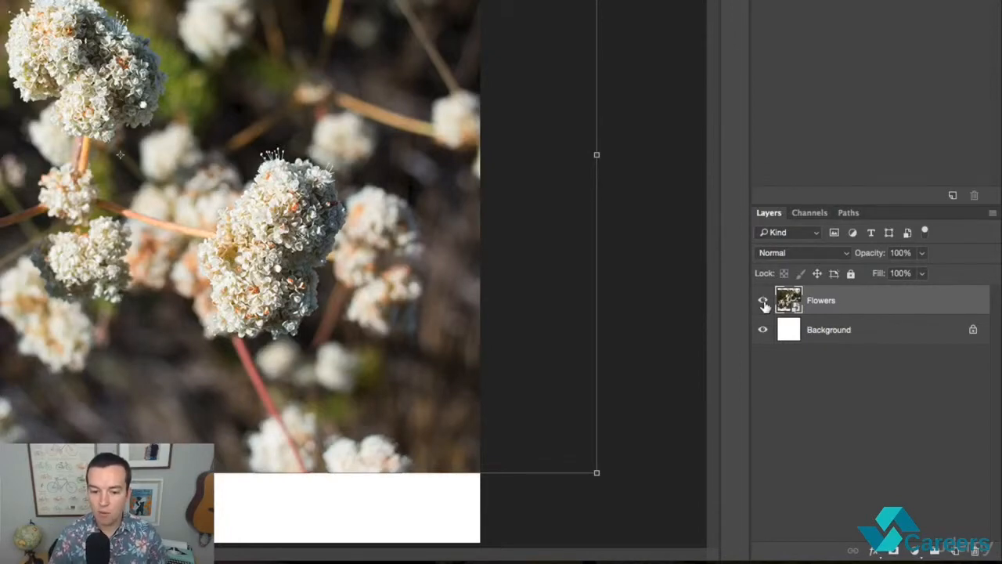
left_click(763, 303)
left_click(765, 304)
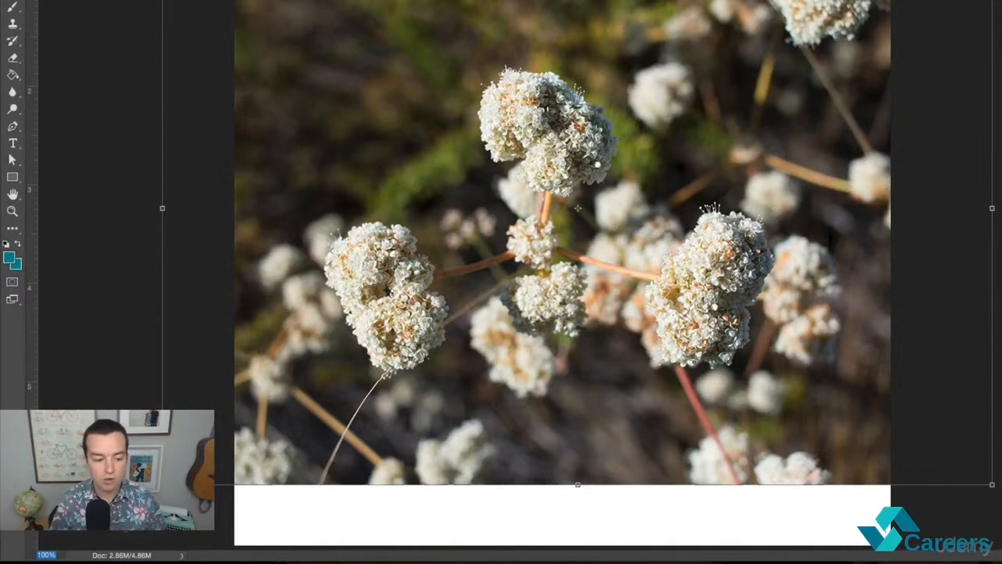
- Set the document zoom to 80%, and magnify the upper flower cluster to 200% with the Zoom tool
type("80")
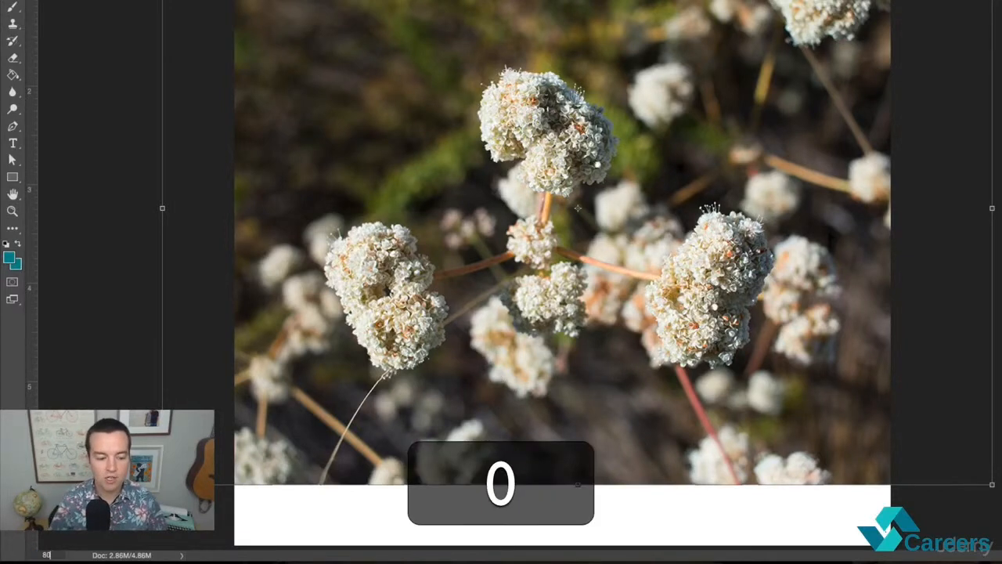
key("Return")
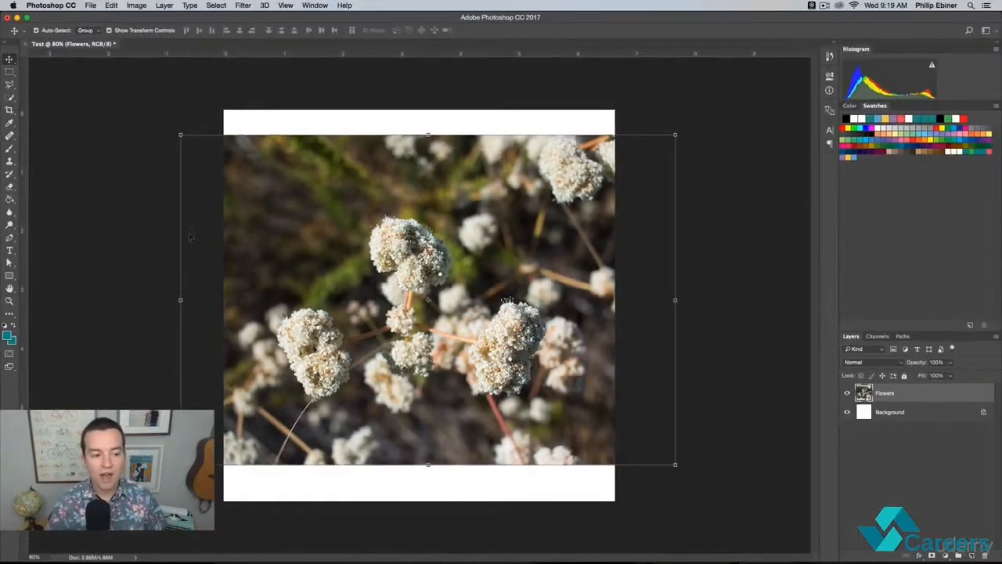
left_click(10, 302)
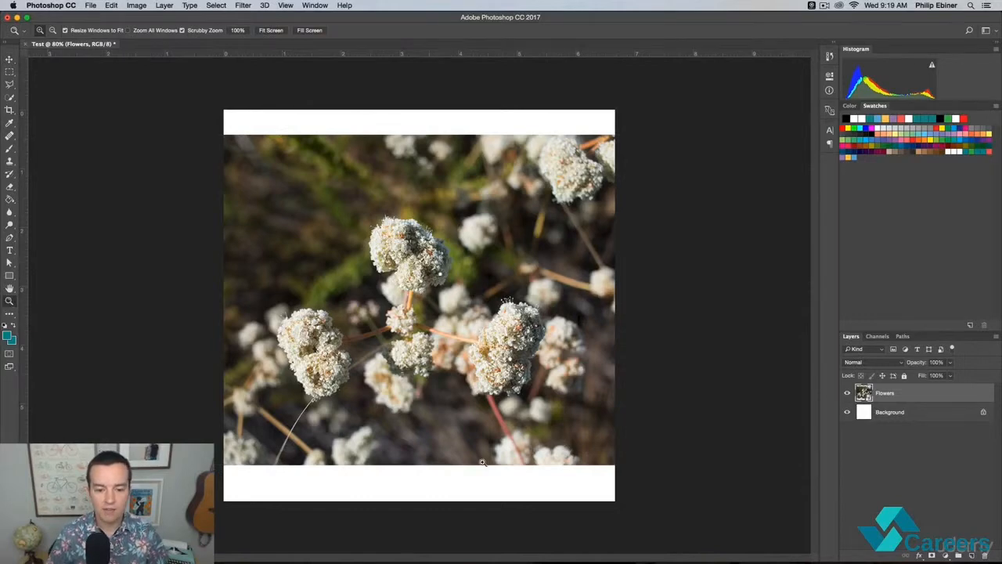
left_click(409, 265)
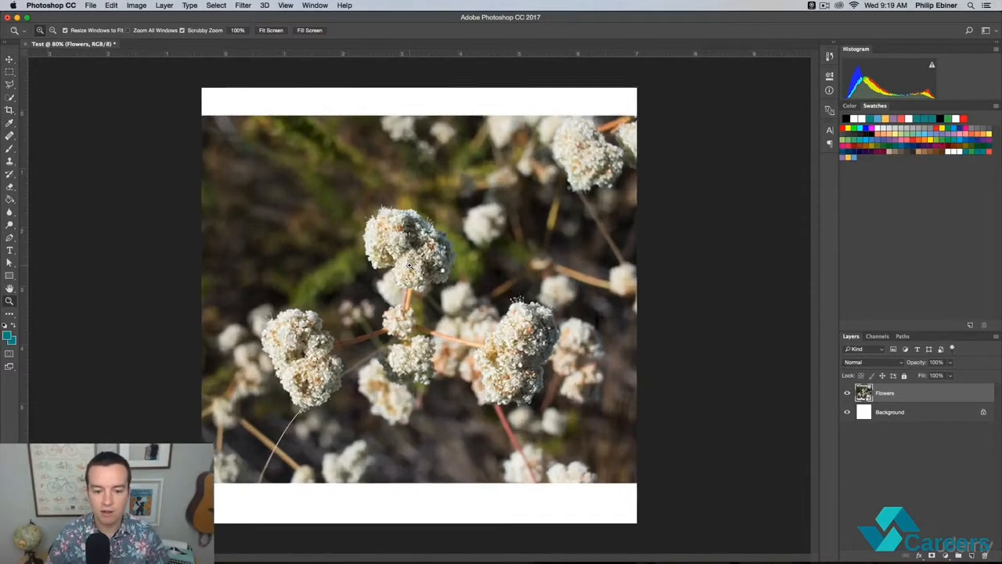
left_click(412, 268)
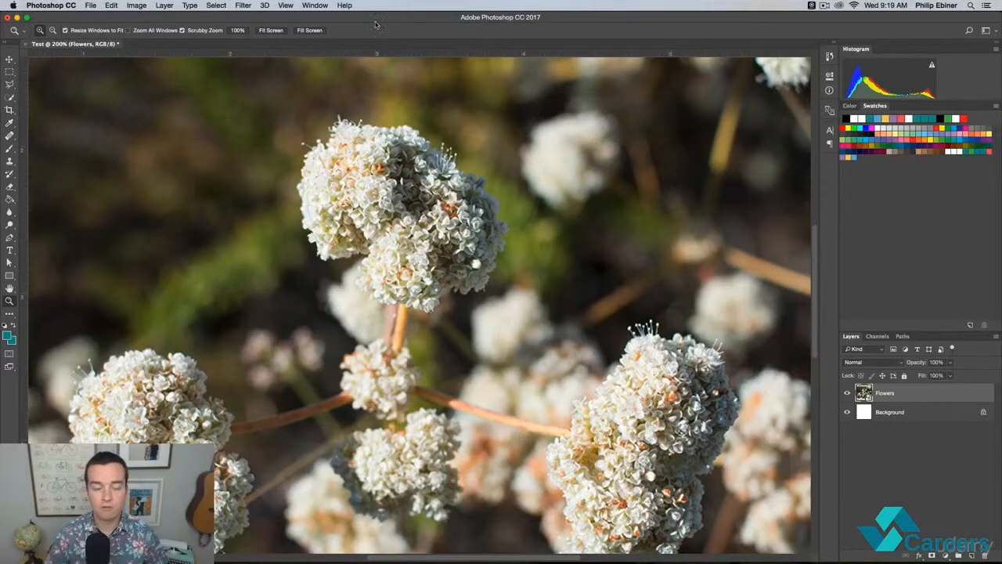
- Zoom out to 33.3% with the Zoom tool, using both its zoom-out mode and the temporary zoom-out toggle
left_click(52, 32)
left_click(472, 277)
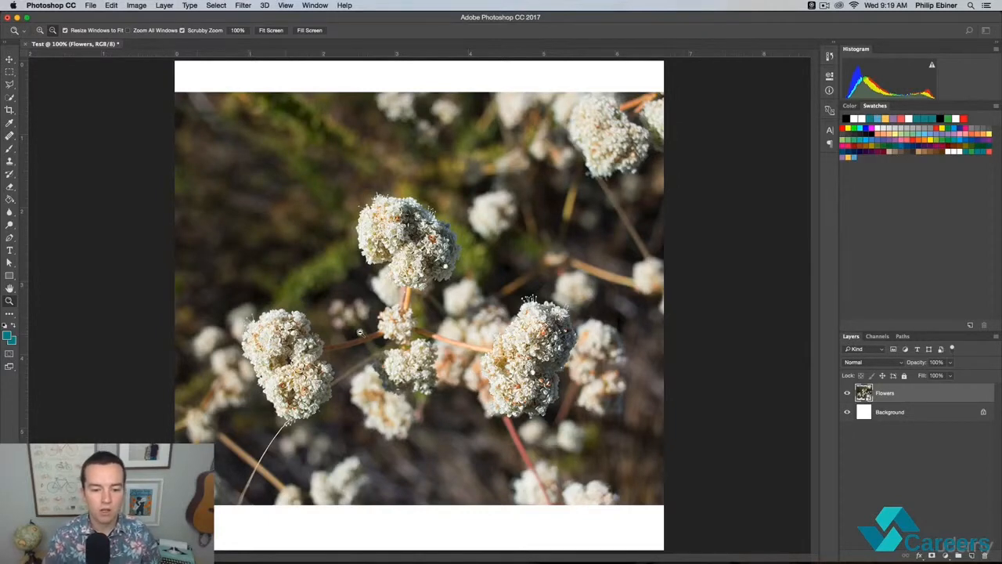
key("alt")
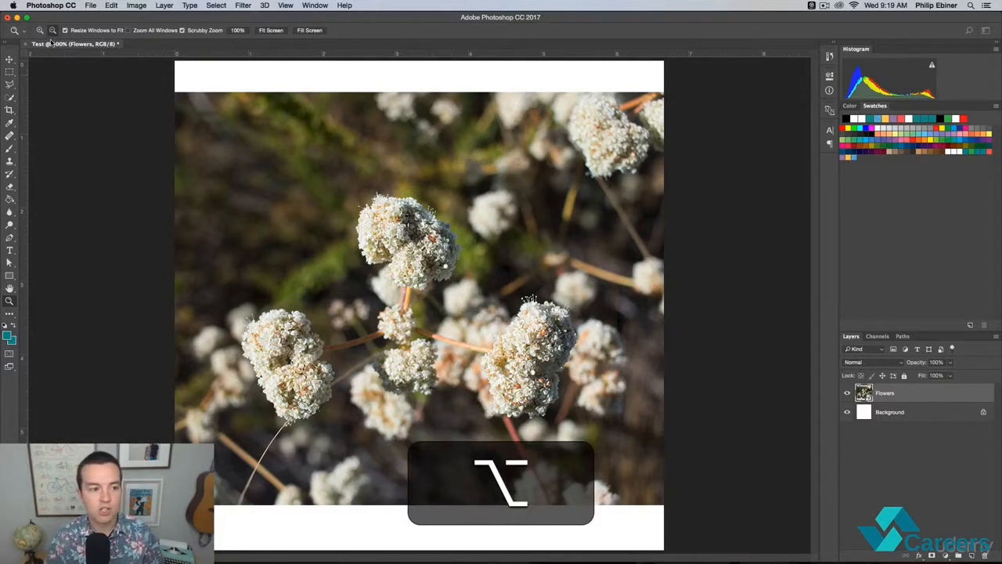
key("alt")
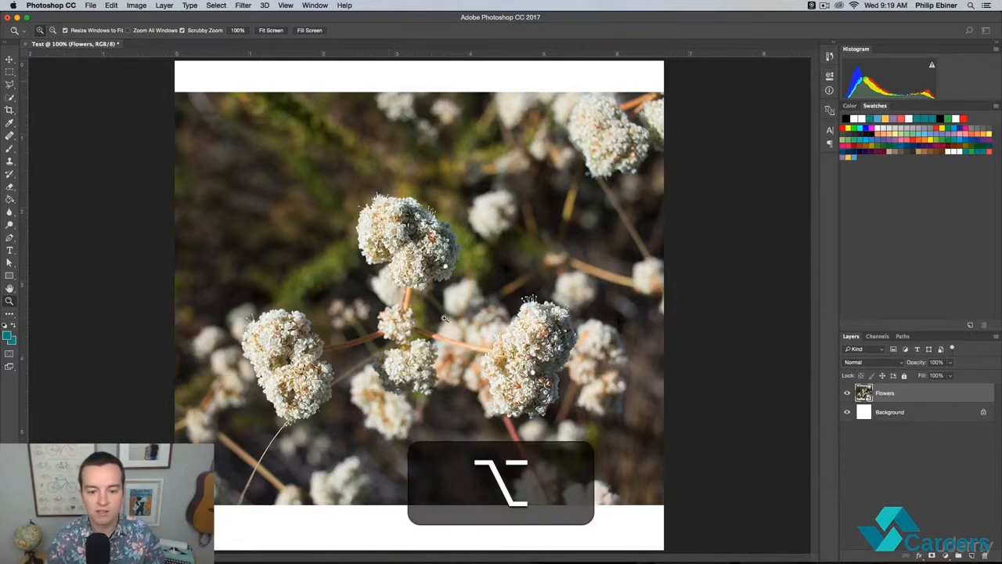
left_click(443, 346, "alt")
left_click(443, 346, "alt")
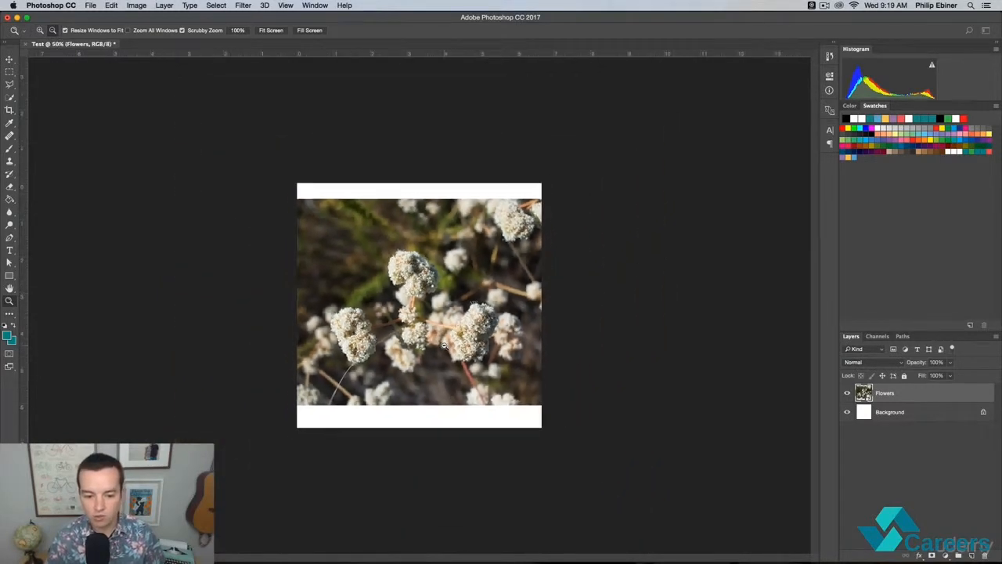
left_click(443, 345, "alt")
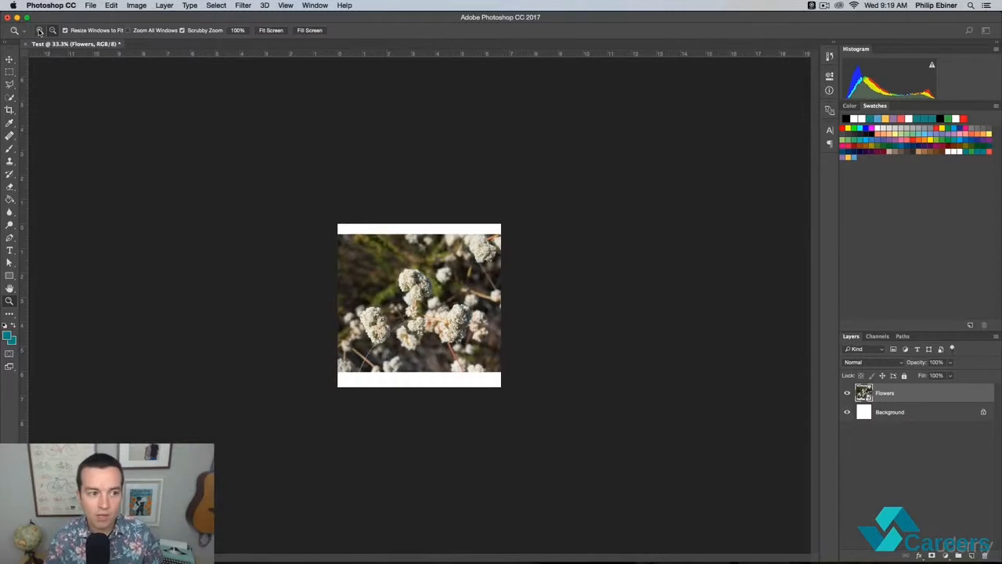
- Zoom in on the flowers to 100% and back out to 66.7%
key("alt")
left_click(429, 290)
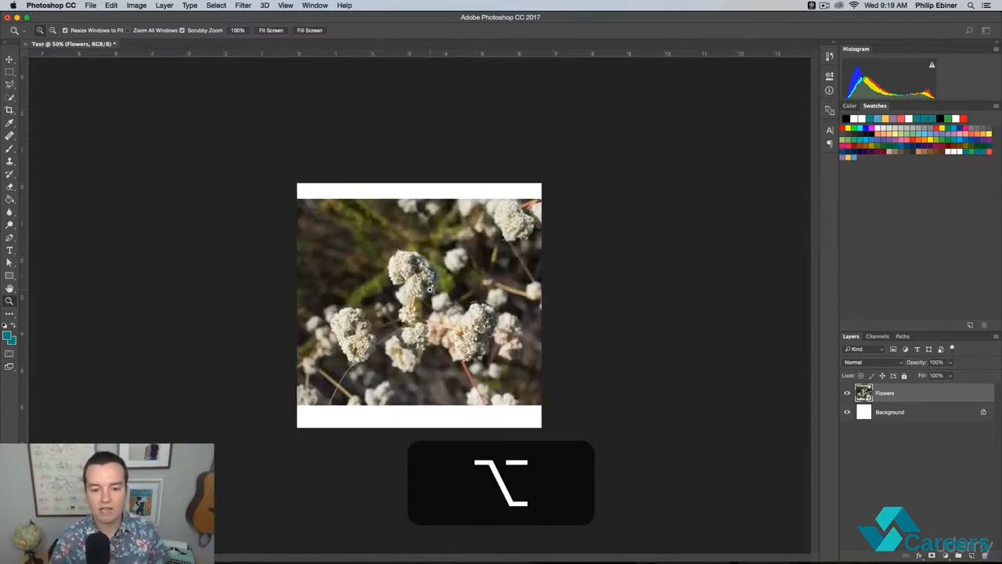
left_click(429, 290)
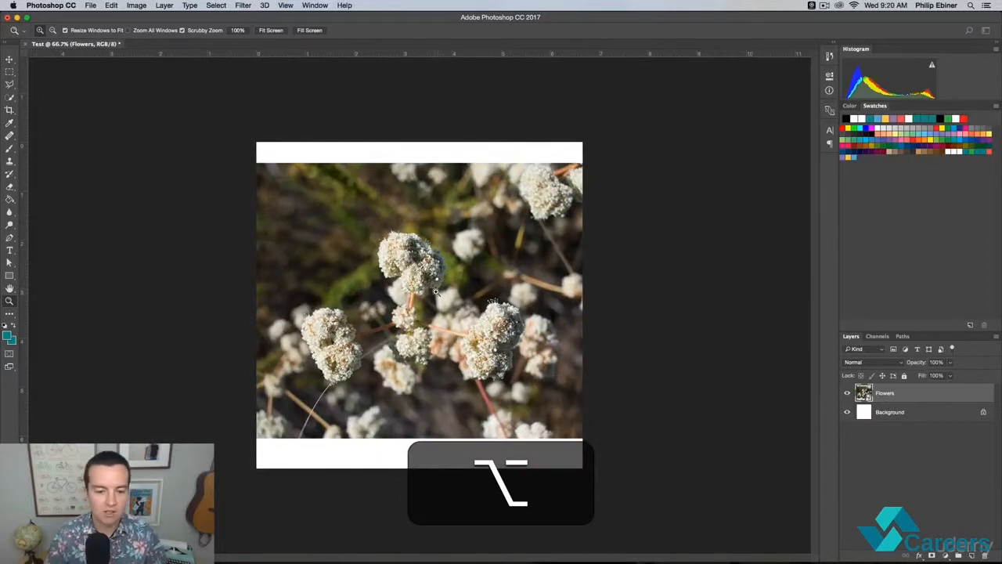
left_click(438, 265)
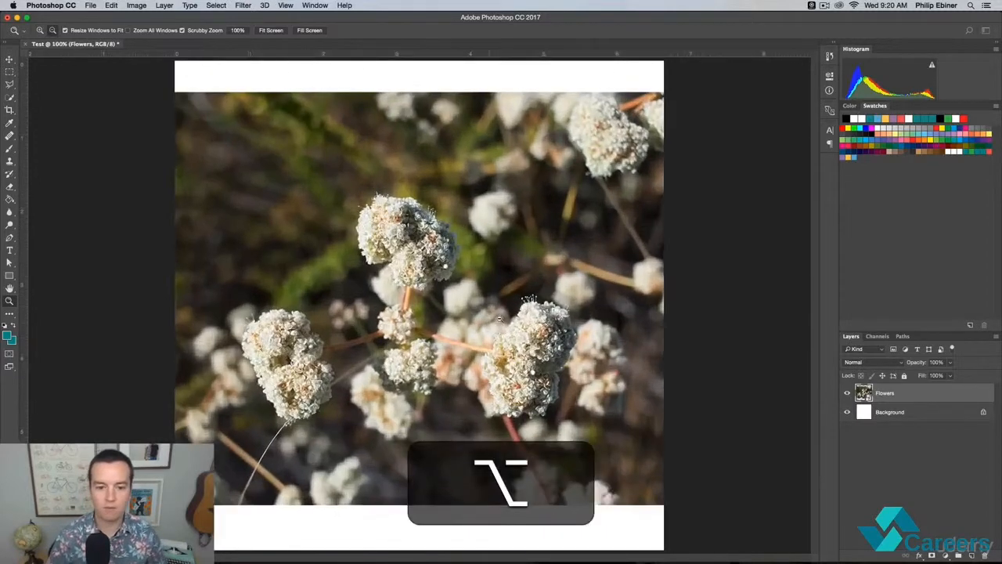
left_click(513, 292, "alt")
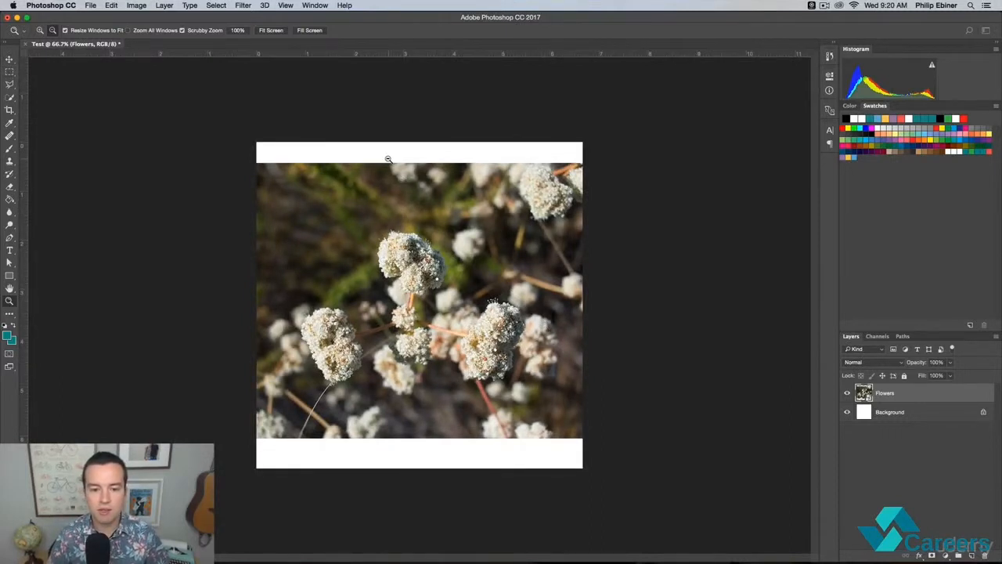
- Free-transform the Flowers layer with the Move tool, scaling it to about 56% and snapping its centre to X 500 px, Y 500 px
left_click(9, 60)
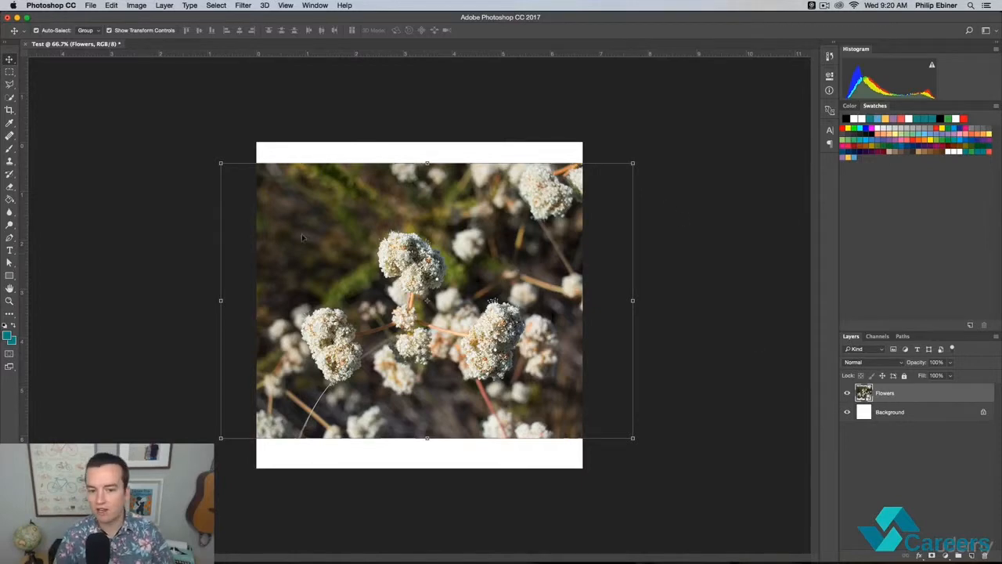
left_click_drag(632, 163, 726, 123)
key("shift")
left_click_drag(525, 190, 441, 181)
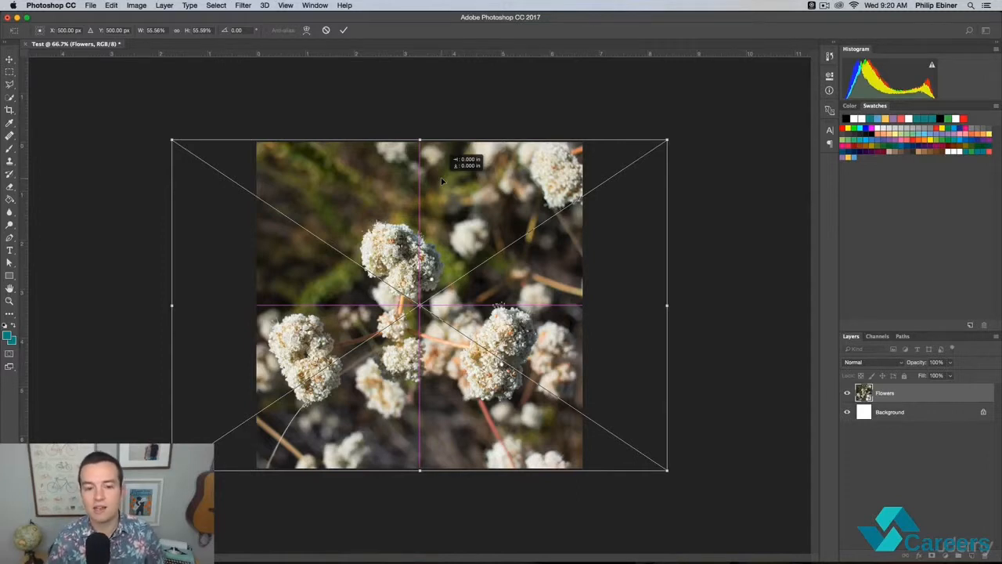
left_click_drag(441, 181, 483, 225)
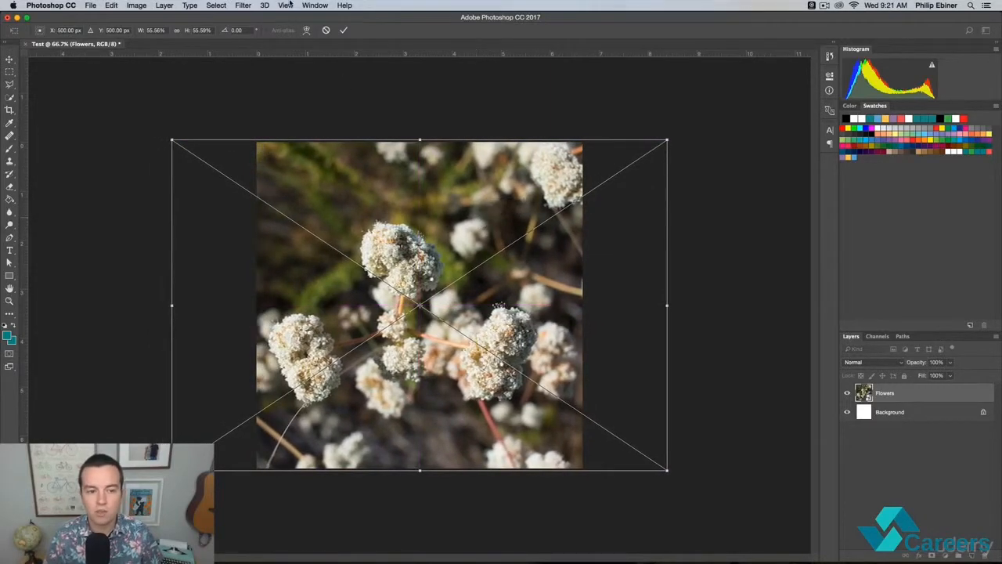
- Examine the view options for extras, rulers and snapping without changing them
left_click(285, 5)
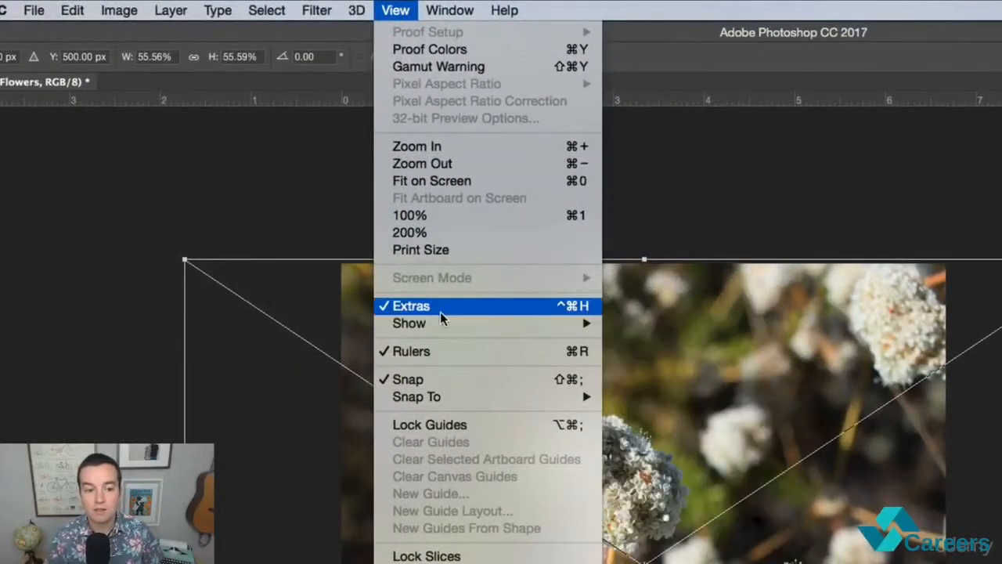
mouse_move(428, 324)
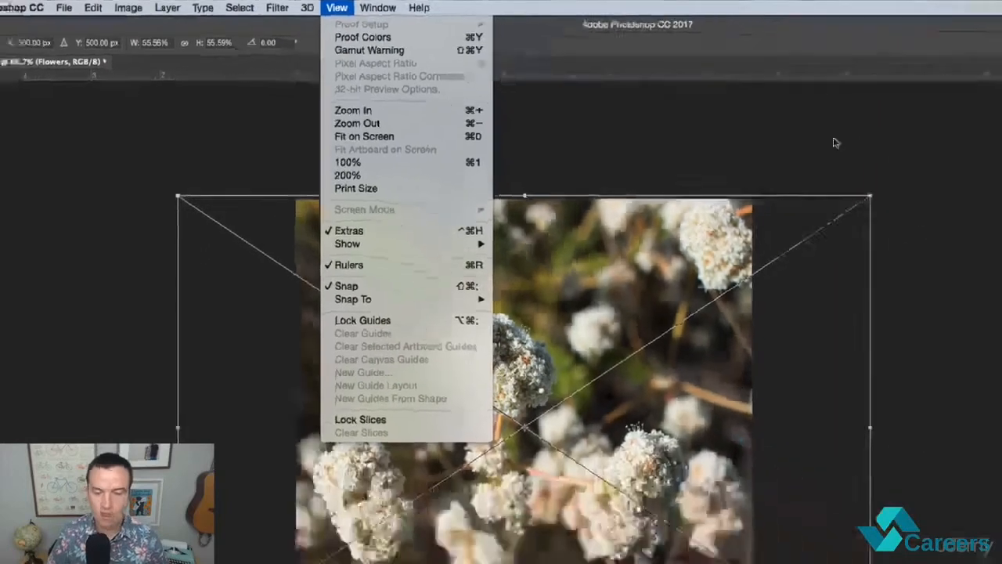
left_click(649, 103)
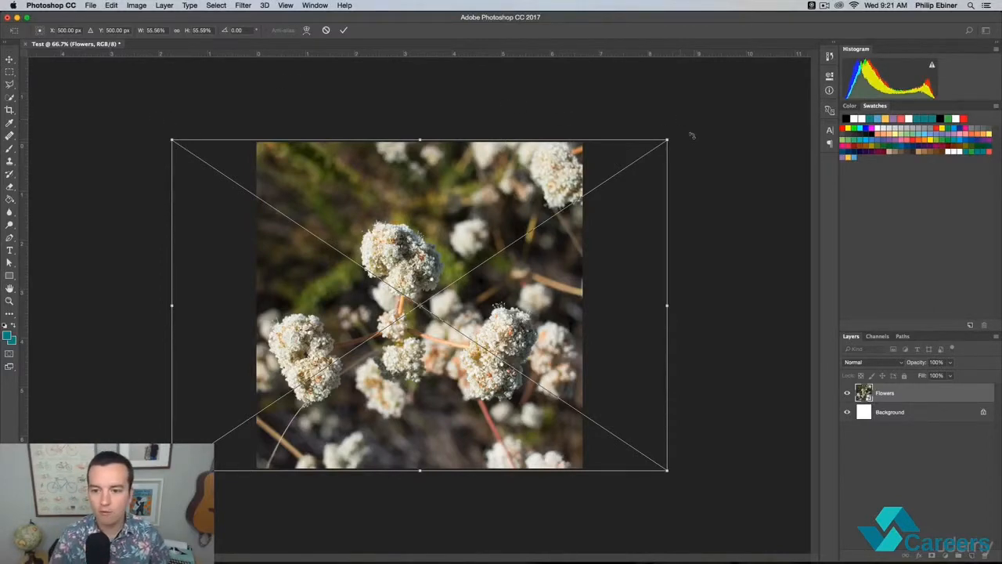
- Try to rotate the enlarged Flowers photo clockwise, and undo the whole transform
left_click_drag(693, 135, 709, 156)
key("super+Return")
key("super+z")
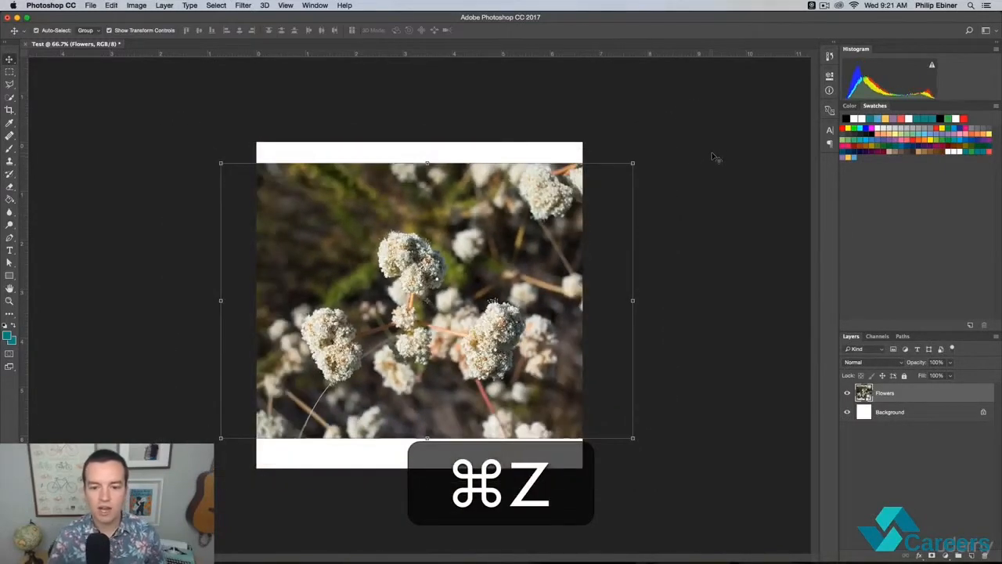
- Scale the Flowers photo up proportionally about its centre until it covers the whole canvas, and apply the transform
left_click_drag(634, 162, 685, 139)
key("Return")
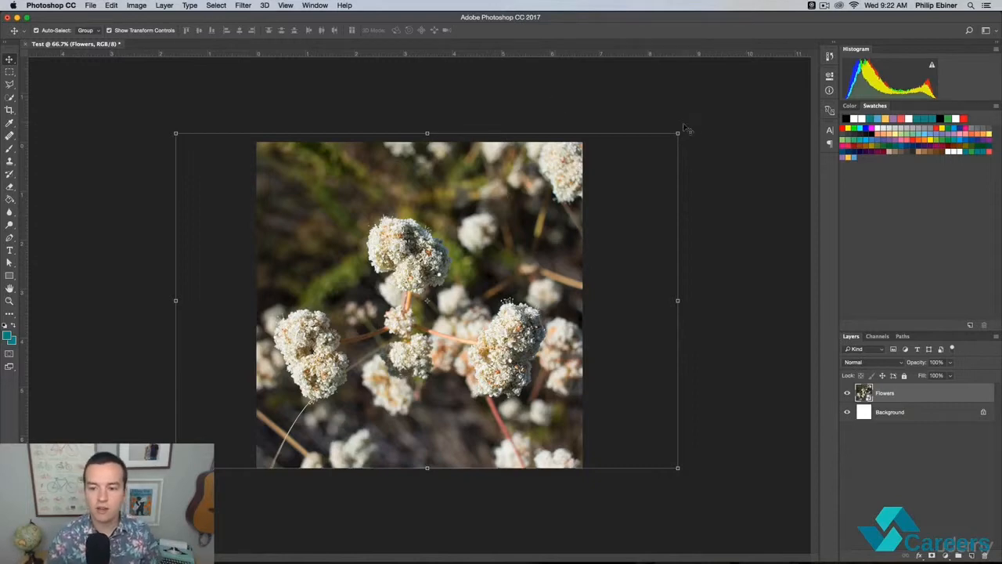
key("Return")
- Try rotating the Flowers photo clockwise, then undo, redo and again undo the rotation
left_click_drag(687, 125, 712, 205)
key("Return")
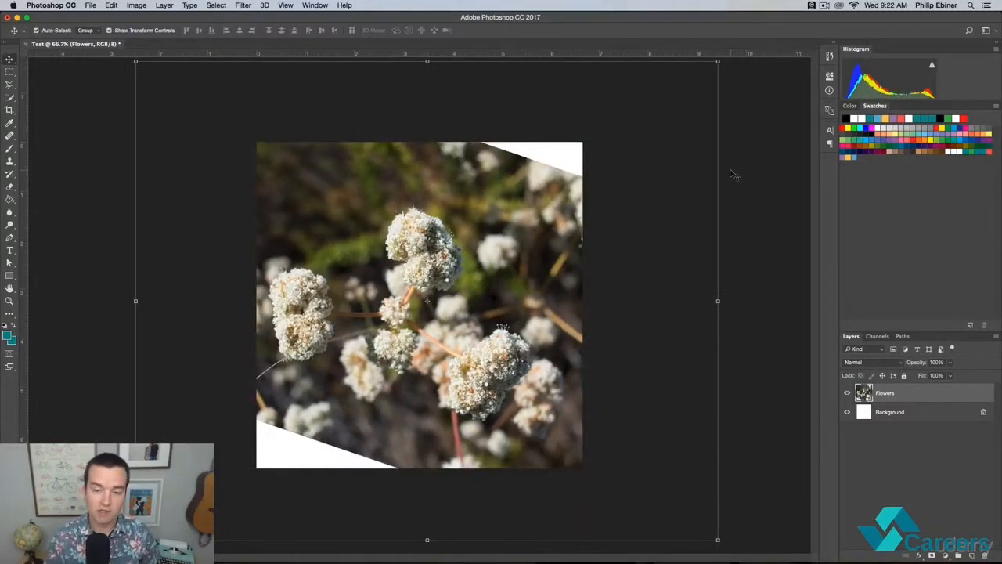
key("super+z")
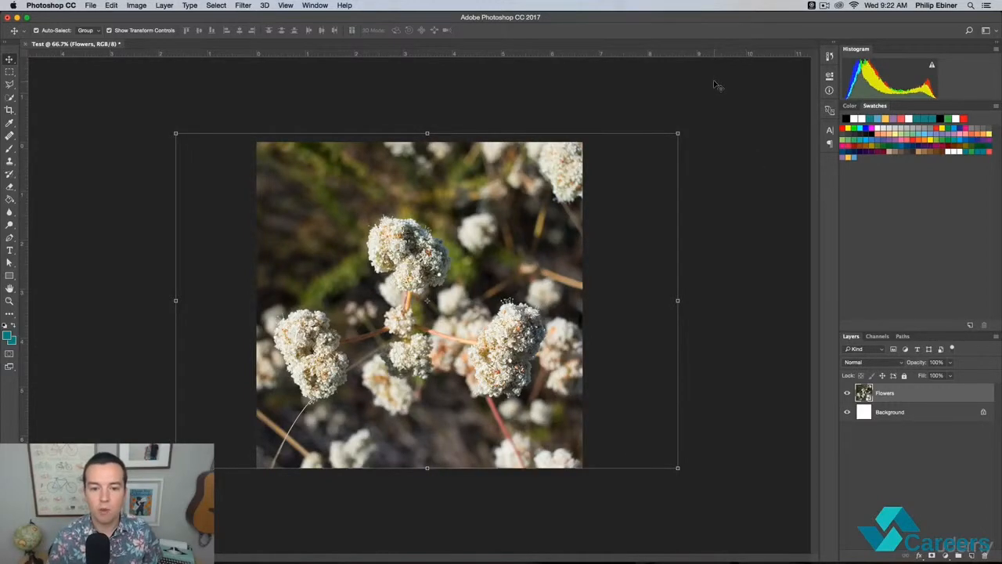
key("super+z")
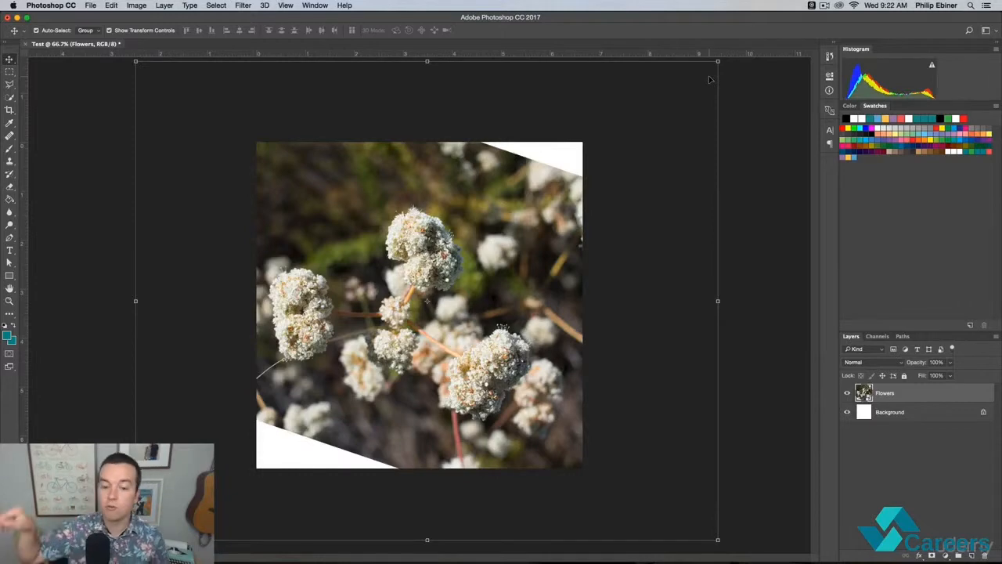
key("super")
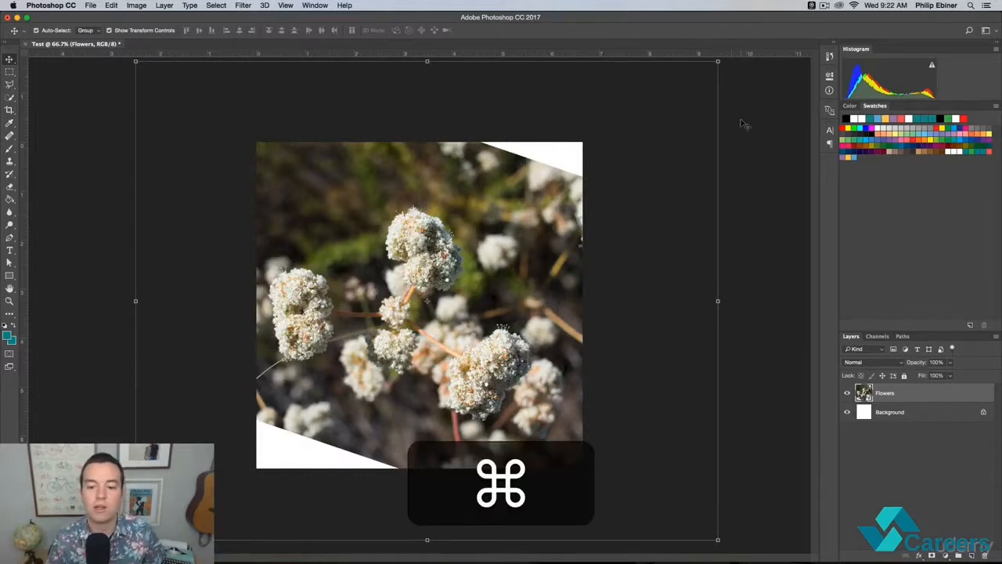
key("super+z")
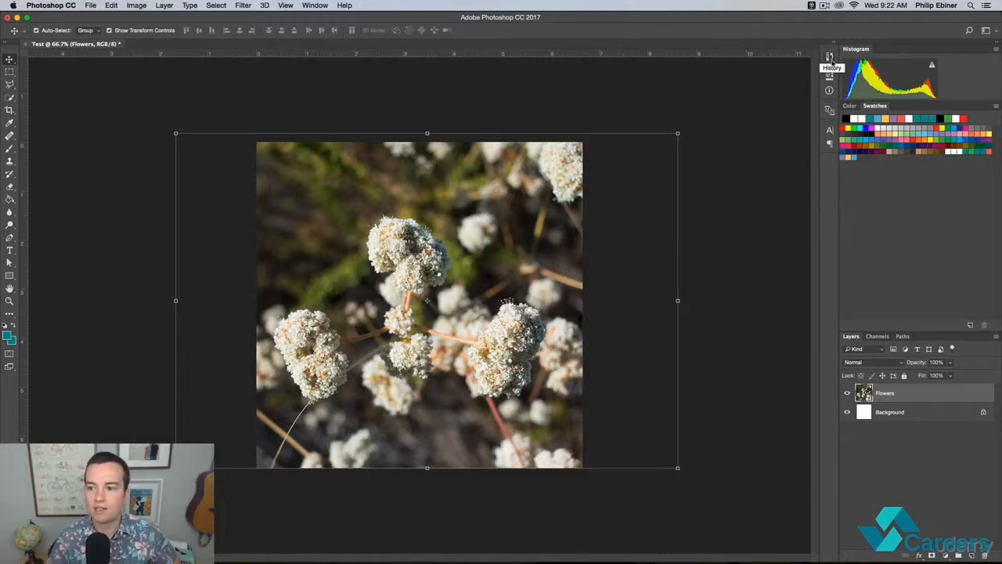
- Show the document's history, revert to the New state, restore the Free Transform state, and collapse the history
left_click(314, 5)
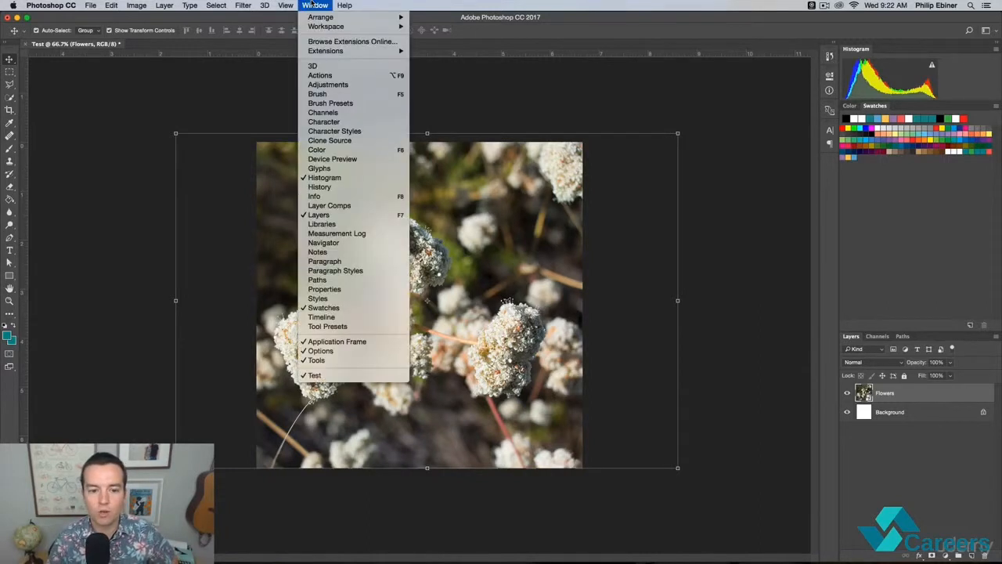
left_click(320, 186)
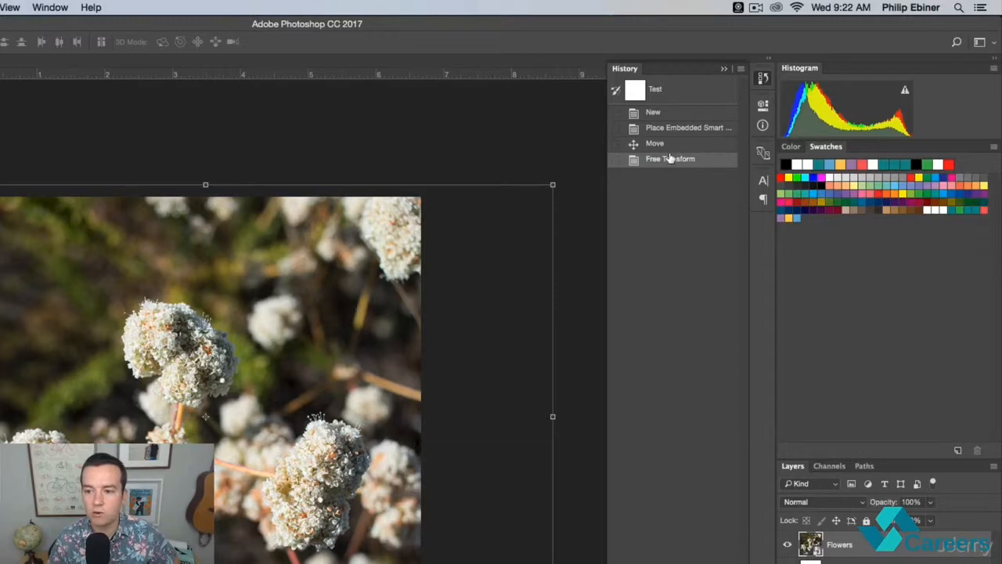
left_click(671, 114)
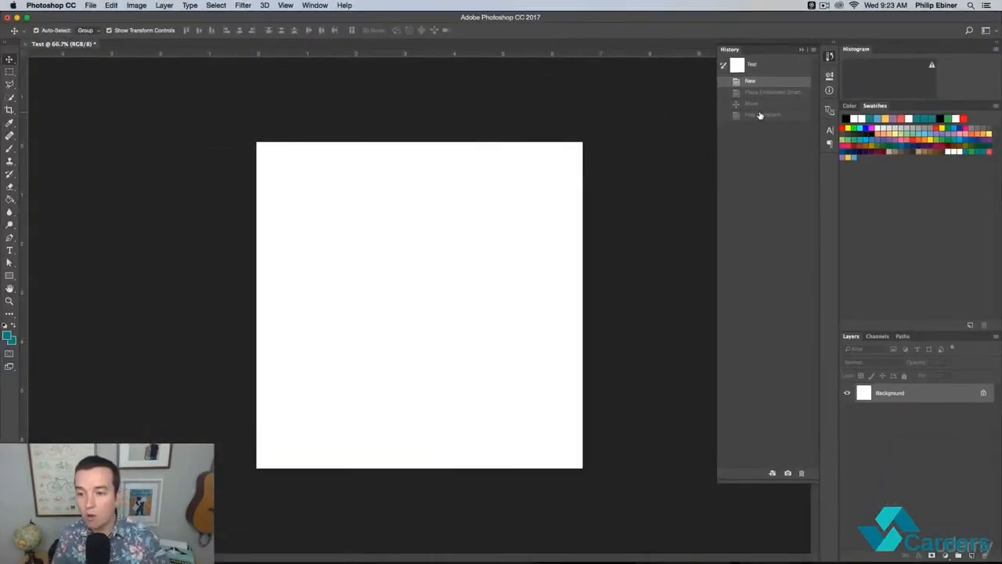
left_click(670, 159)
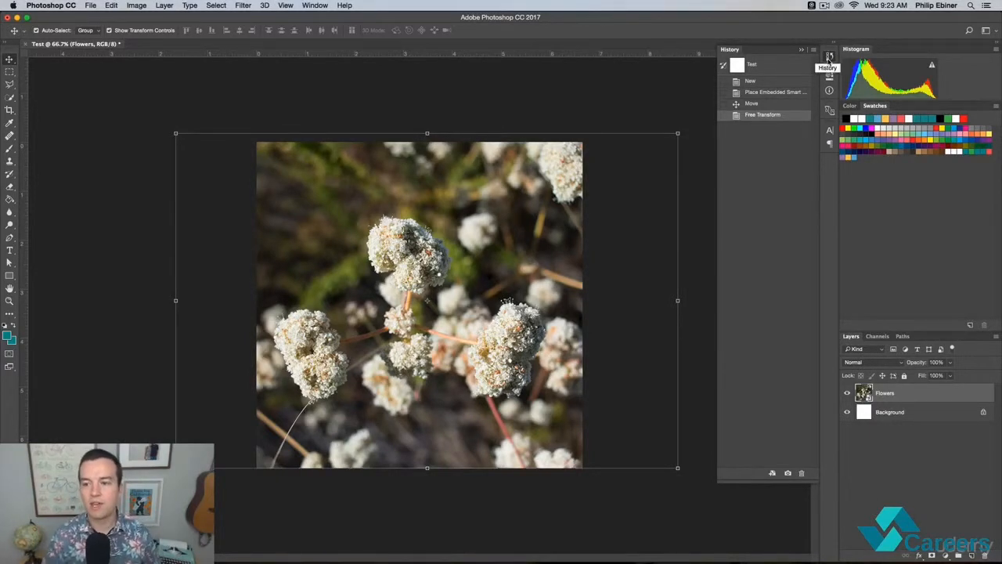
left_click(829, 59)
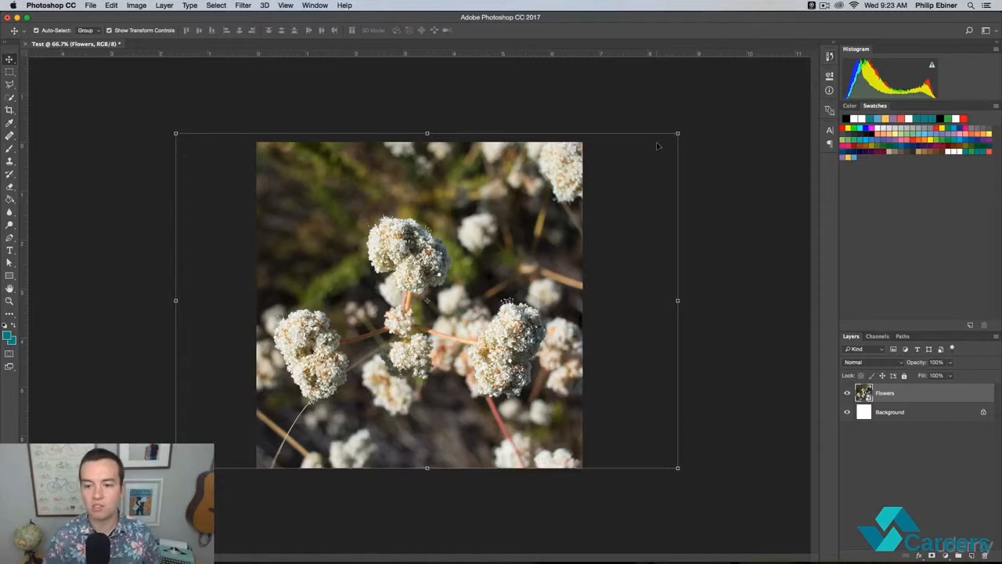
- Deselect the Flowers layer, look through the selection and healing tool groups, and activate the Quick Selection Tool
left_click(714, 110)
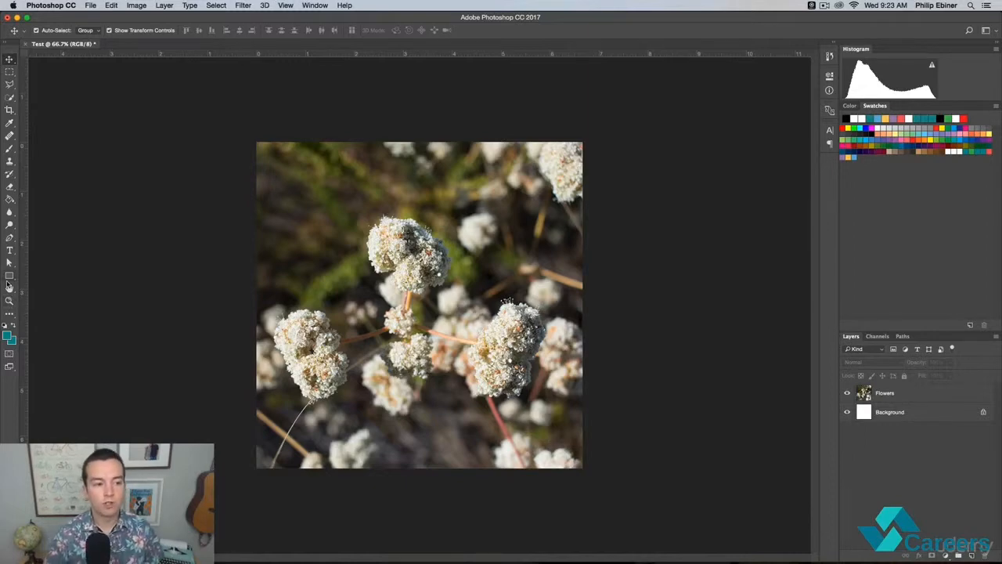
left_click(11, 98)
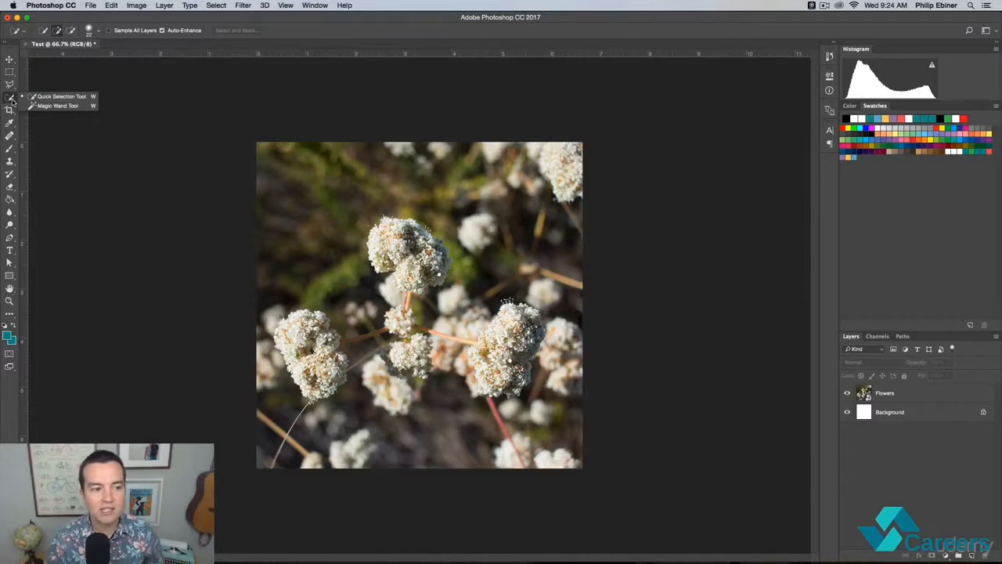
left_click(11, 99)
left_click(11, 100)
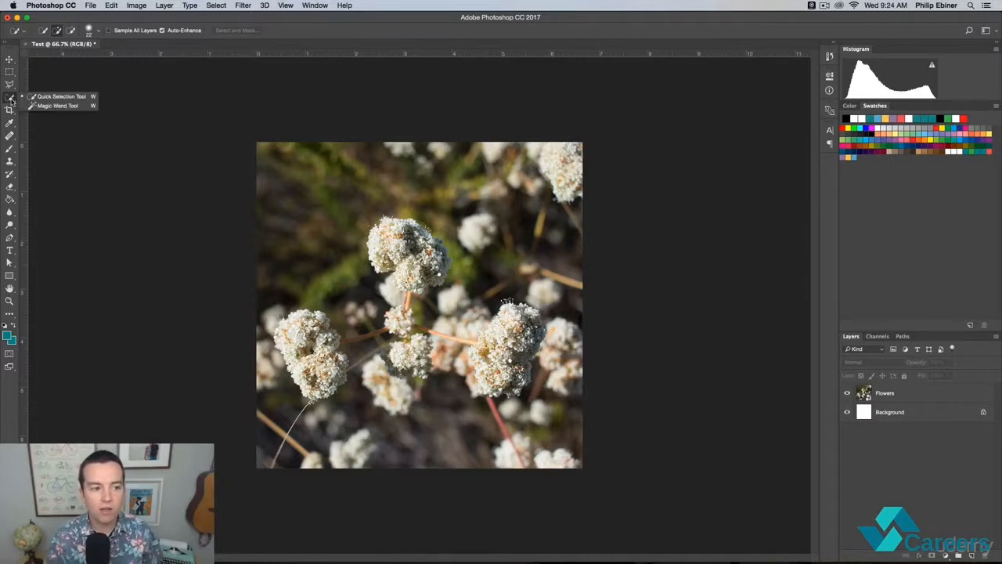
left_click(9, 136)
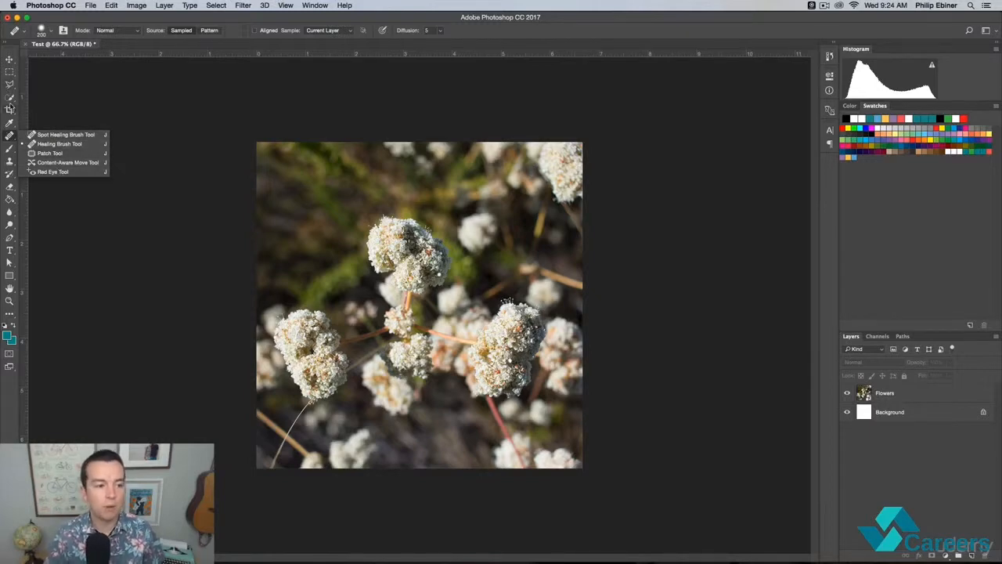
left_click(9, 96)
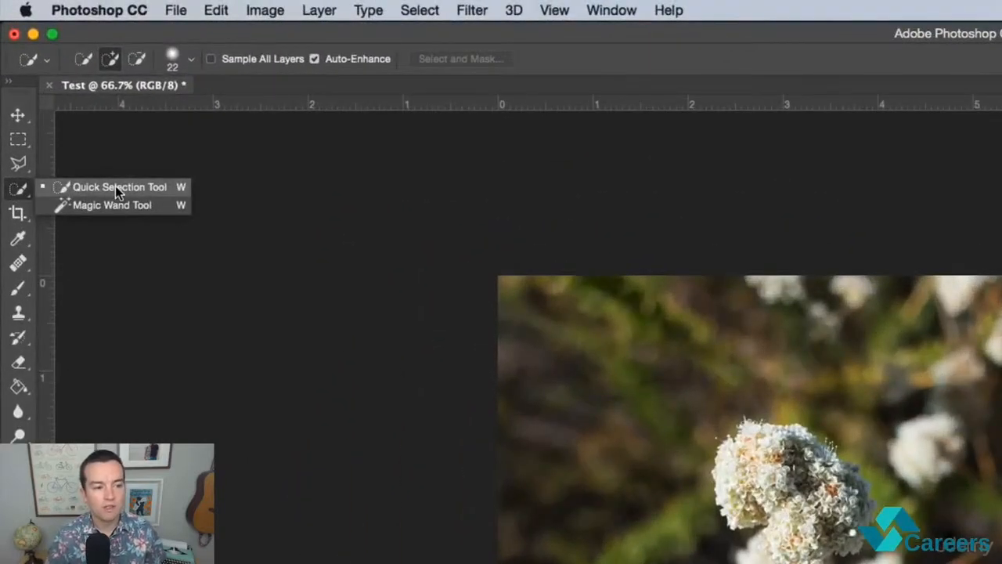
left_click(115, 186)
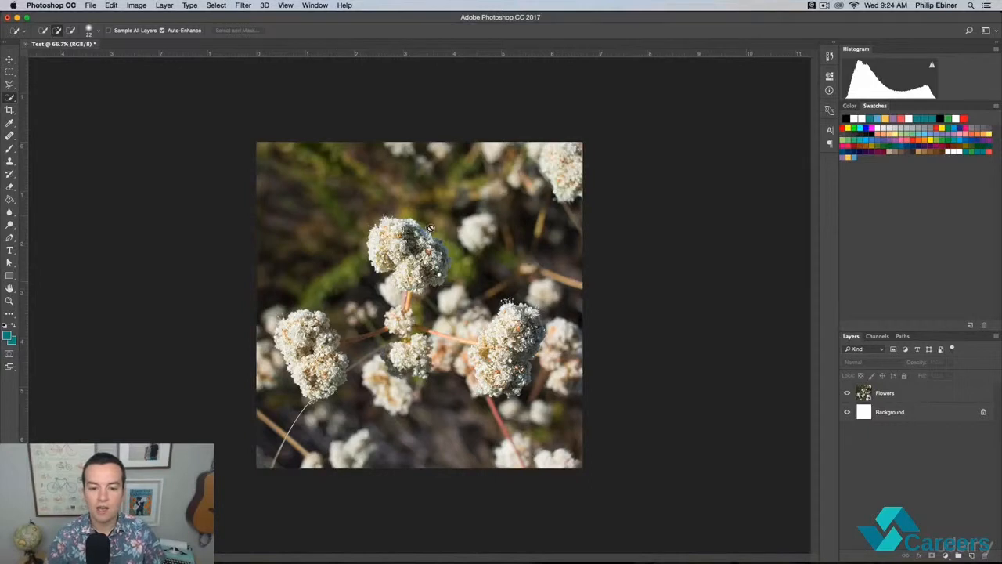
- Make the Flowers layer active and quick-select the whole upper central flower head at 100% zoom
left_click(369, 208)
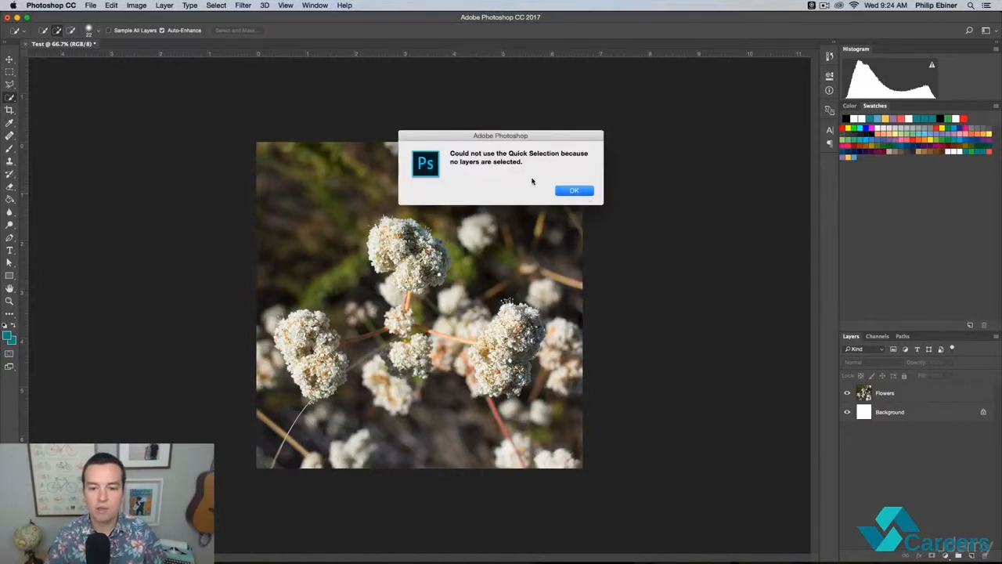
left_click(583, 190)
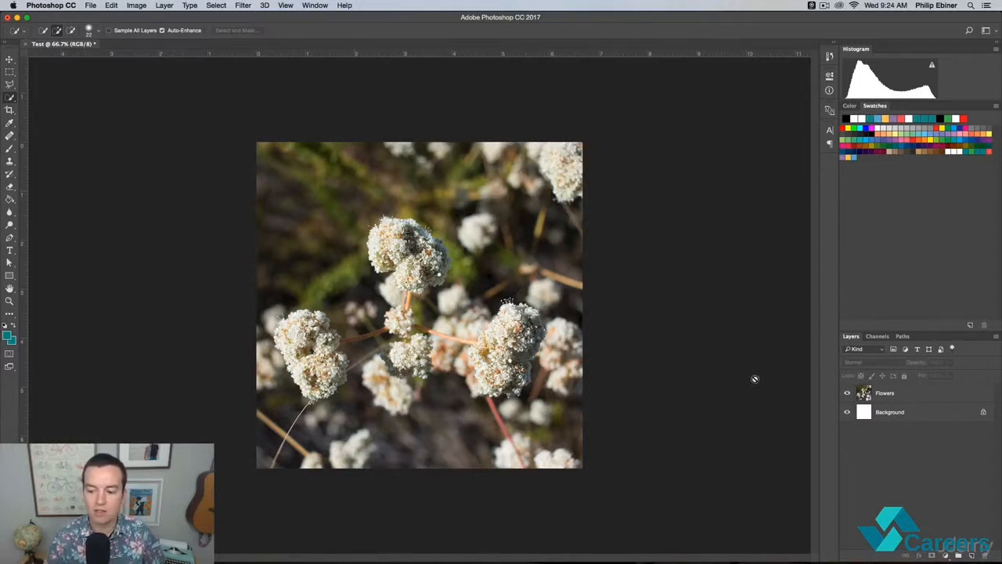
left_click(911, 393)
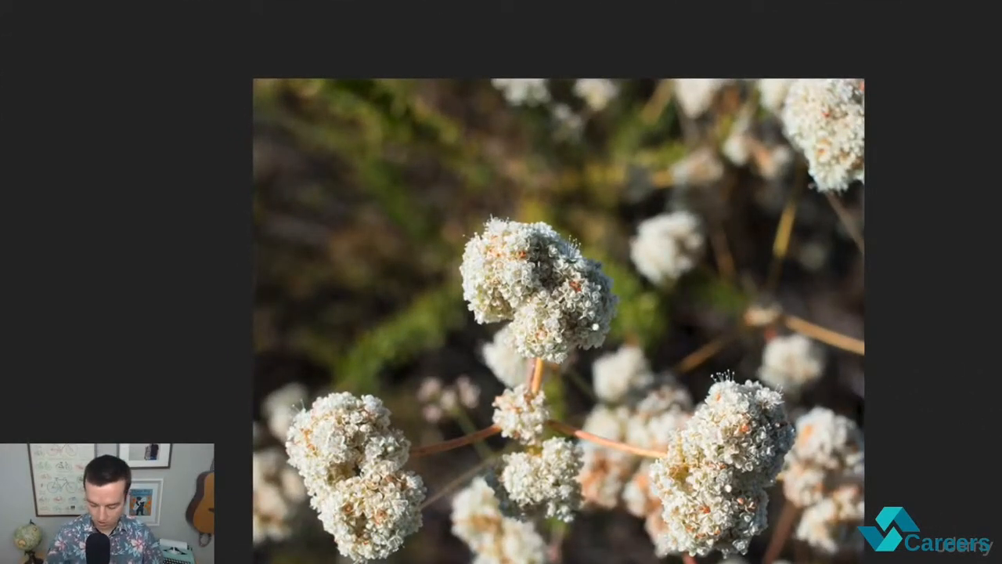
key("0")
key("super+plus")
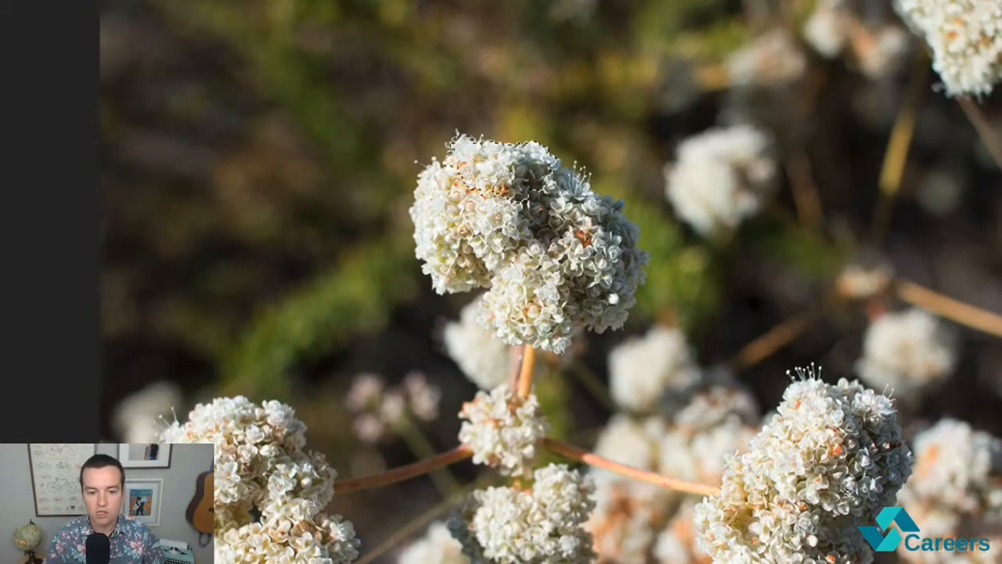
mouse_move(467, 168)
left_mouse_down()
mouse_move(447, 200)
mouse_move(453, 226)
mouse_move(523, 263)
mouse_move(557, 310)
mouse_move(519, 319)
mouse_move(542, 330)
mouse_move(612, 251)
mouse_move(557, 189)
mouse_move(610, 211)
mouse_move(623, 296)
mouse_move(564, 290)
left_mouse_up()
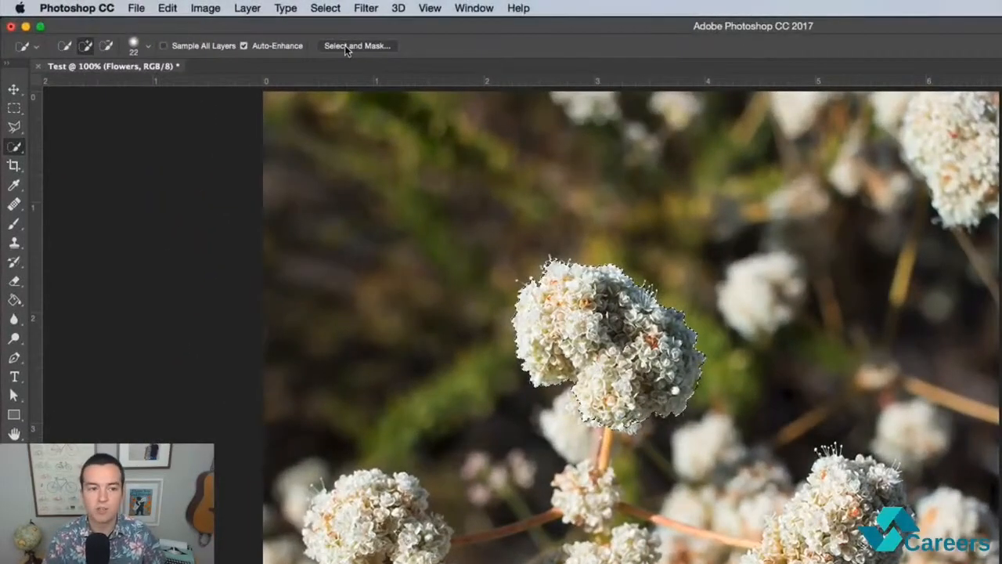
- Refine the flower selection in Select and Mask with Smooth 21, Feather 2.3 px, Smart Radius on and Radius 9 px
left_click(346, 47)
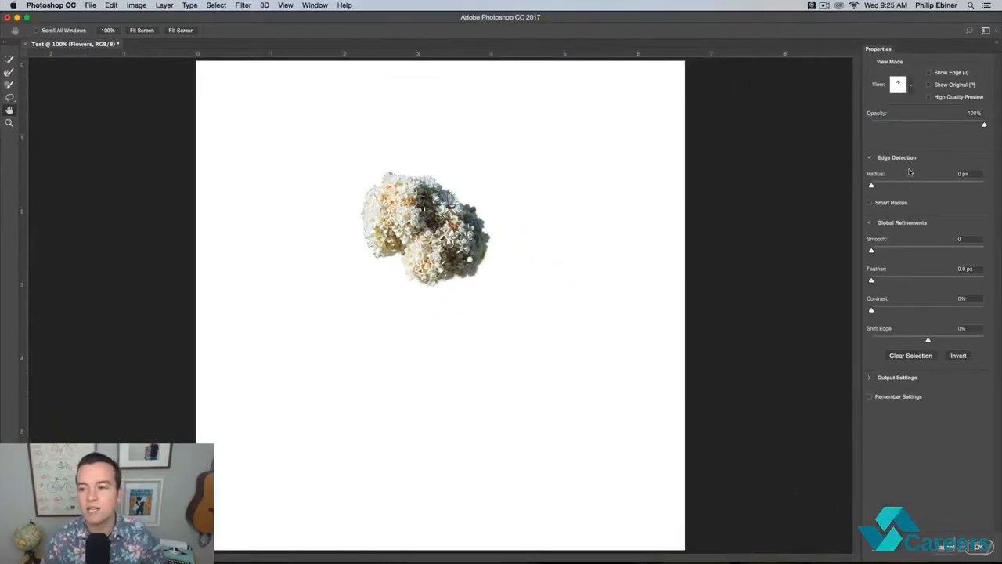
left_click(895, 249)
left_click(885, 280)
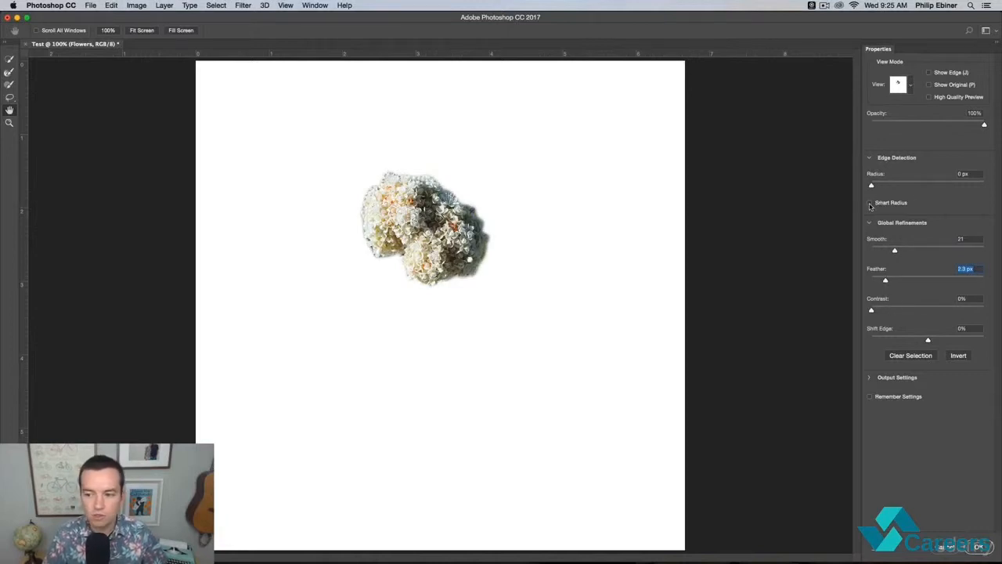
left_click(904, 184)
left_click(924, 184)
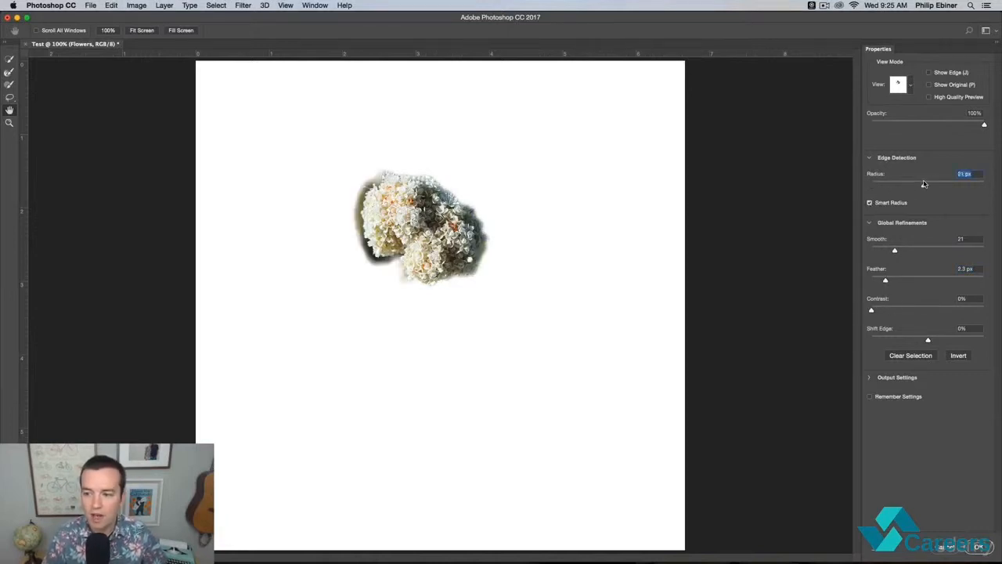
left_click(912, 184)
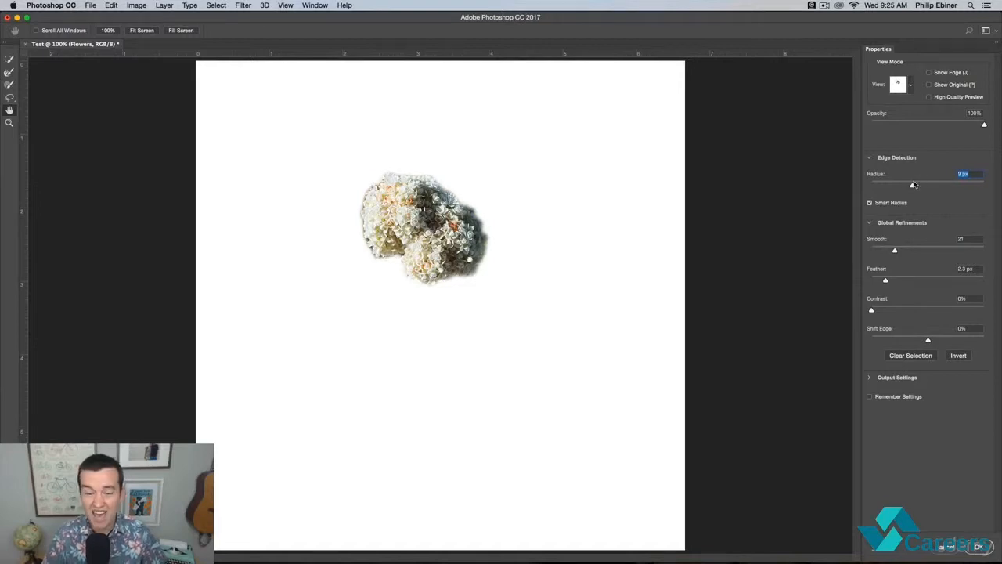
left_click(978, 547)
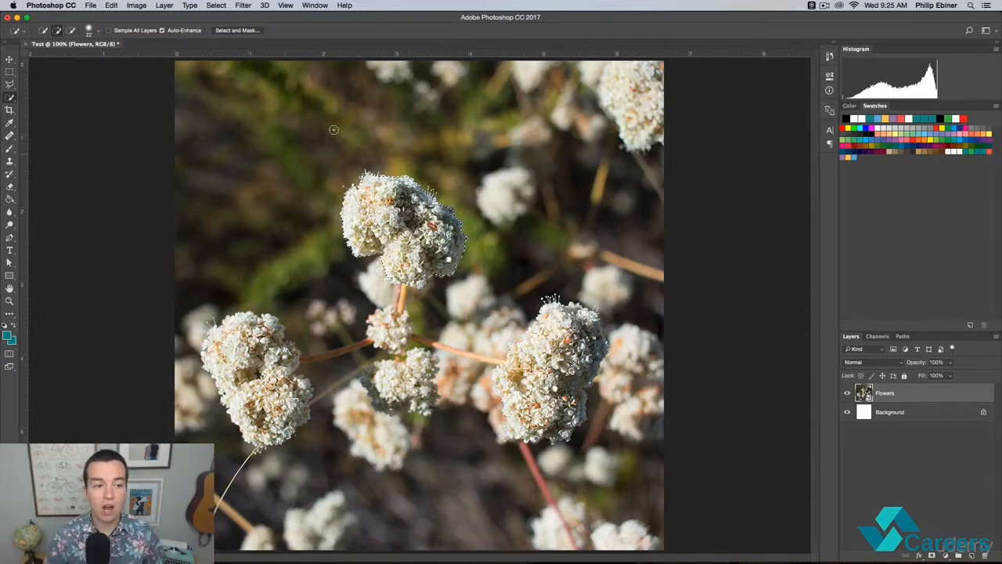
- Copy the selected flower head and paste it as a new layer above Flowers, with the Move tool active
left_click(10, 59)
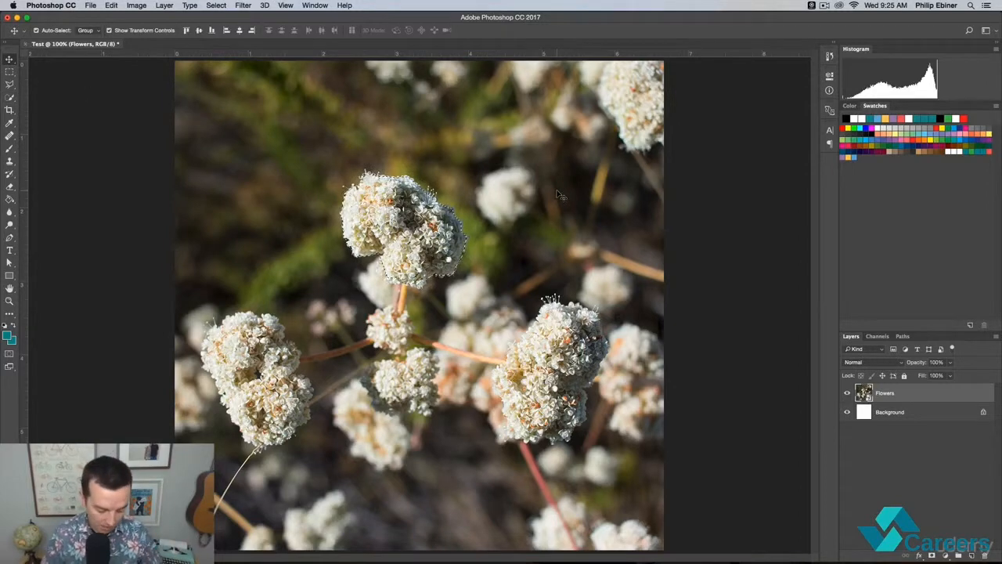
key("super+c")
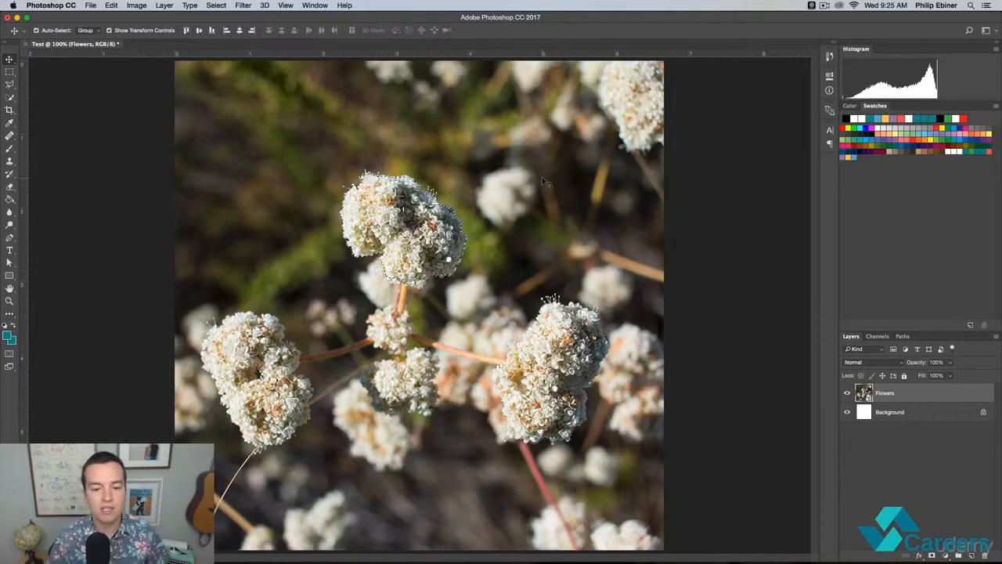
key("super+v")
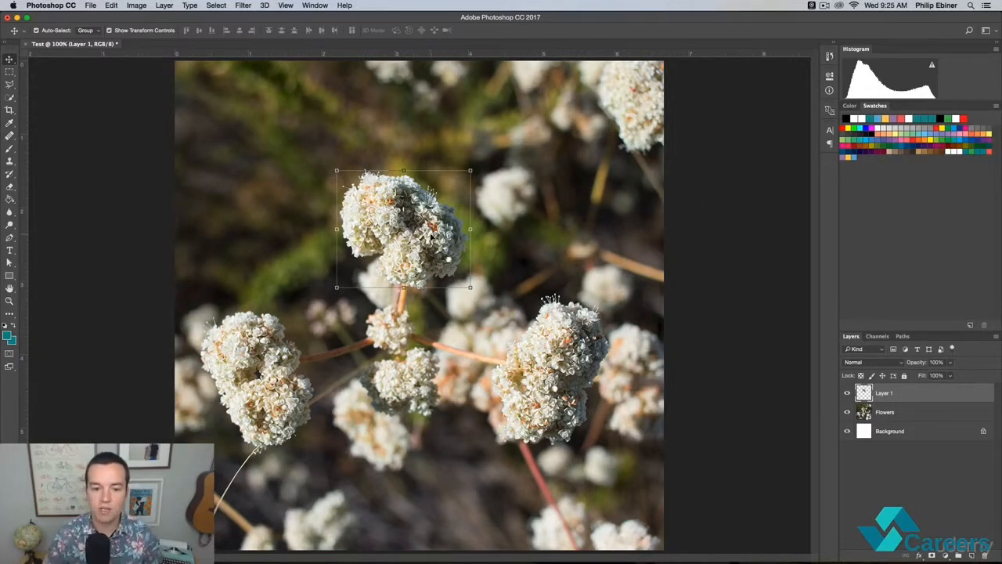
- Move the pasted flower head around the photo to beside the original flower, and delete its layer
left_click_drag(434, 245, 505, 344)
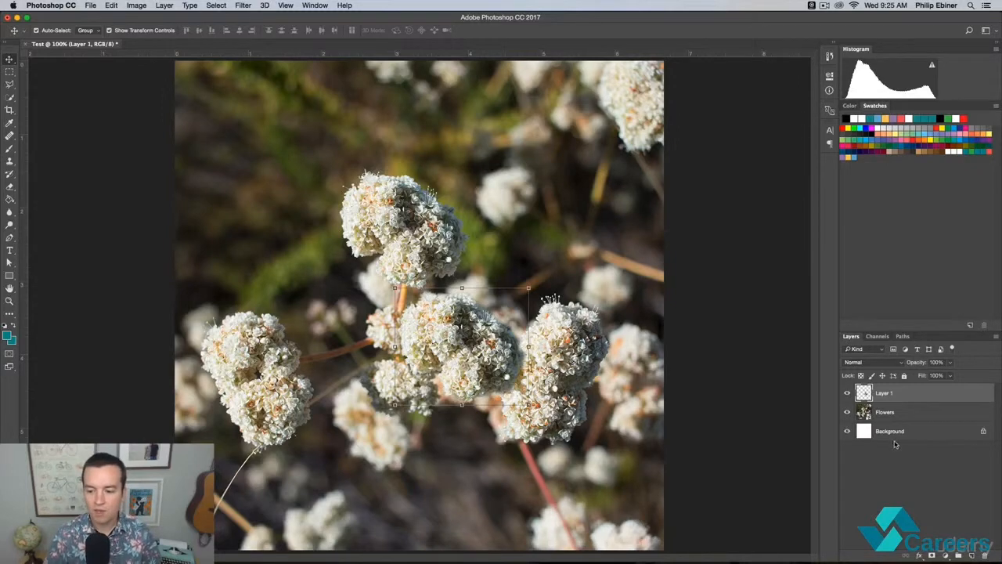
mouse_move(903, 402)
left_mouse_down()
mouse_move(868, 432)
mouse_move(887, 391)
left_mouse_up()
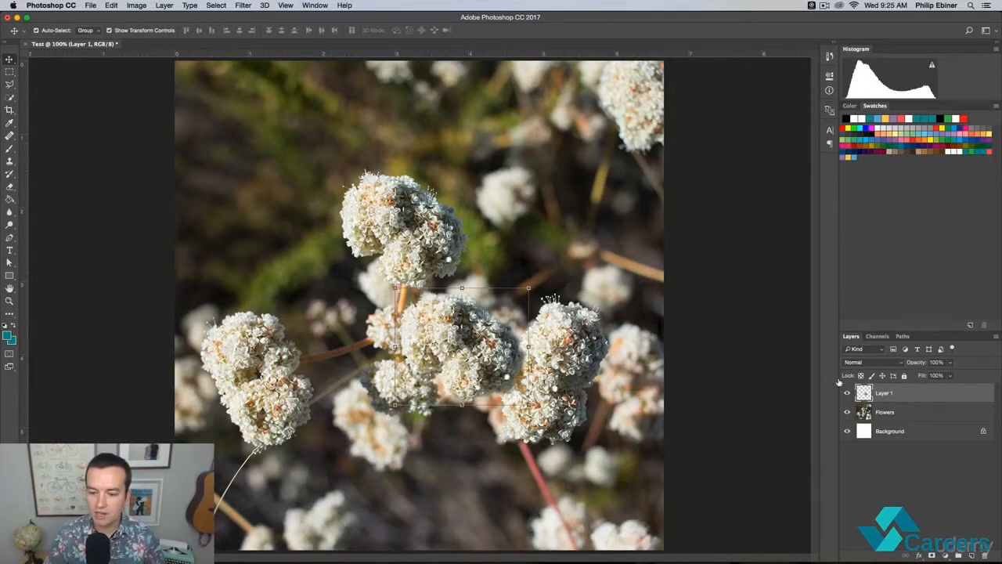
left_click_drag(479, 336, 290, 243)
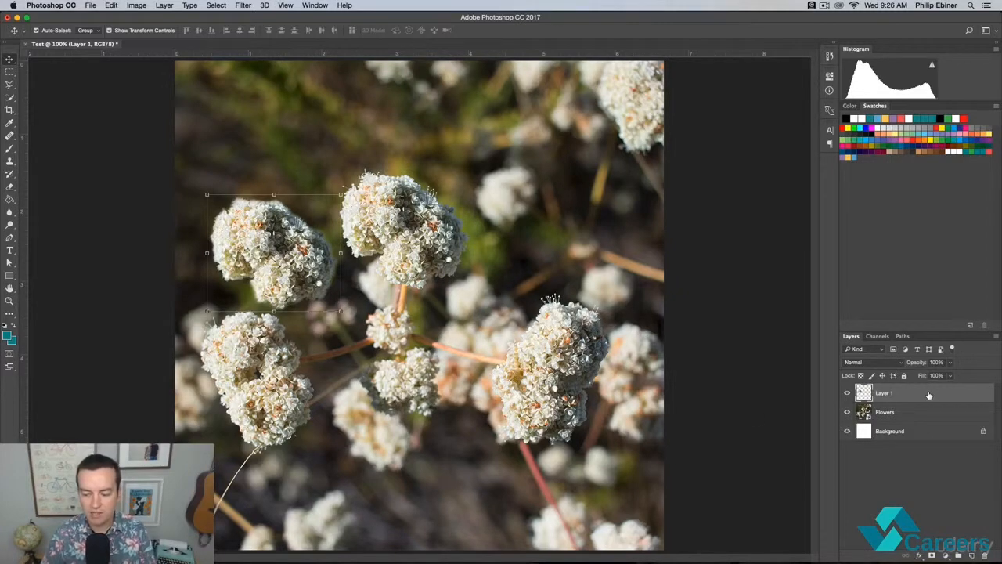
left_click(984, 555)
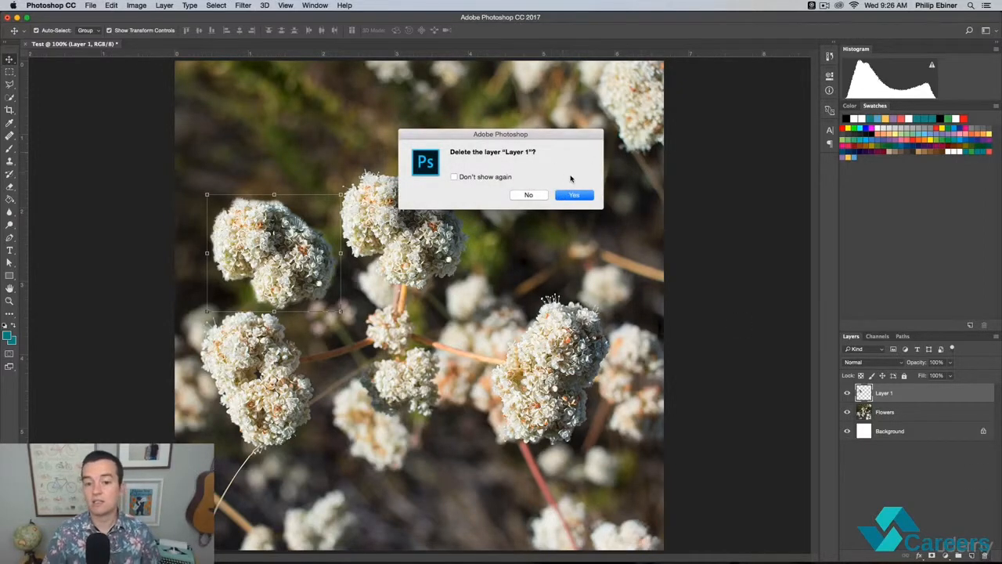
left_click(576, 195)
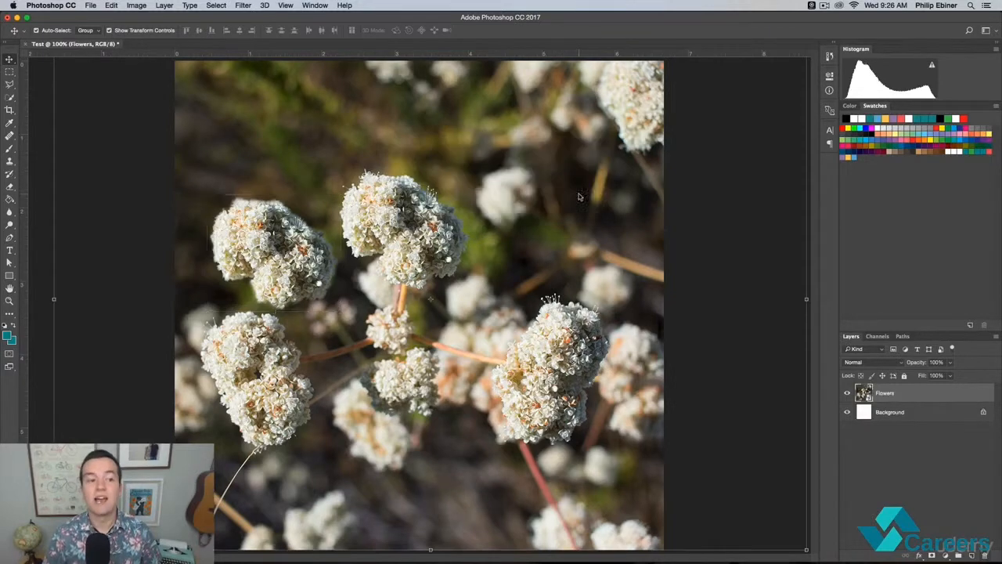
- Activate the Dodge Tool and rasterize the Flowers smart object so that it can be painted on
left_click(11, 227)
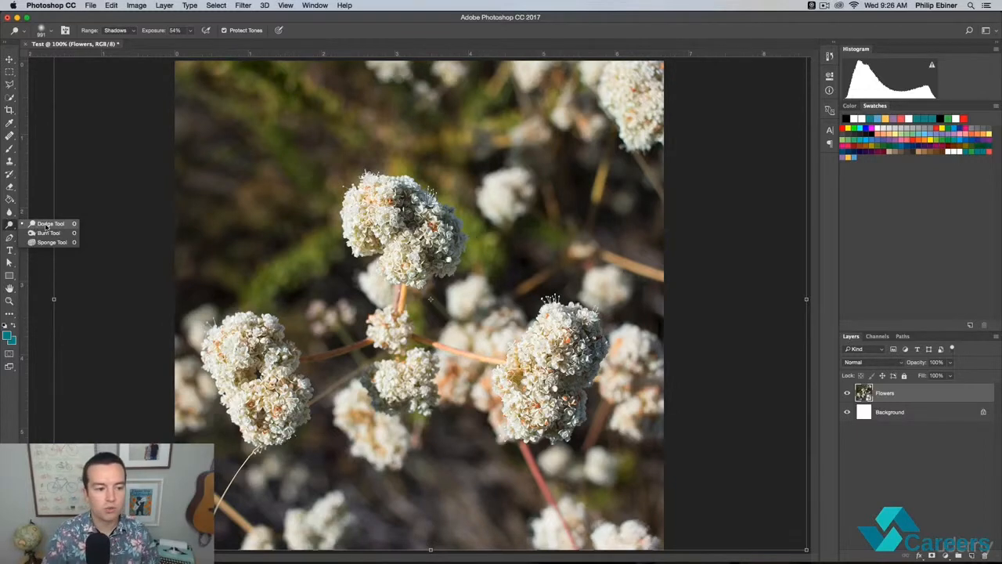
left_click(45, 224)
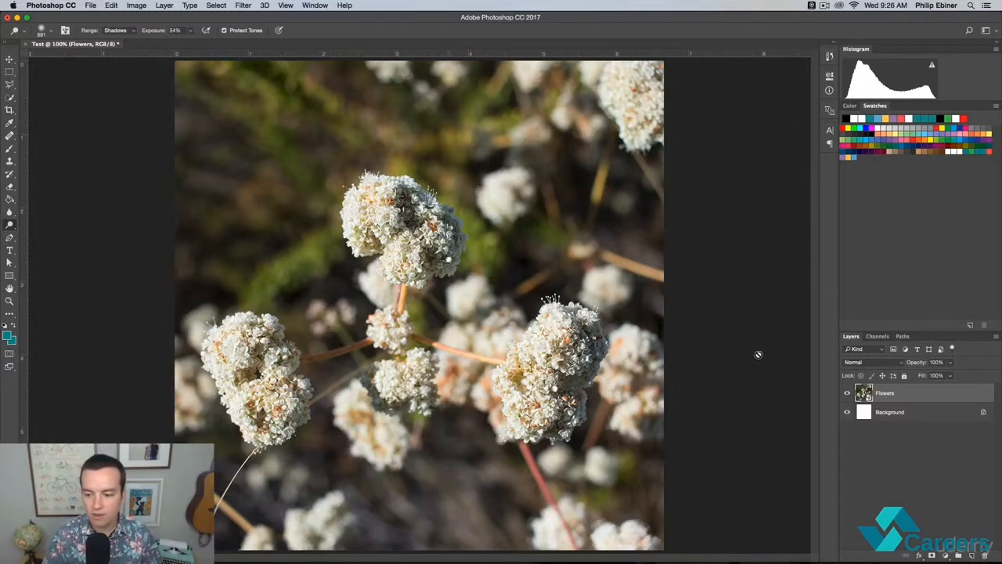
left_click(380, 209)
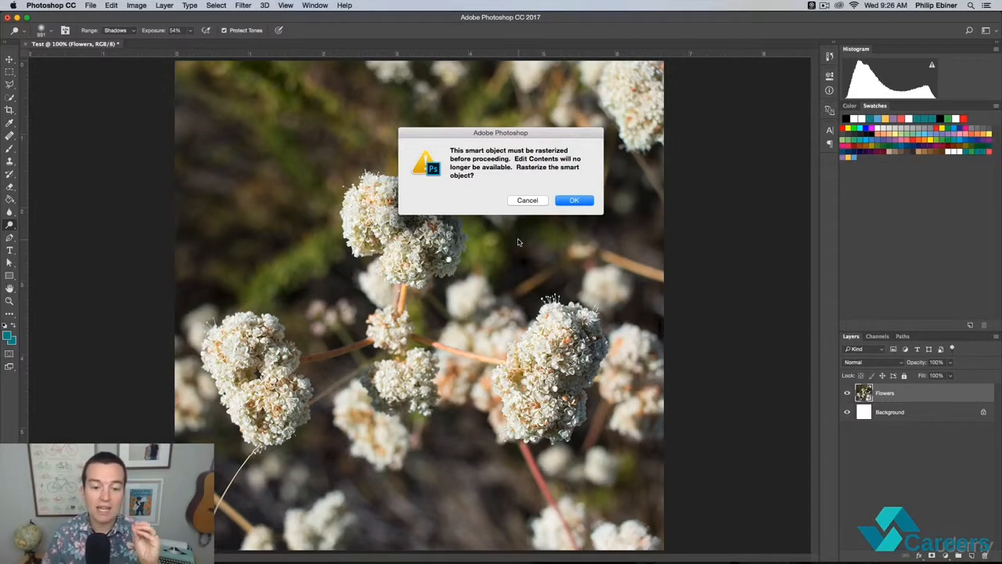
left_click(574, 201)
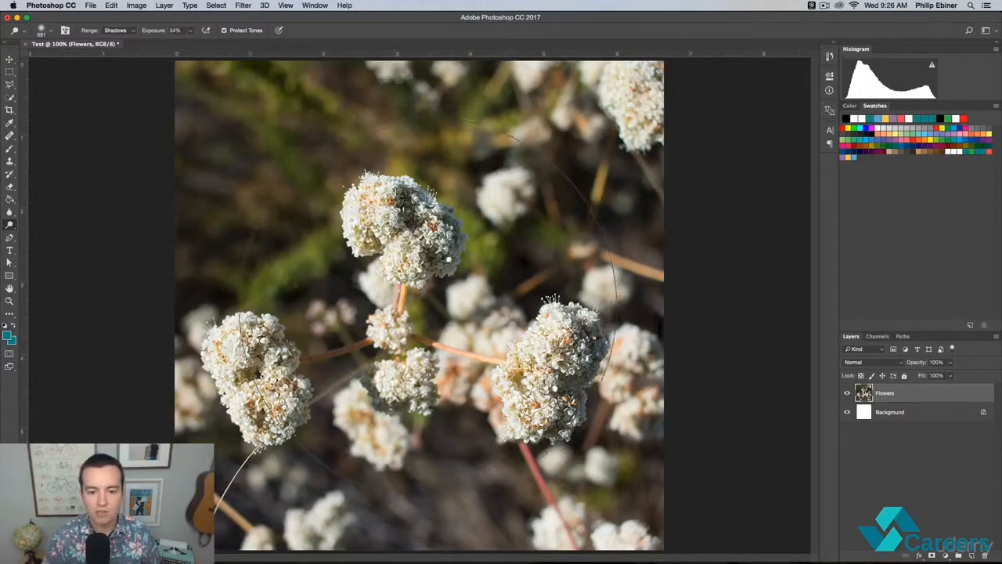
- Set the Dodge brush size to 49 px, try lightening the shadows on the upper central flower head, and undo it
left_click(48, 31)
left_click_drag(107, 63, 72, 61)
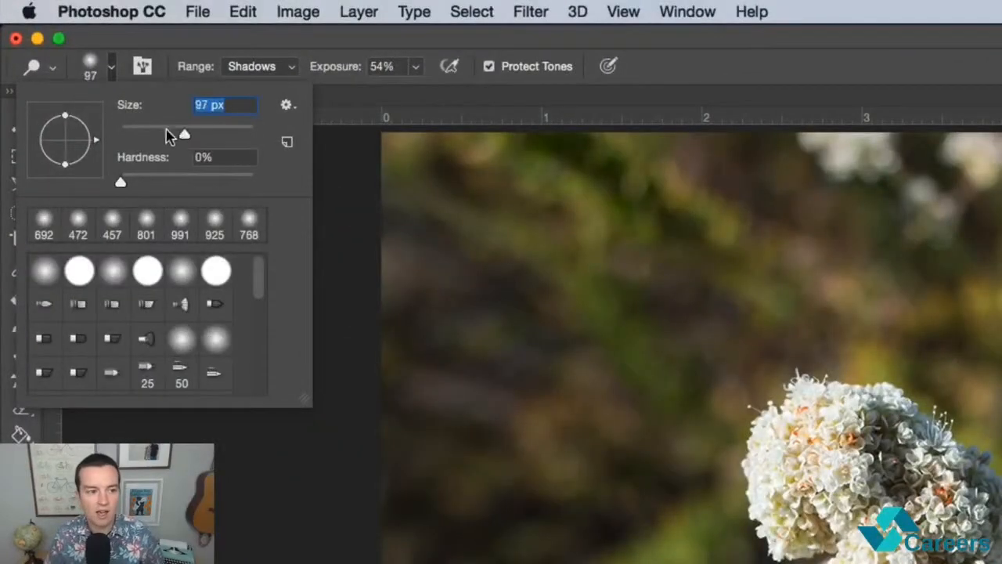
left_click_drag(155, 134, 152, 134)
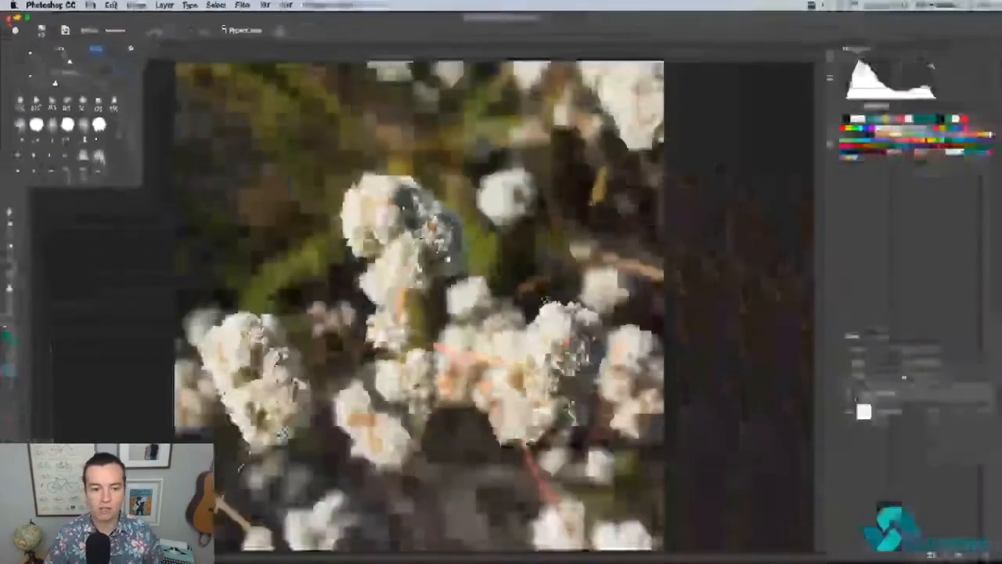
mouse_move(384, 204)
left_mouse_down()
mouse_move(398, 202)
mouse_move(439, 262)
mouse_move(452, 265)
mouse_move(429, 182)
left_mouse_up()
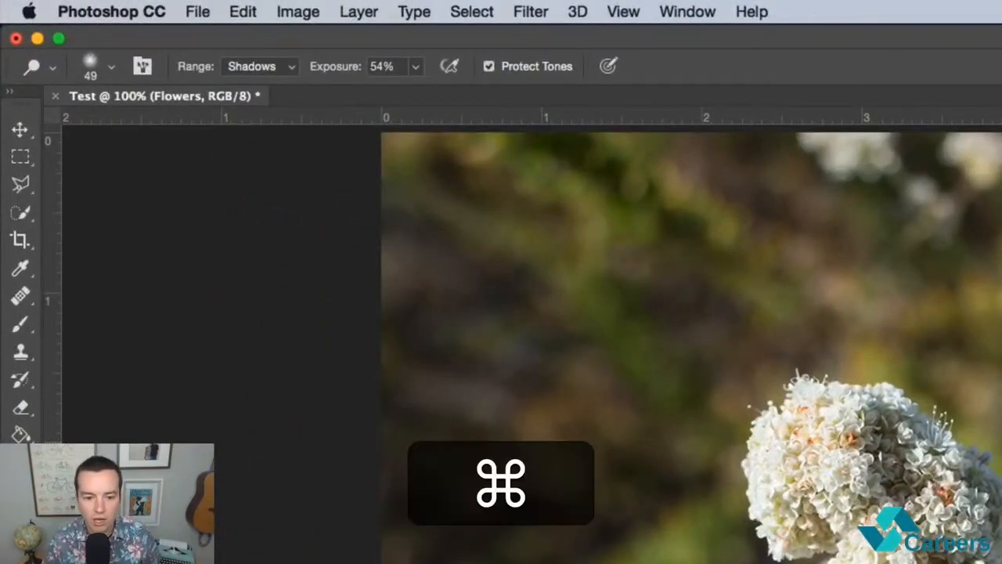
key("super+z")
- Set the Dodge exposure to 100% and the range to Highlights, and try brushing over the flowers in the middle of the photo
left_click(414, 68)
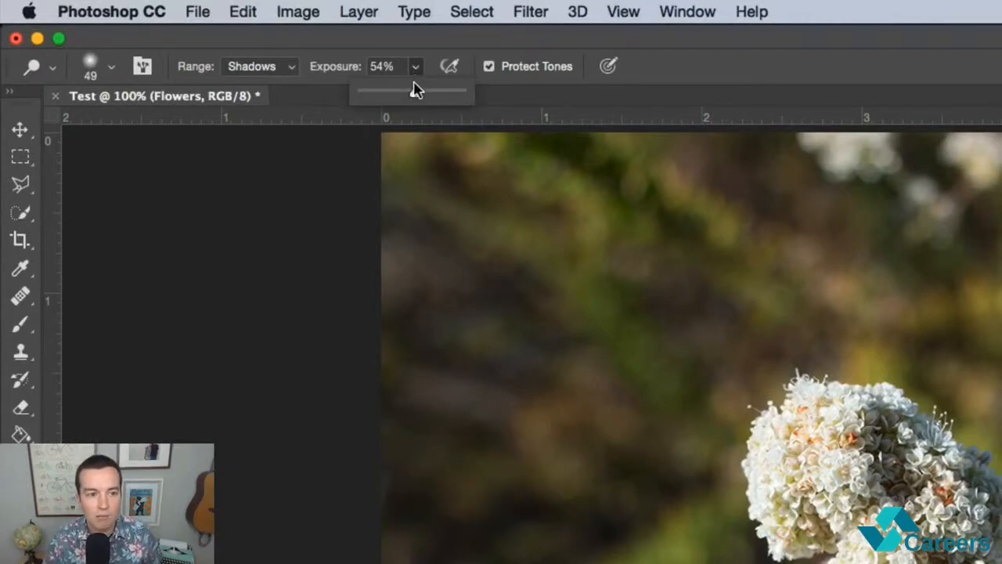
left_click_drag(414, 89, 537, 105)
left_click(480, 447)
left_click(255, 67)
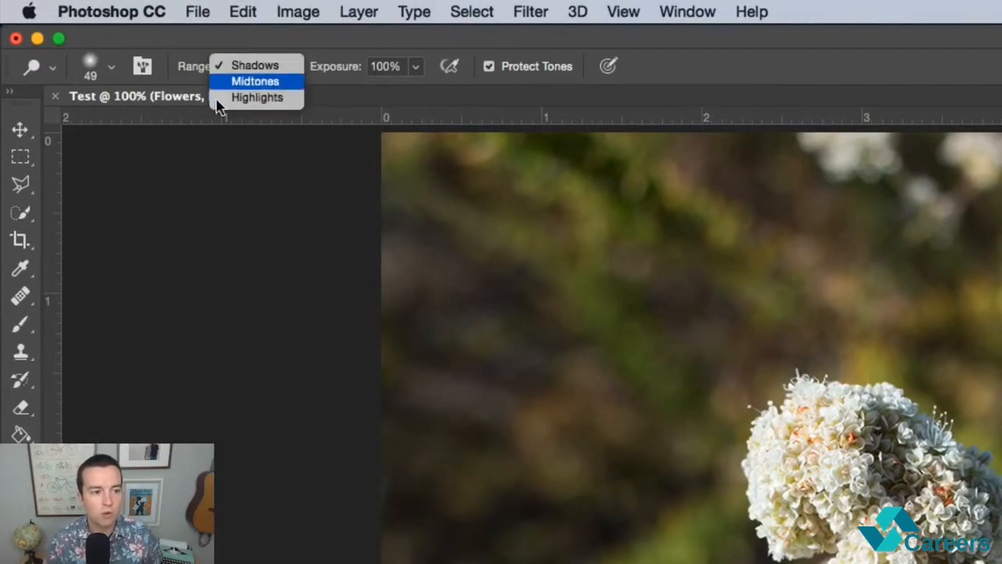
left_click(259, 98)
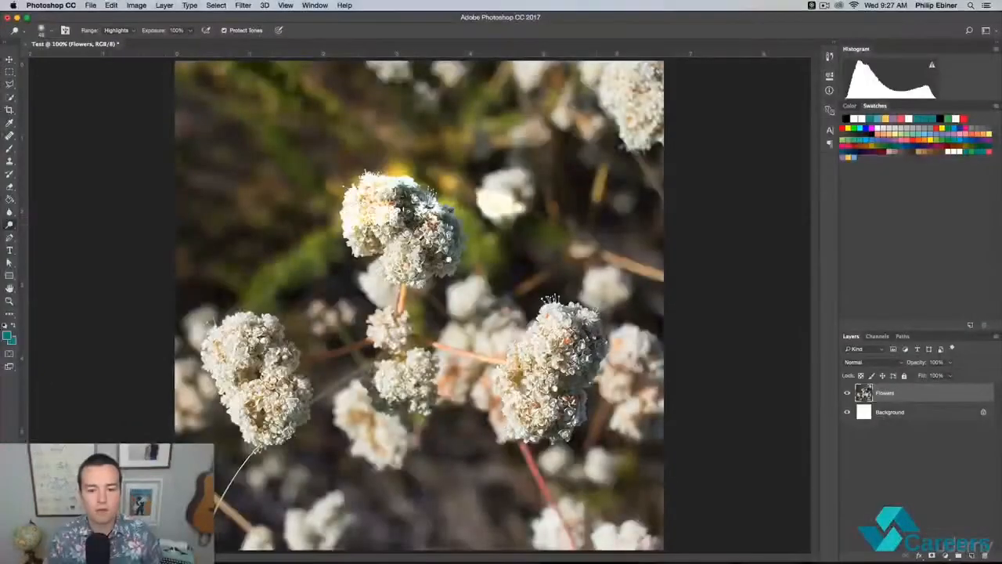
mouse_move(532, 188)
left_mouse_down()
mouse_move(354, 156)
mouse_move(415, 273)
mouse_move(503, 323)
mouse_move(470, 352)
mouse_move(337, 182)
mouse_move(250, 205)
mouse_move(413, 244)
mouse_move(407, 137)
mouse_move(439, 194)
mouse_move(445, 326)
left_mouse_up()
left_click_drag(444, 327, 391, 315)
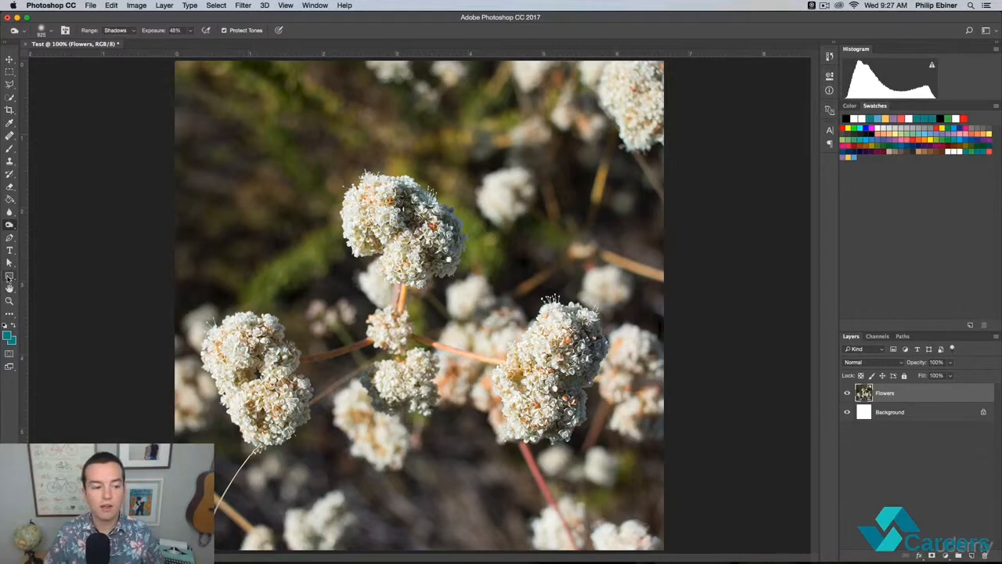
- Activate the Rectangle Tool for shapes and set its fill to the dark yellow color c8cb12
left_click(8, 277)
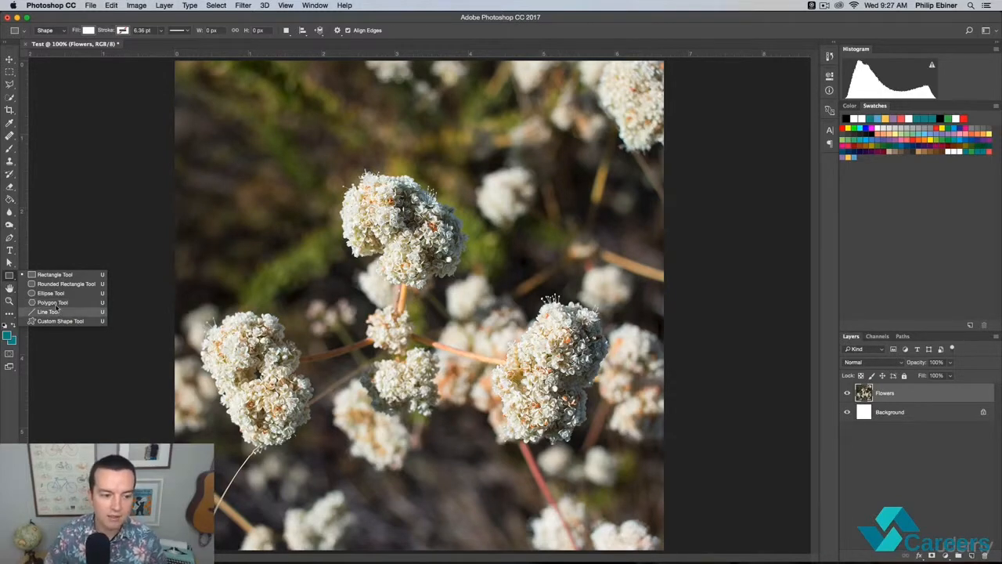
left_click(61, 276)
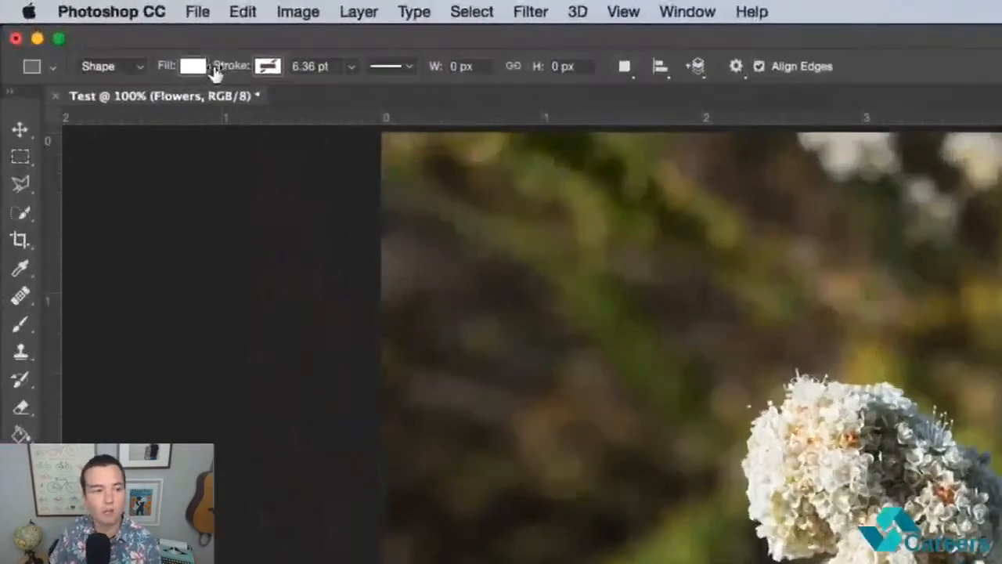
left_click(90, 30)
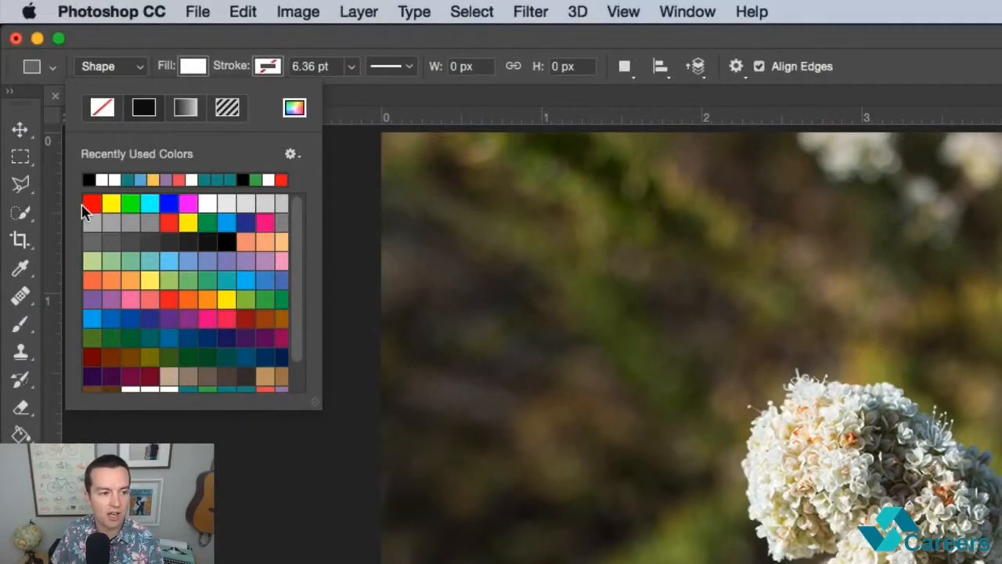
left_click(294, 110)
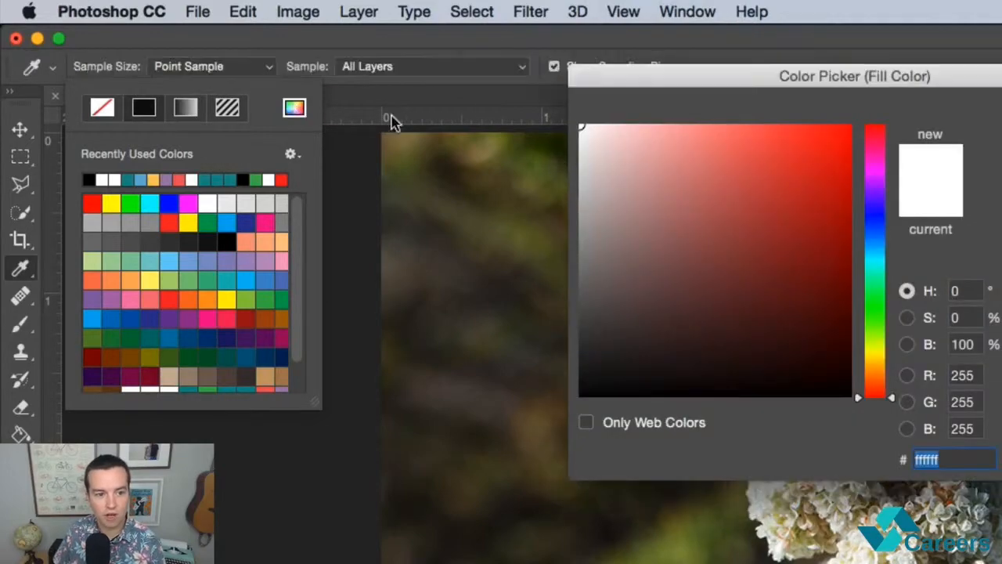
left_click_drag(800, 82, 682, 260)
left_click_drag(622, 416, 659, 353)
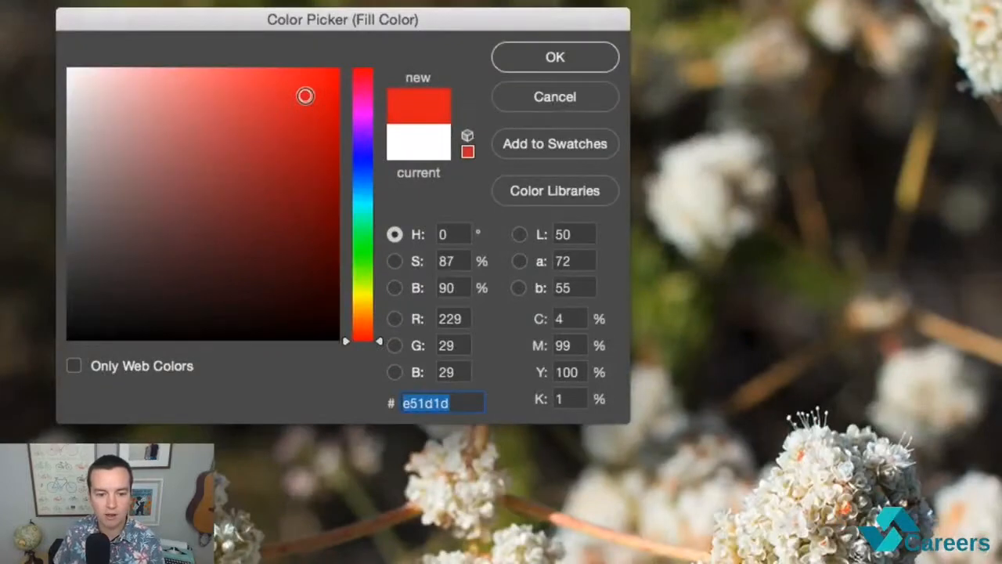
left_click(649, 334)
left_click(316, 123)
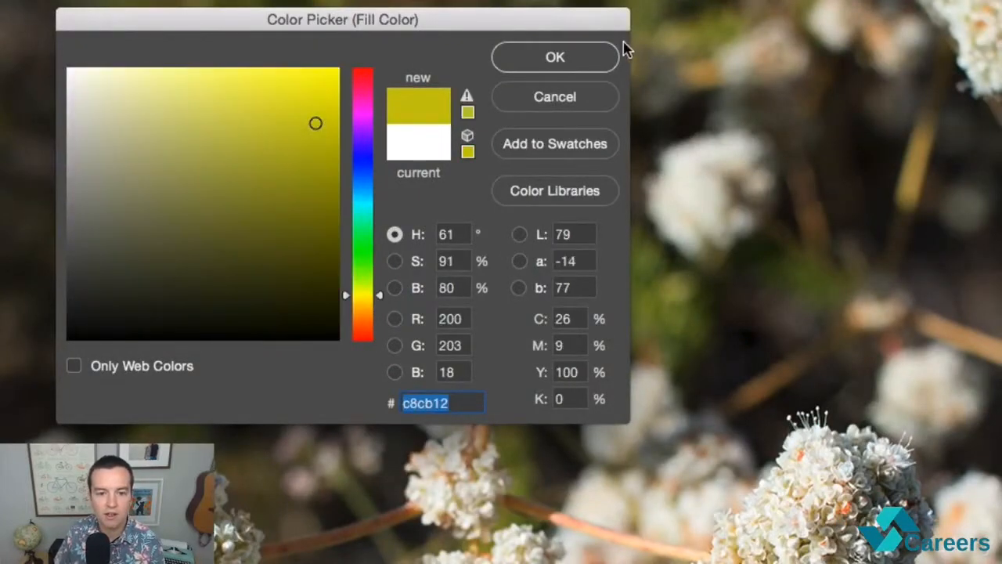
left_click(577, 49)
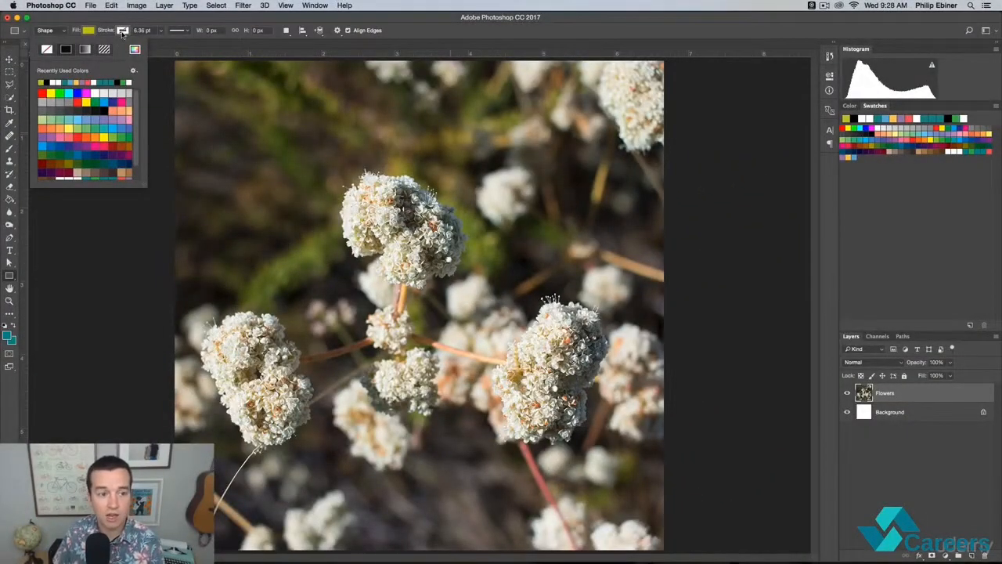
- Draw a rectangle about 836 x 113 px across the upper part of the photo and round all its corners to 10 px
left_click_drag(188, 106, 598, 161)
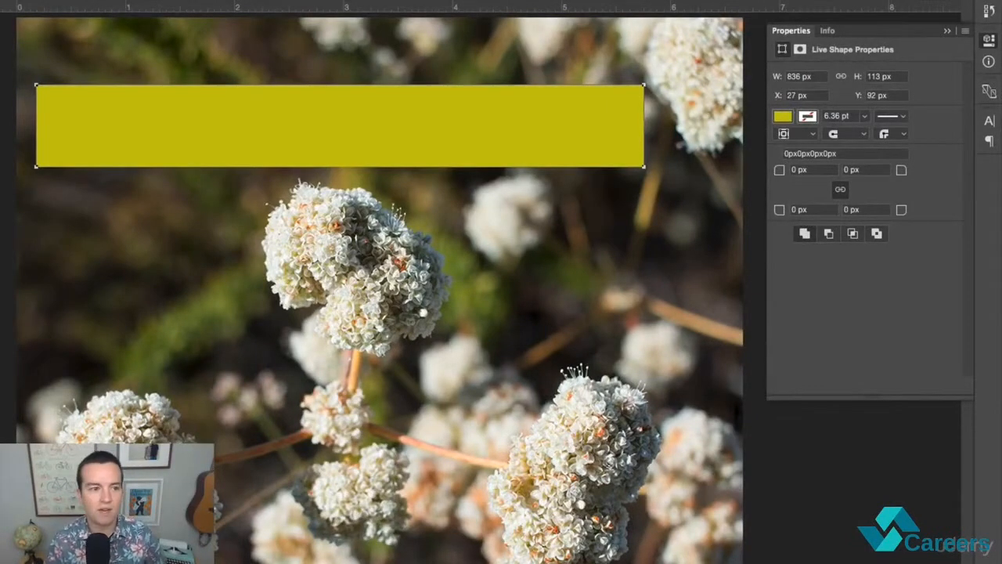
left_click(798, 169)
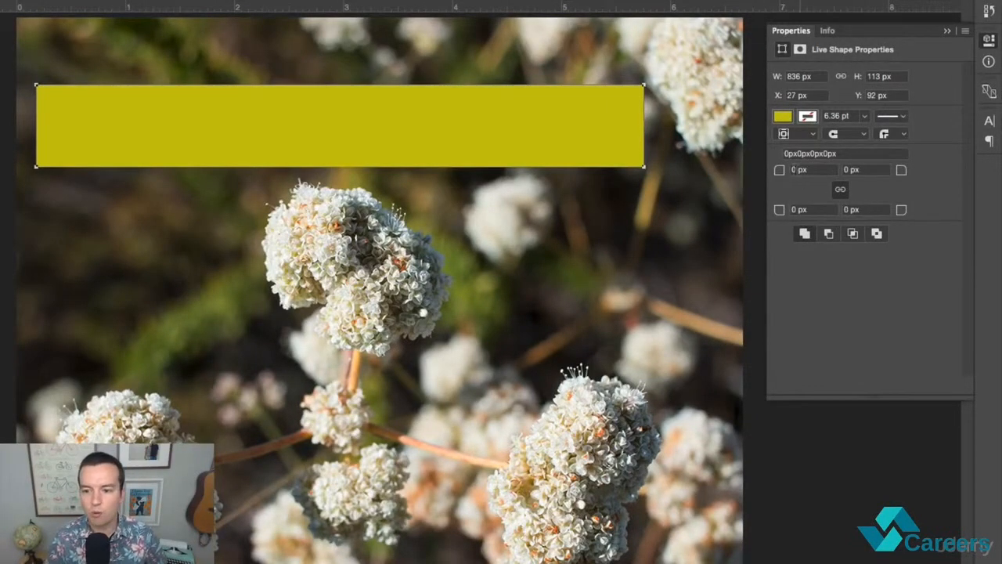
type("10")
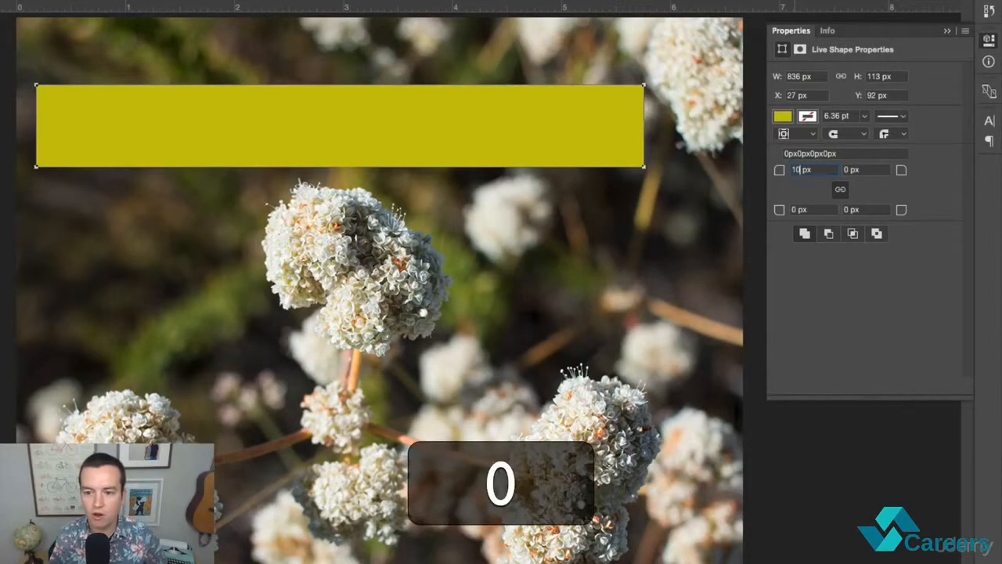
key("Tab")
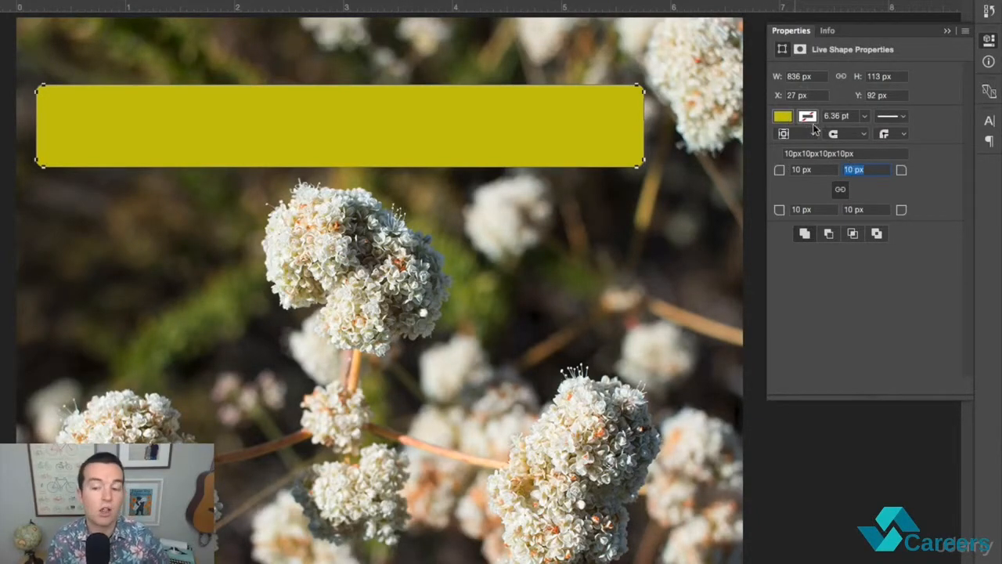
left_click(988, 42)
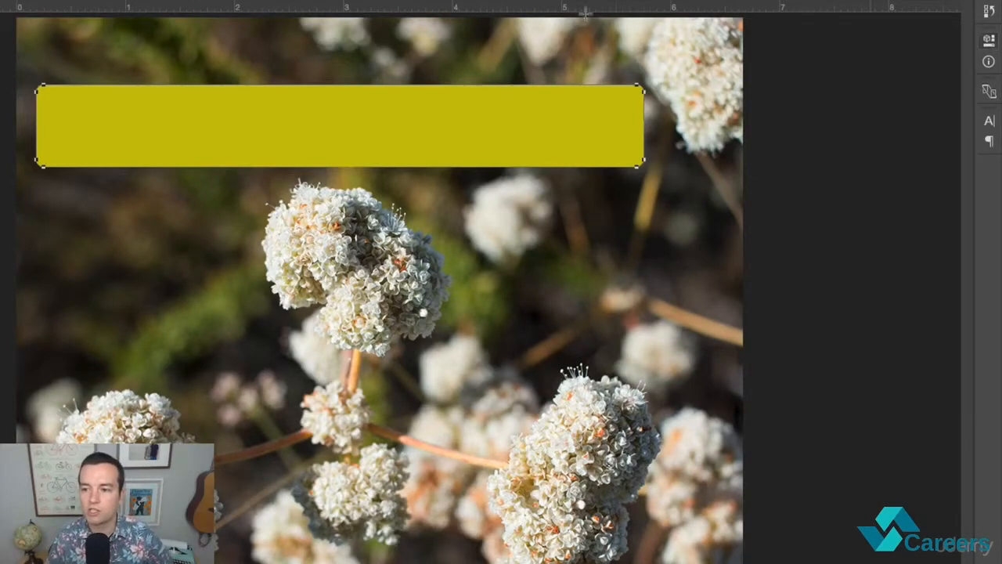
left_click(989, 42)
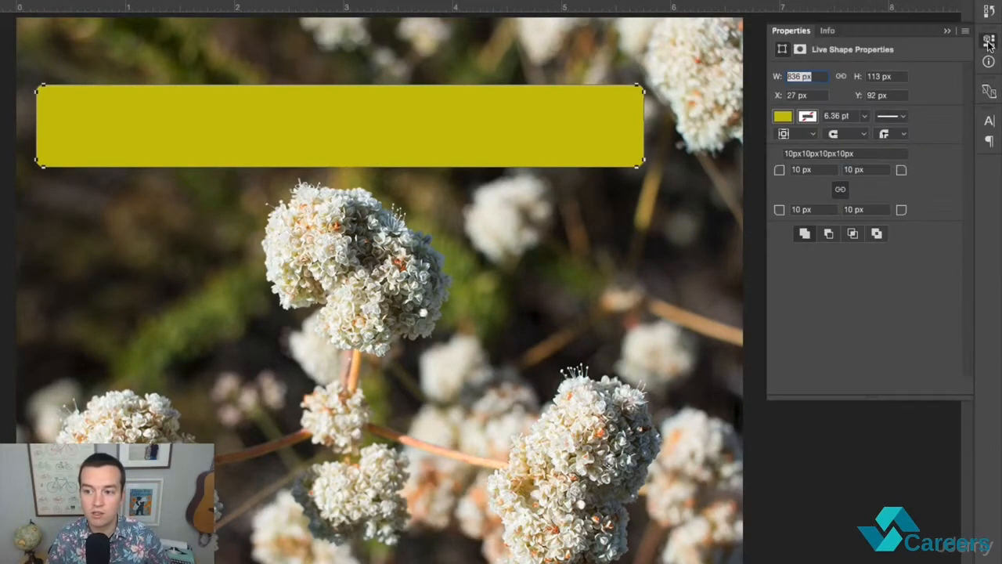
left_click(947, 30)
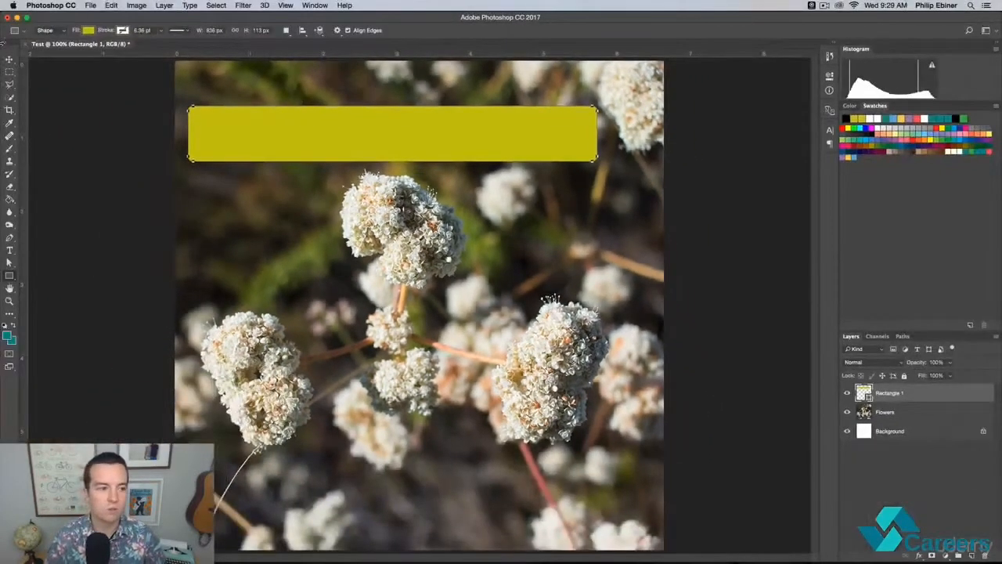
- Move the yellow bar down to the lower edge of the photo and back up above the upper flower head, and deselect it
left_click(10, 60)
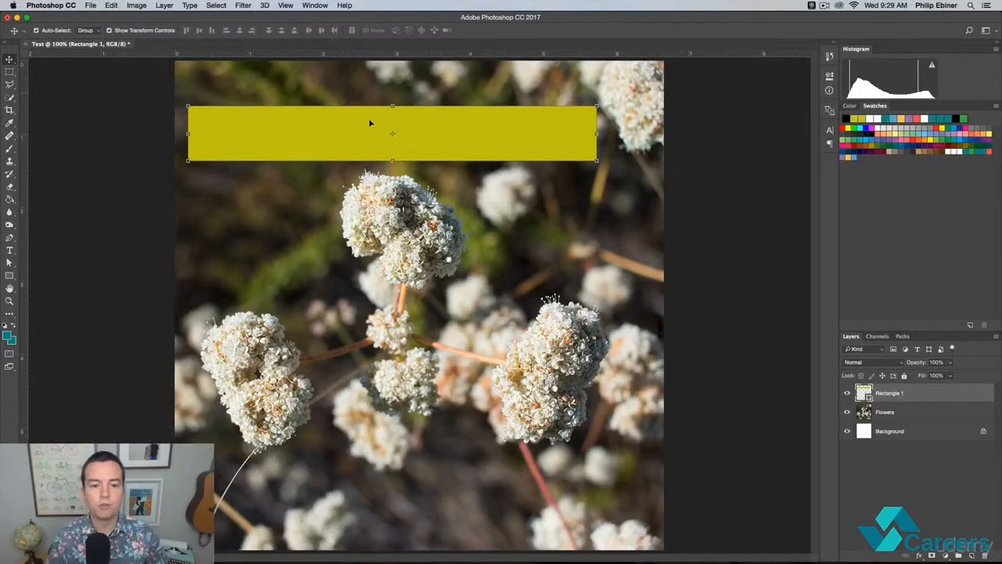
left_click_drag(372, 123, 407, 499)
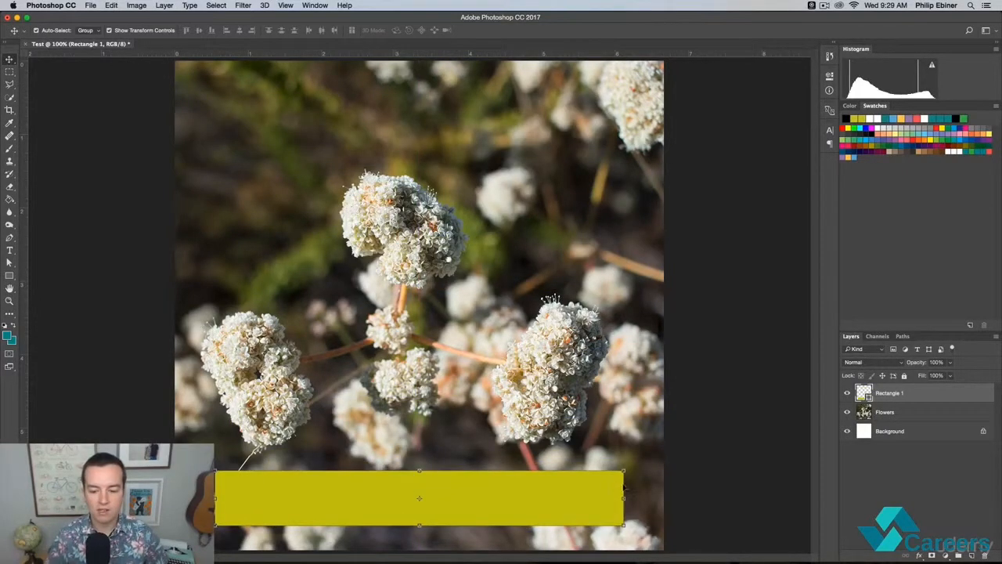
left_click_drag(525, 508, 520, 130)
left_click(797, 133)
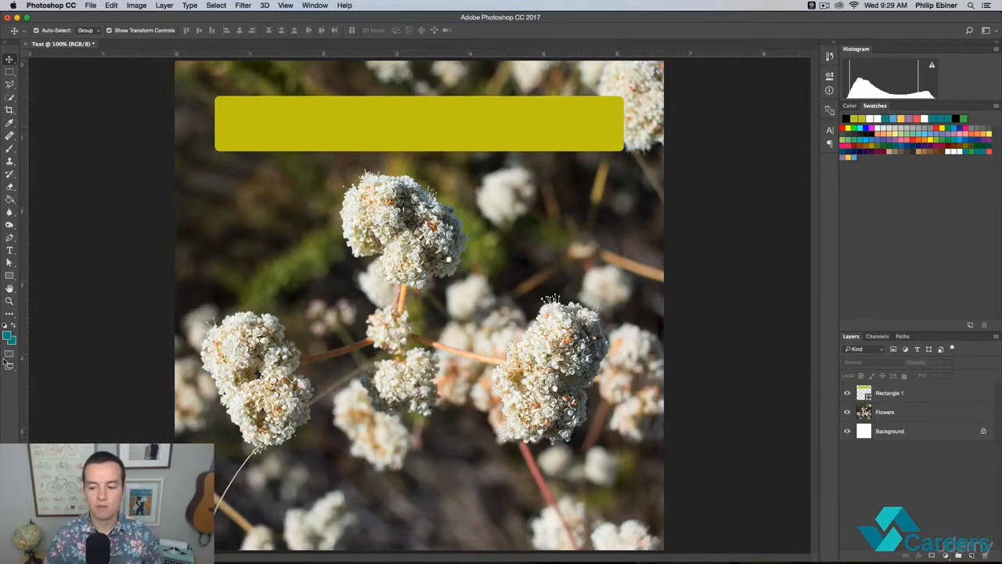
- Activate the Type Tool, review the character and paragraph settings, and add the text "Flowers" below the yellow bar
left_click(11, 252)
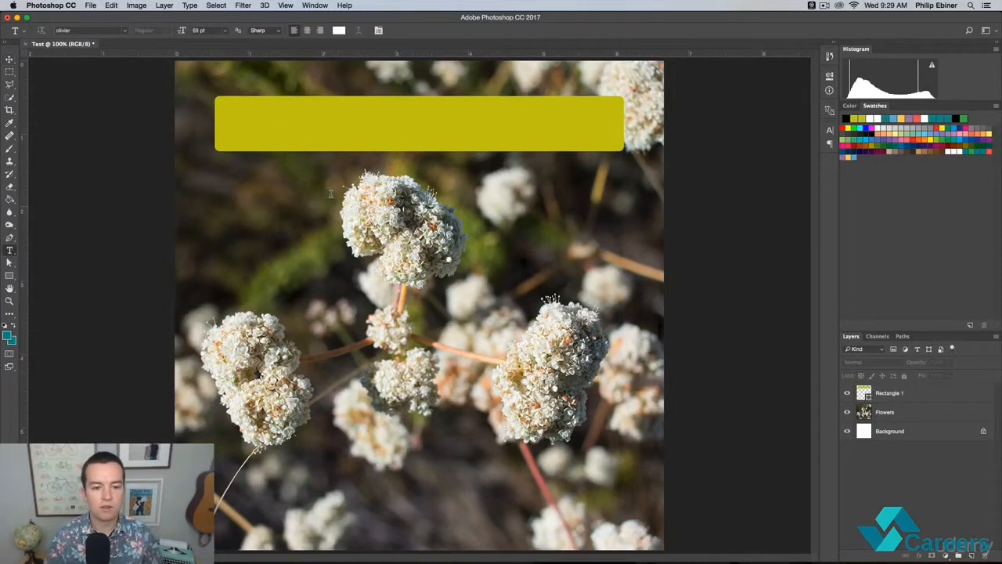
left_click(65, 30)
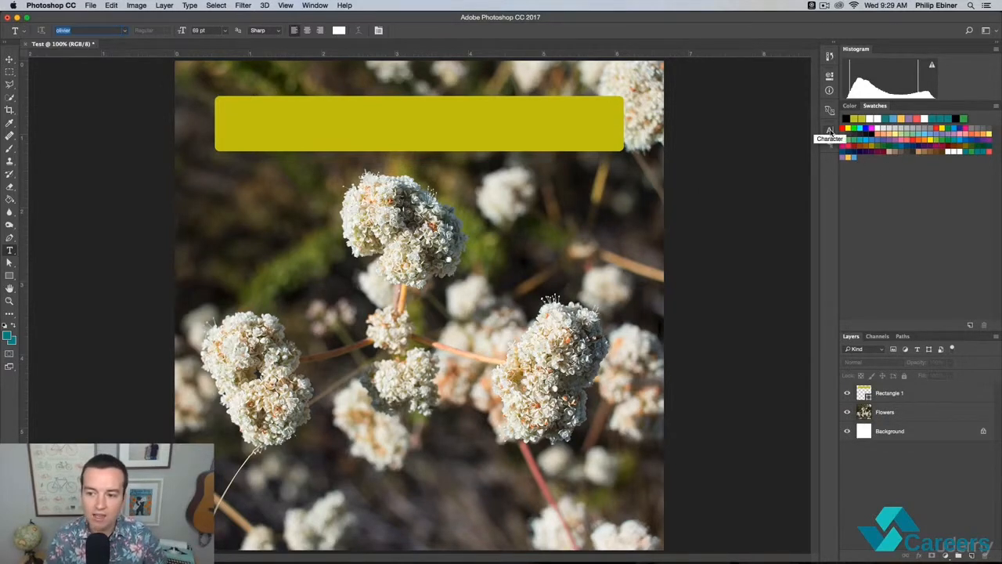
left_click(830, 132)
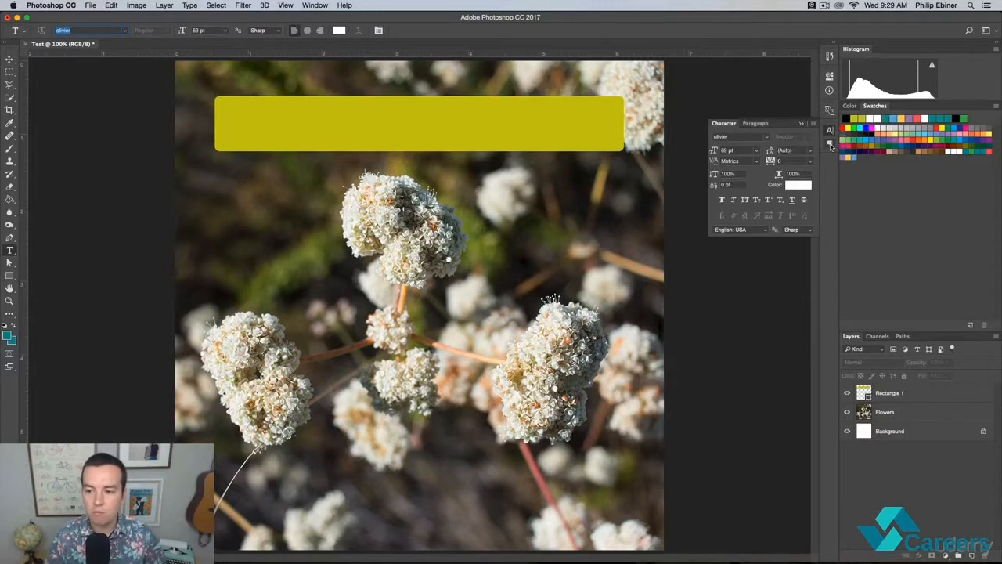
left_click(830, 145)
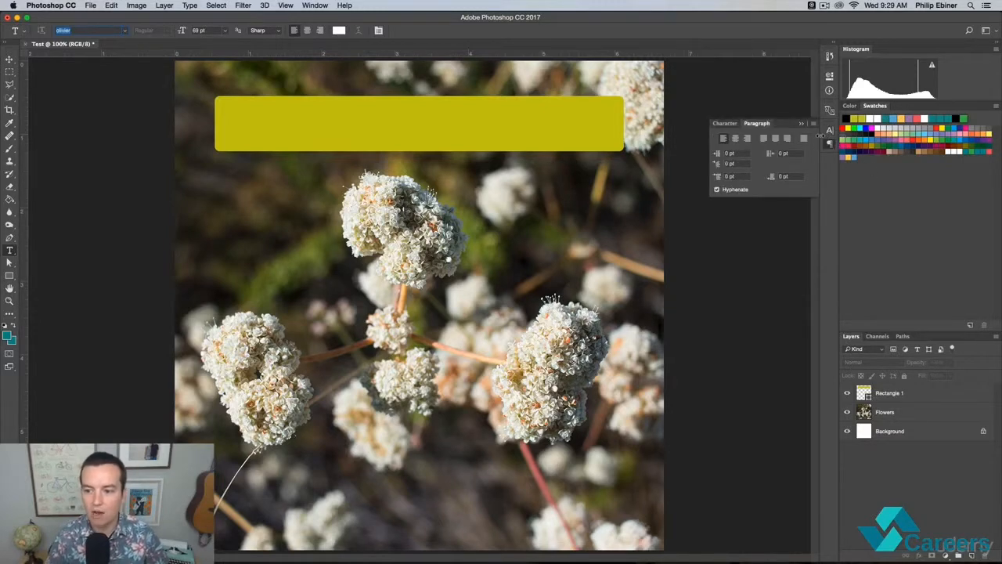
left_click(830, 131)
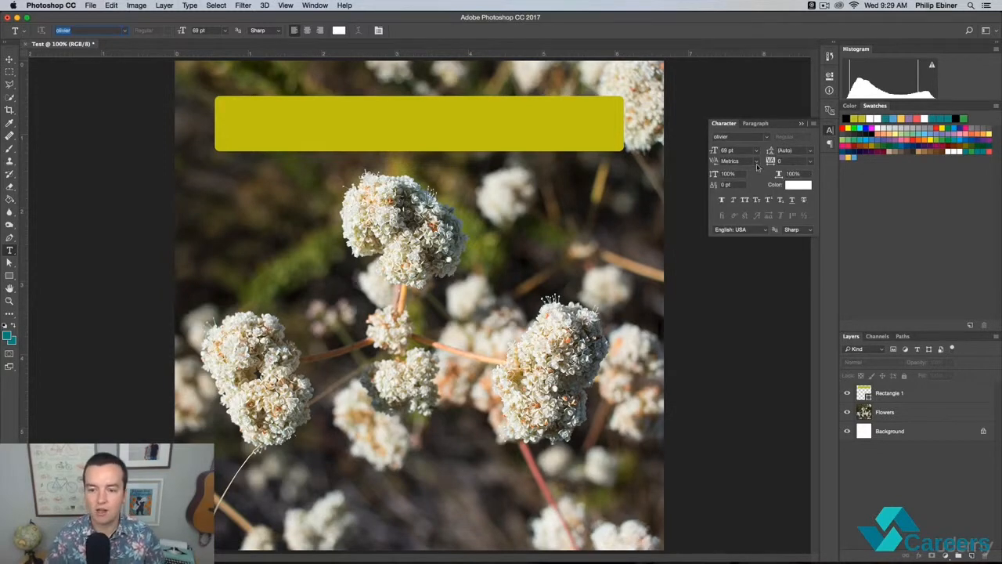
left_click(311, 223)
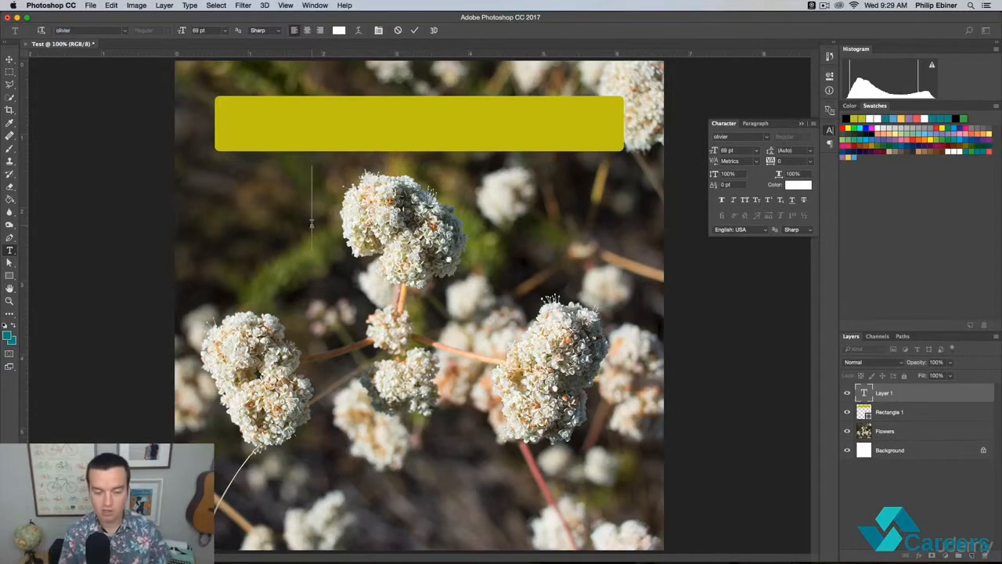
type("FO")
key("BackSpace")
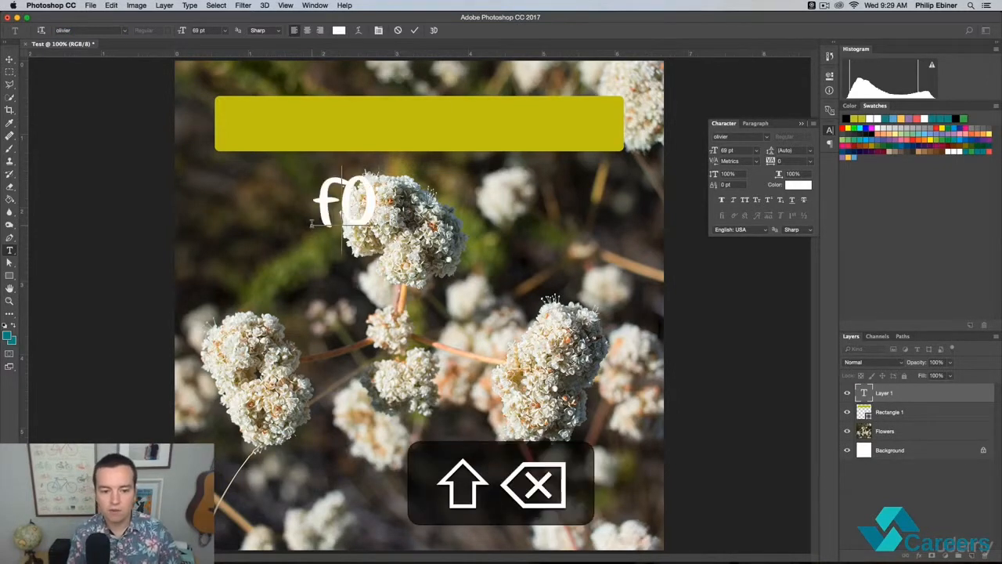
type("LO")
key("super+a")
type("flowers")
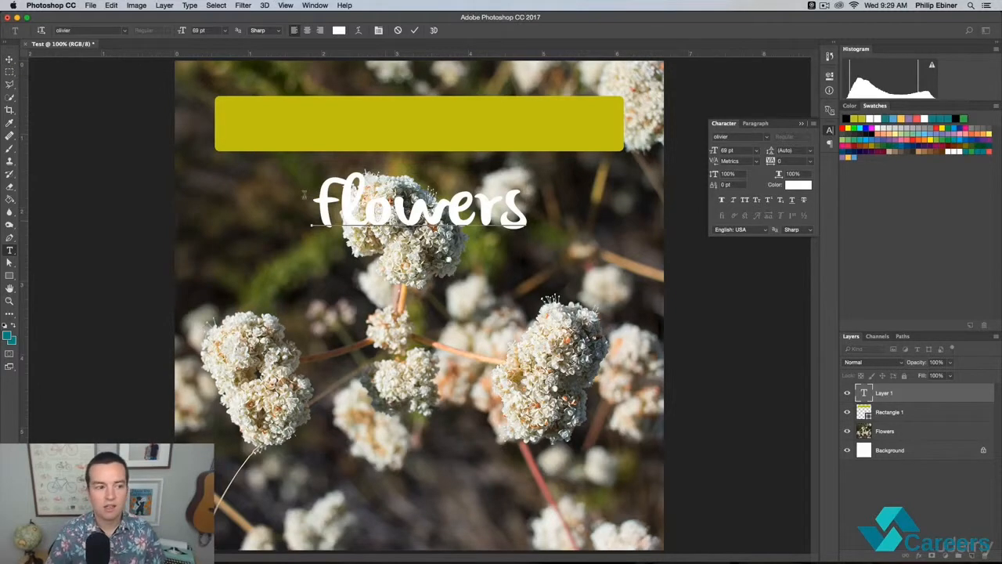
- Scale the Flowers text to about 72% and center it on the yellow bar, and deselect all layers
left_click(9, 59)
left_click_drag(462, 221, 380, 139)
left_click_drag(444, 88, 383, 98)
left_click_drag(359, 141, 475, 135)
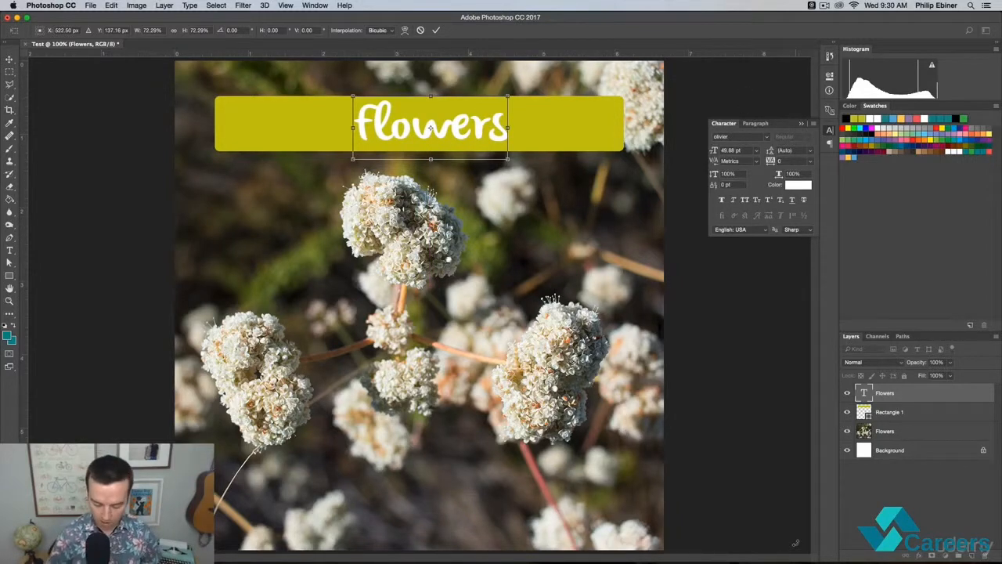
key("Return")
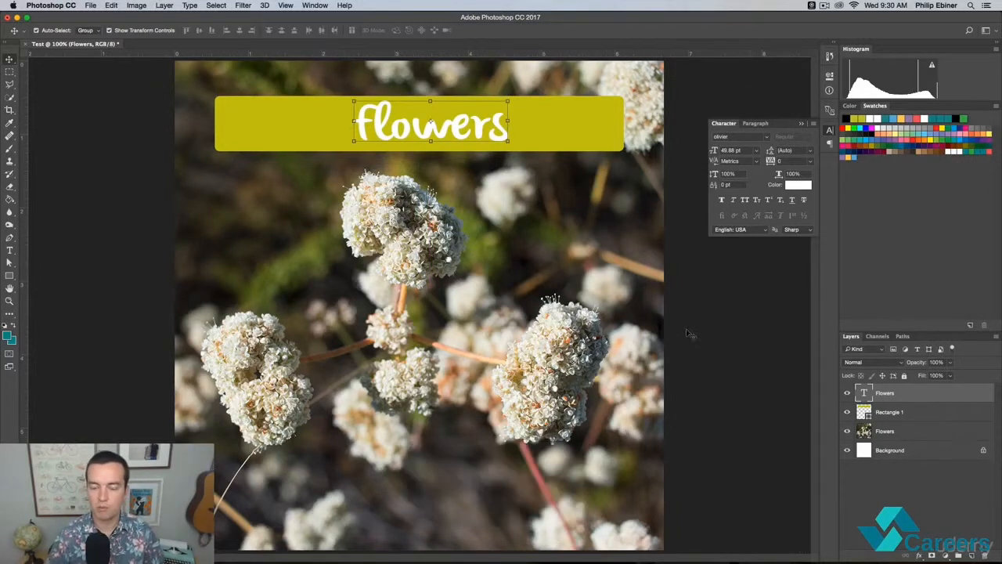
left_click(832, 134)
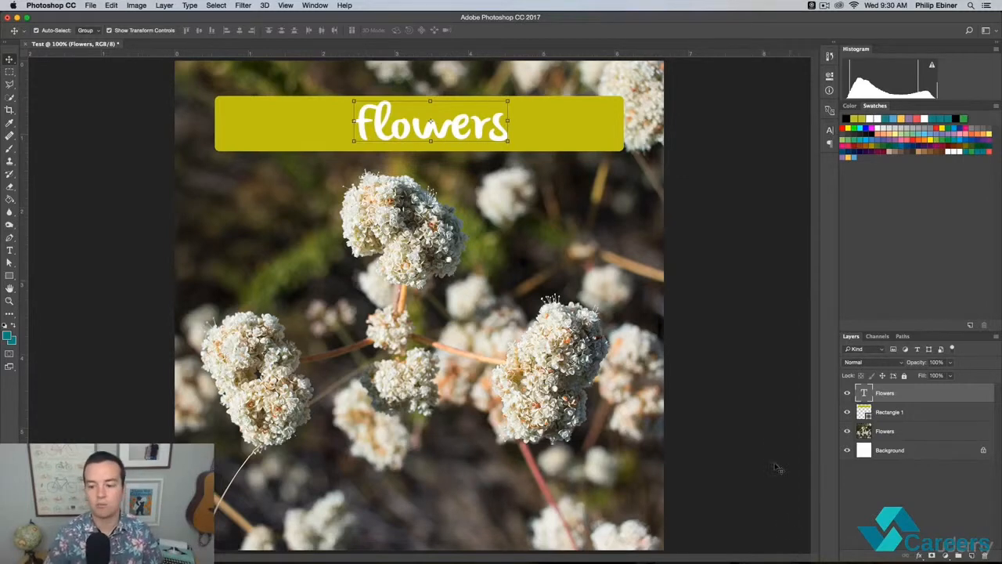
left_click(764, 401)
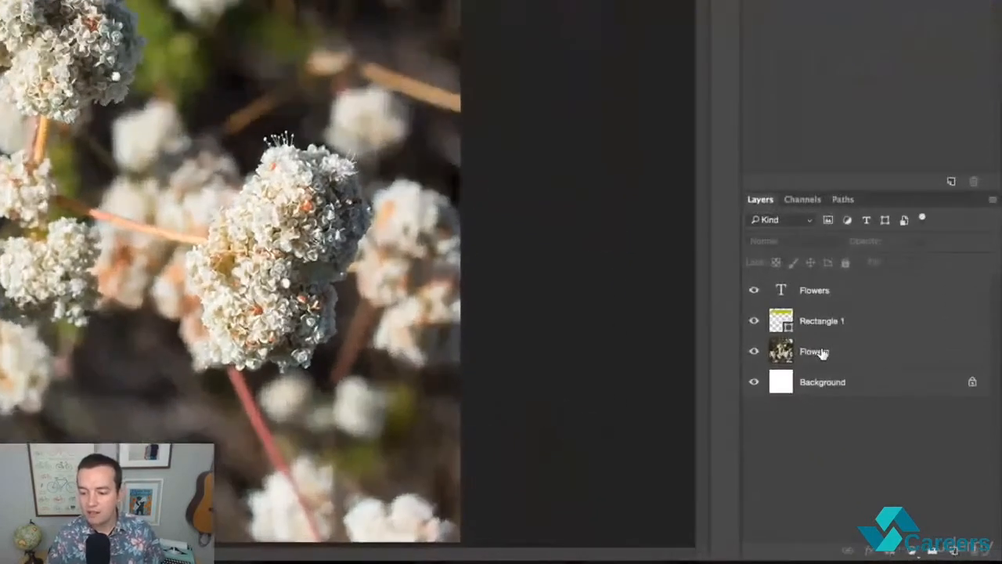
- Add a Hue/Saturation adjustment layer directly above the Flowers photo layer, try a saturation of -100, and set it to +46
left_click(820, 352)
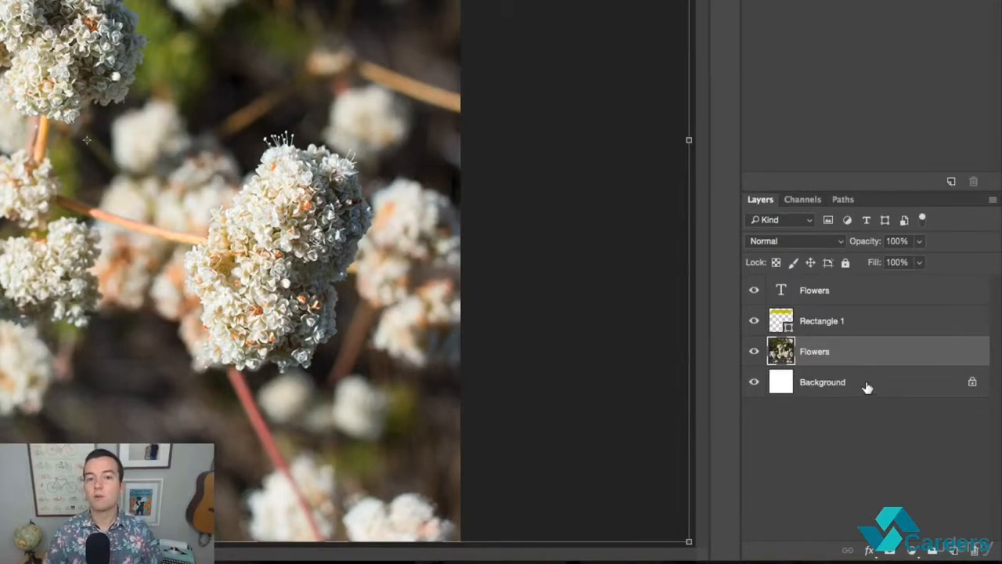
left_click(911, 550)
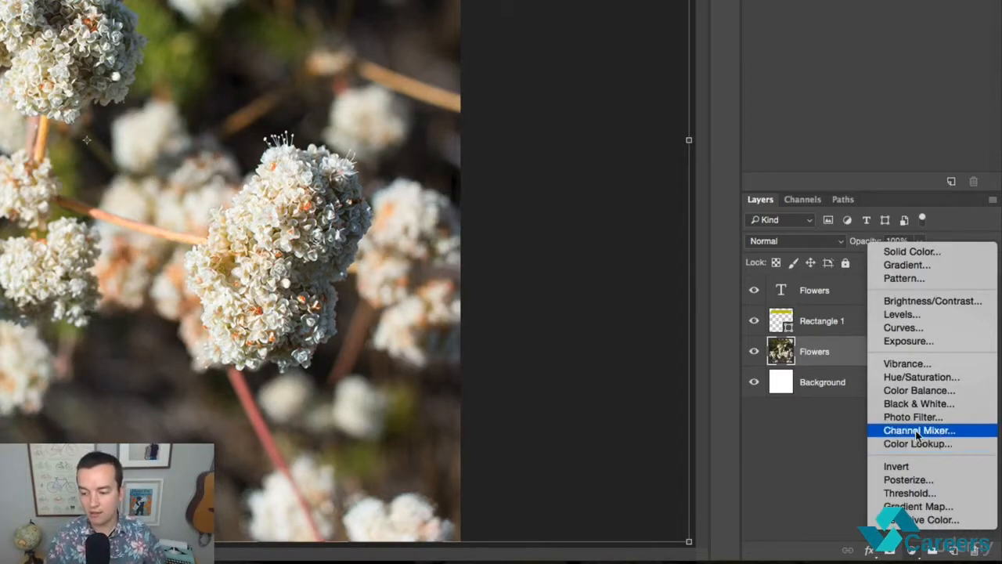
left_click(944, 378)
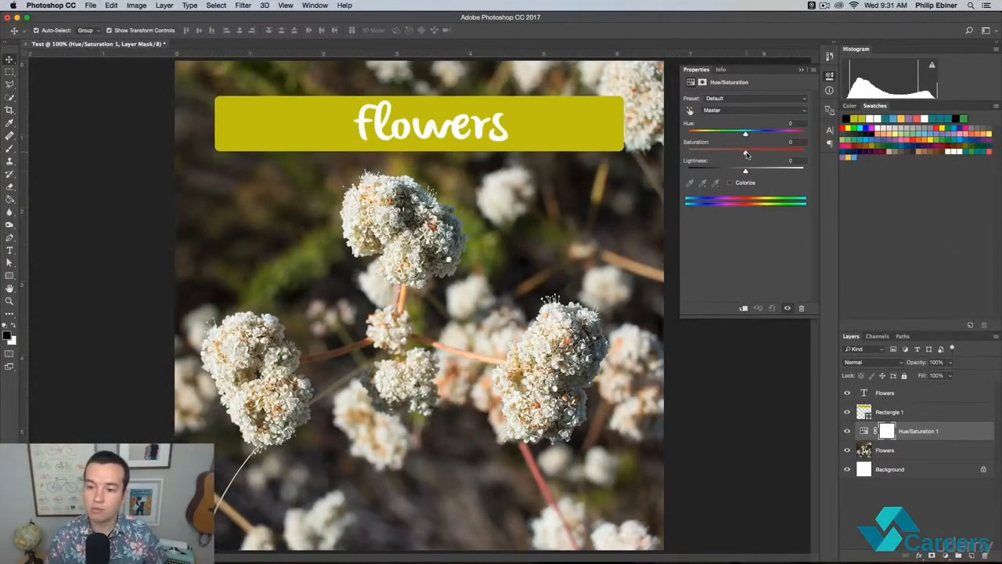
left_click_drag(745, 154, 631, 144)
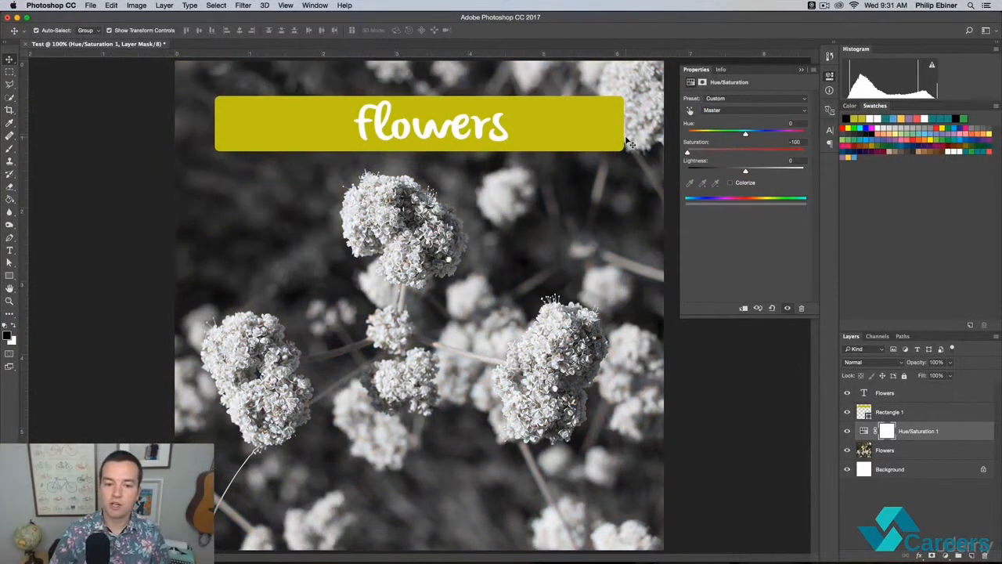
left_click_drag(734, 147, 772, 153)
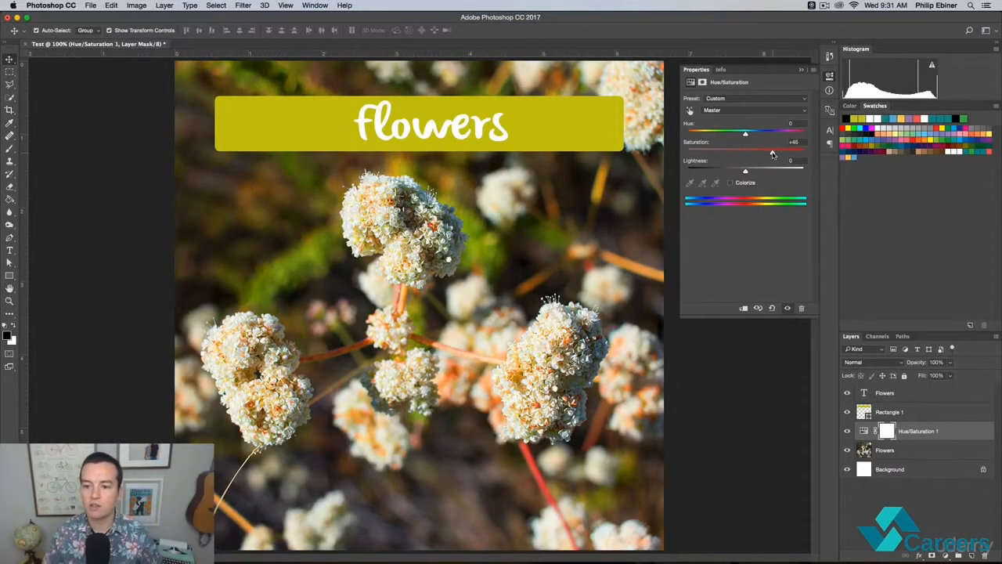
left_click(967, 439)
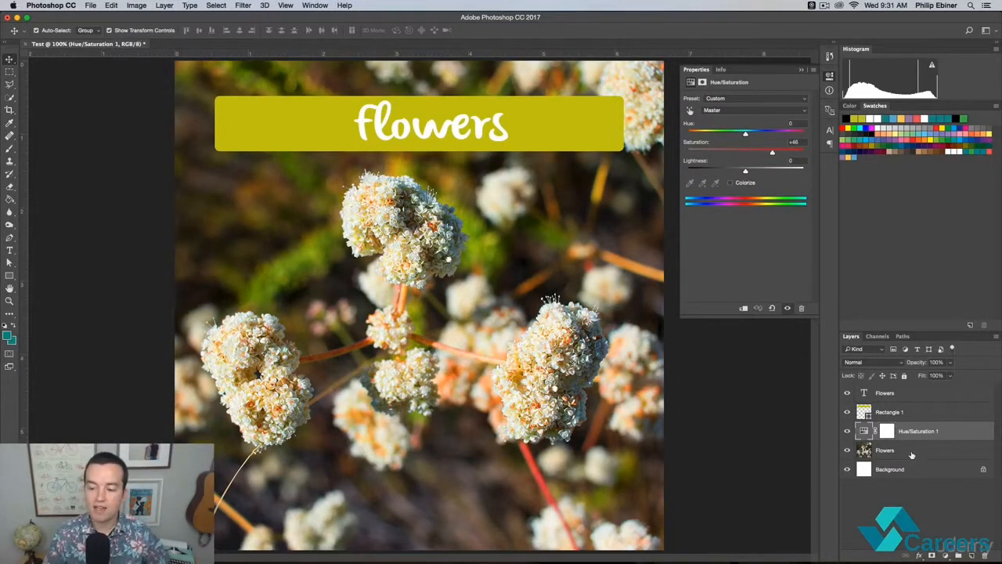
- Move the Hue/Saturation 1 layer above Rectangle 1 and back below it, and hide it with the Flowers photo layer selected
left_click_drag(948, 425, 943, 408)
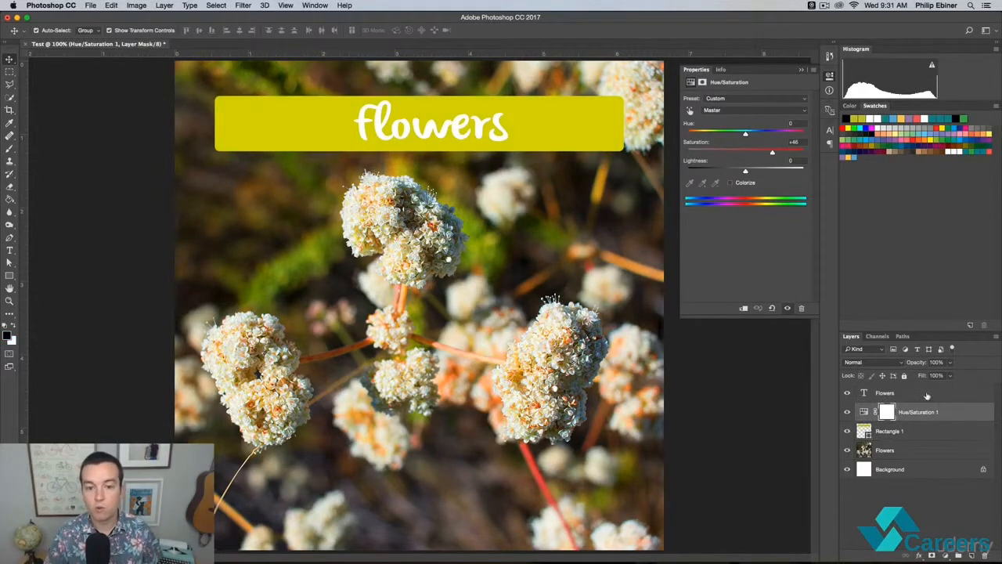
left_click_drag(952, 415, 944, 434)
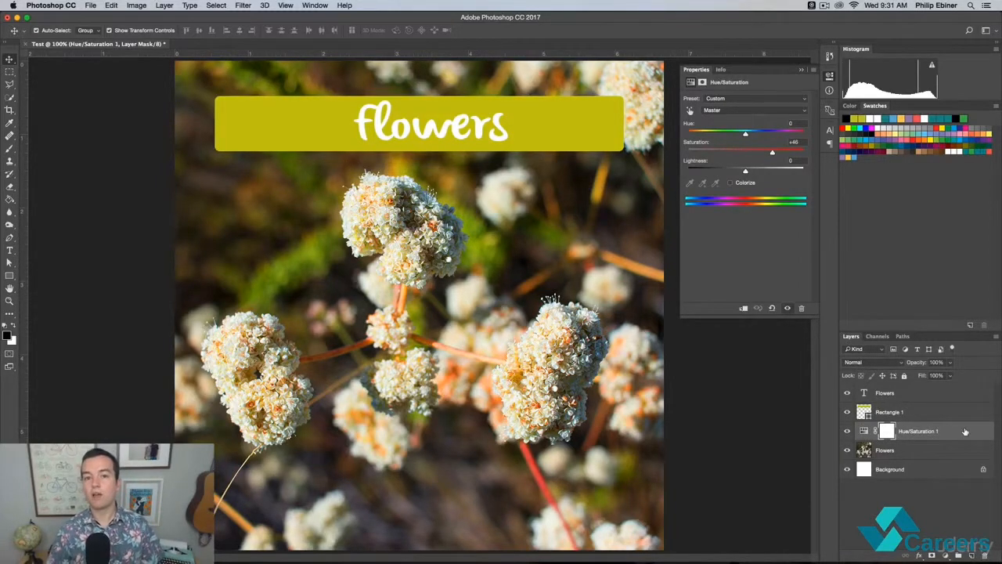
left_click(910, 451)
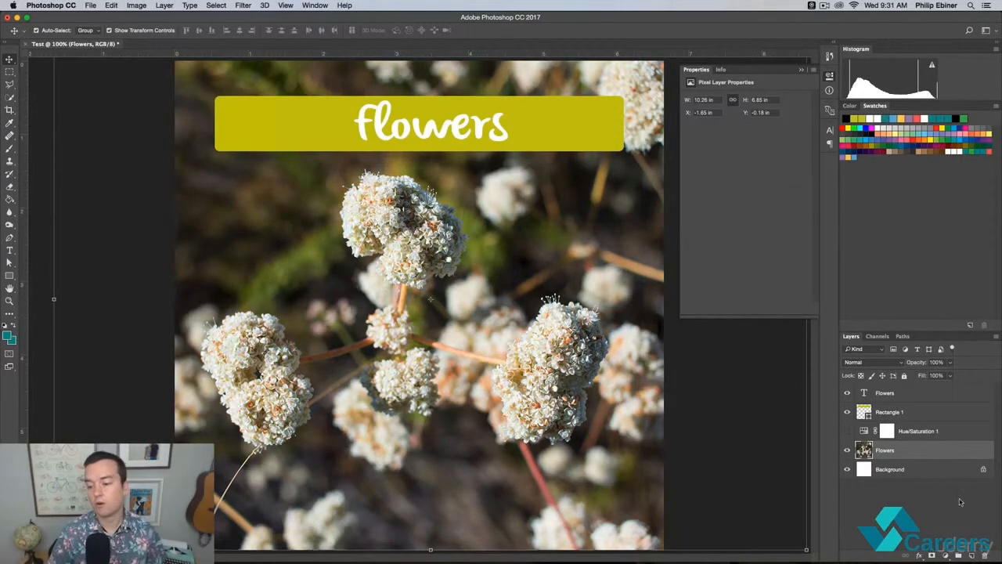
left_click(847, 432)
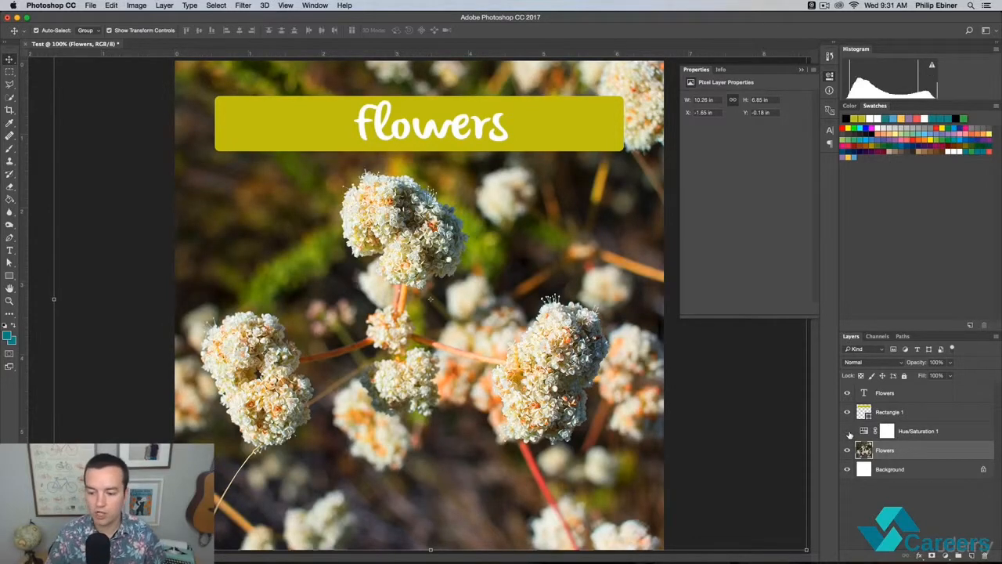
left_click(847, 431)
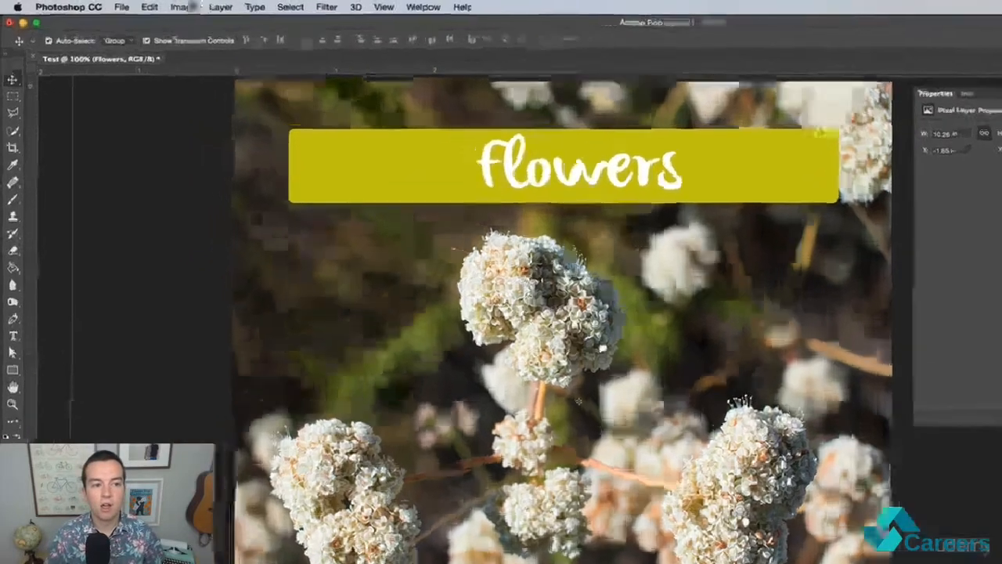
- Apply a direct Hue/Saturation adjustment with a saturation of -100 to the Flowers photo layer
left_click(141, 4)
mouse_move(155, 33)
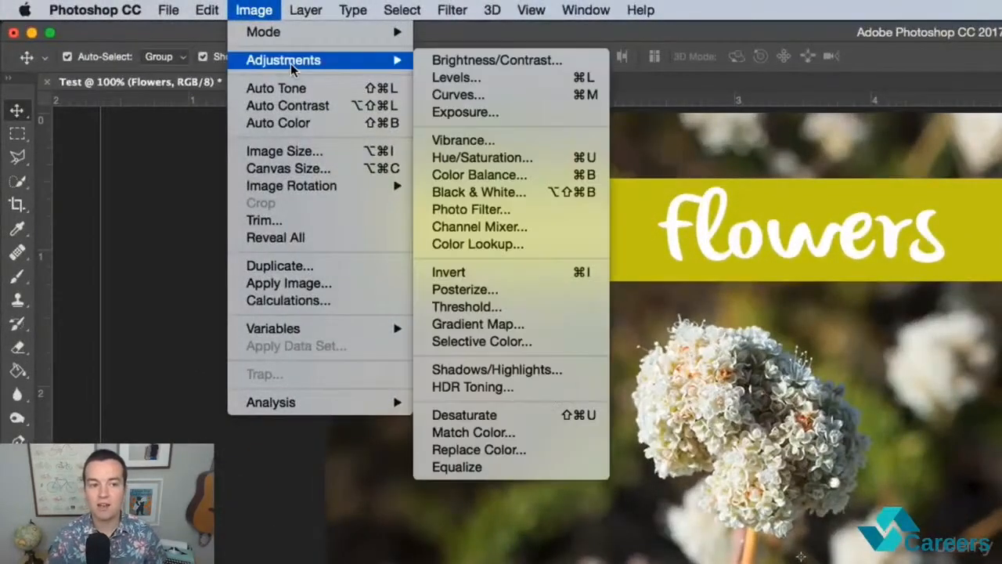
left_click(510, 158)
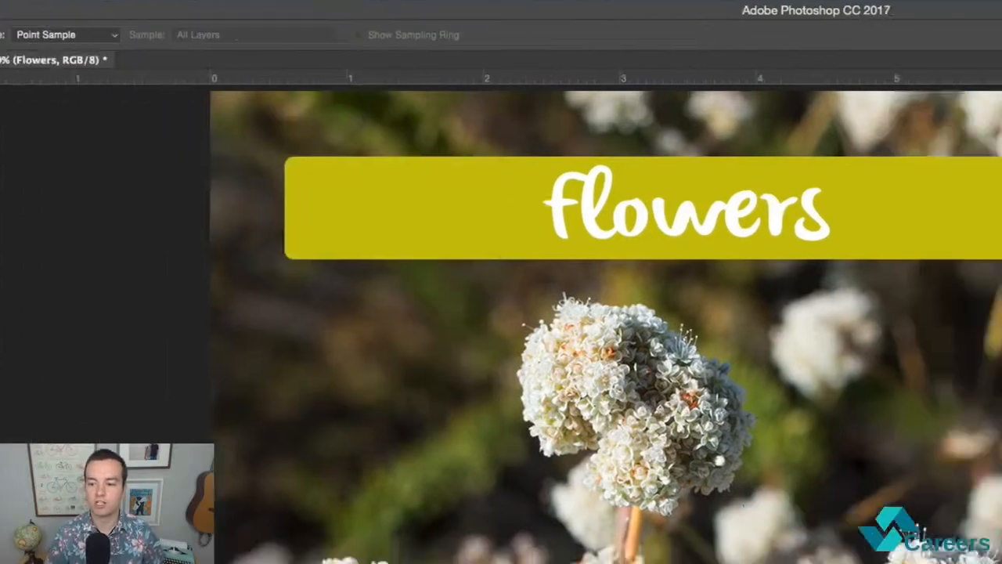
left_click_drag(629, 289, 519, 297)
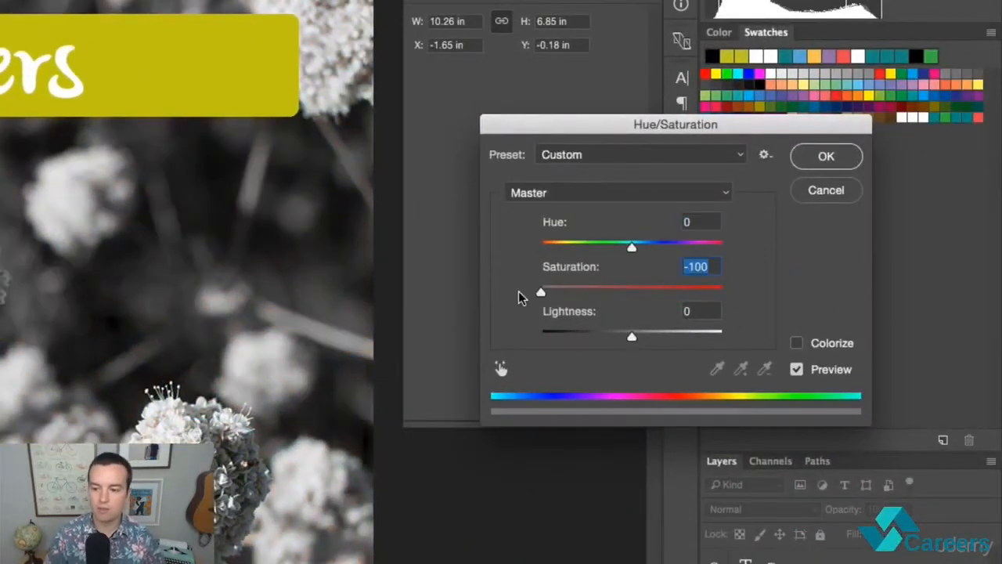
left_click(826, 156)
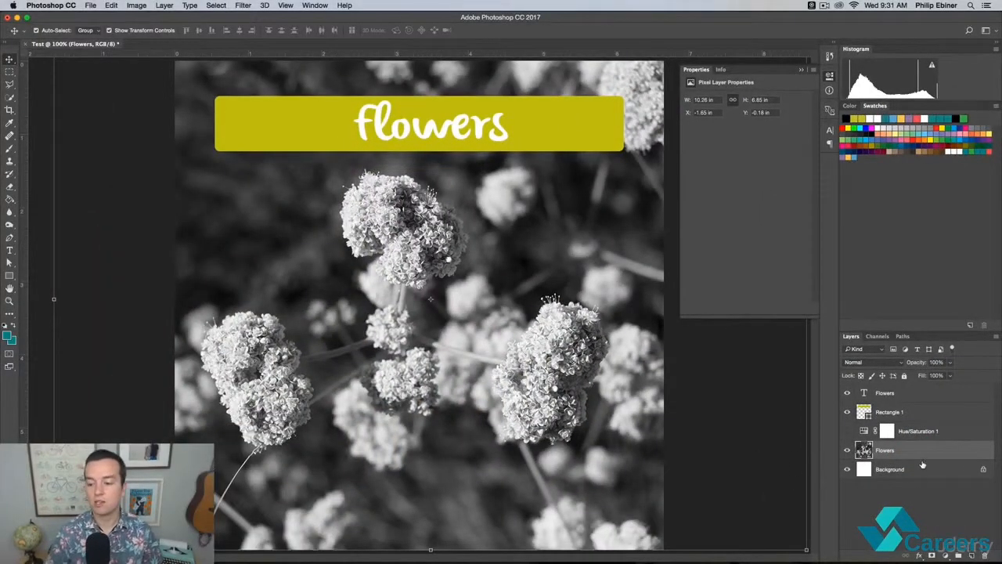
- Hide and show the Flowers photo layer, and undo and redo its desaturation for comparison
left_click(847, 451)
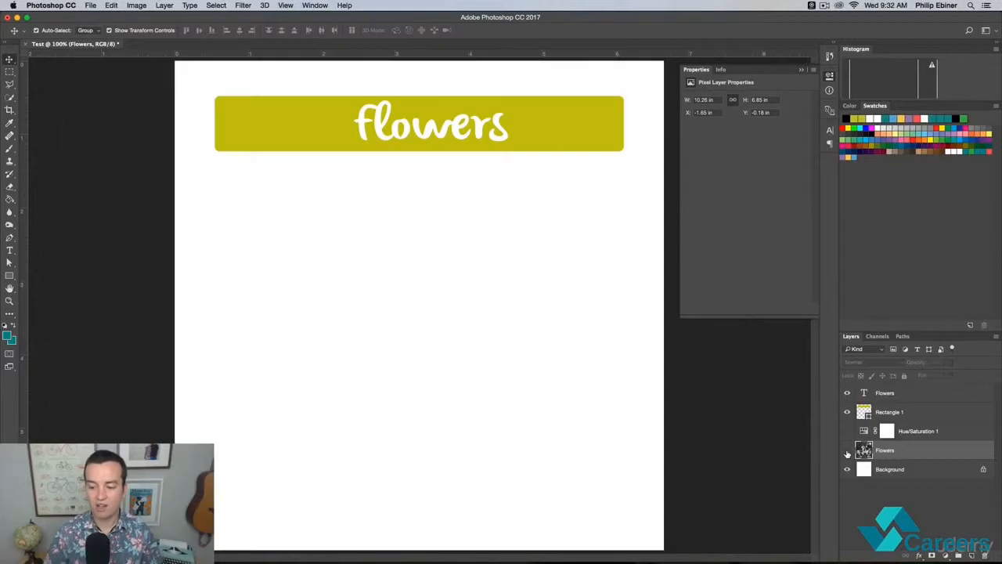
left_click(847, 450)
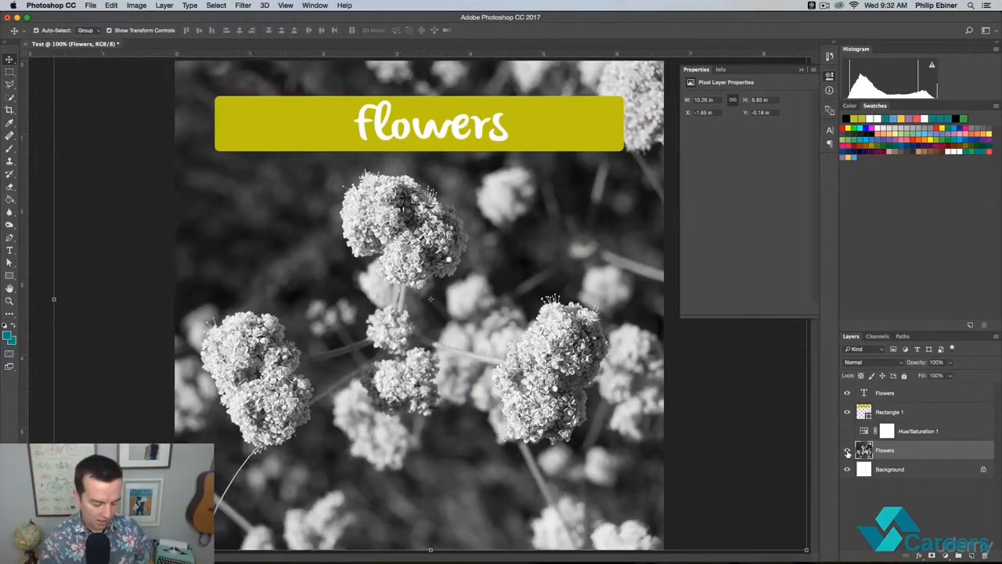
key("super")
key("super+z")
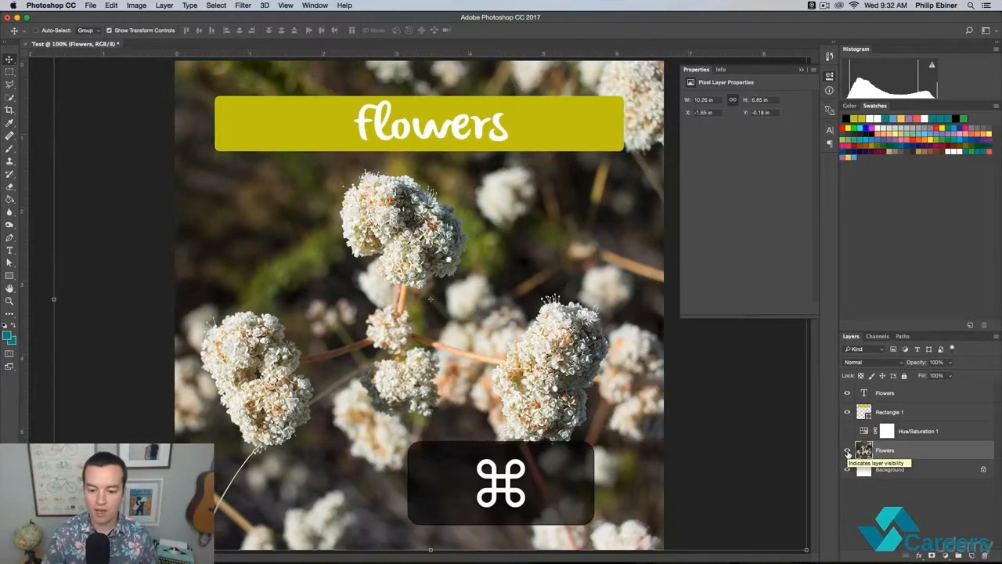
key("super+z")
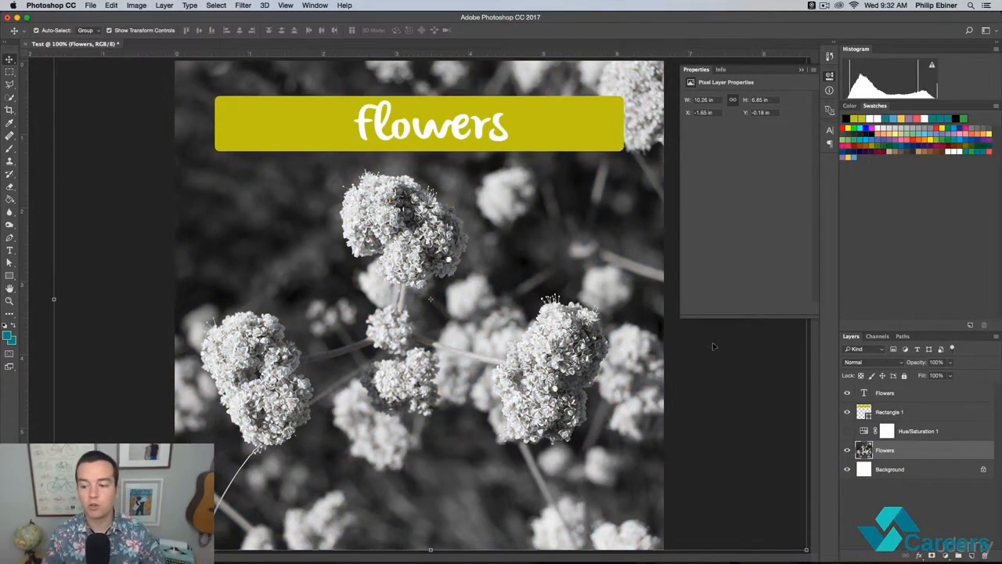
- Select the Rectangle 1 and Flowers text layers, move them together to the photo's lower edge, and deselect them
left_click(930, 414)
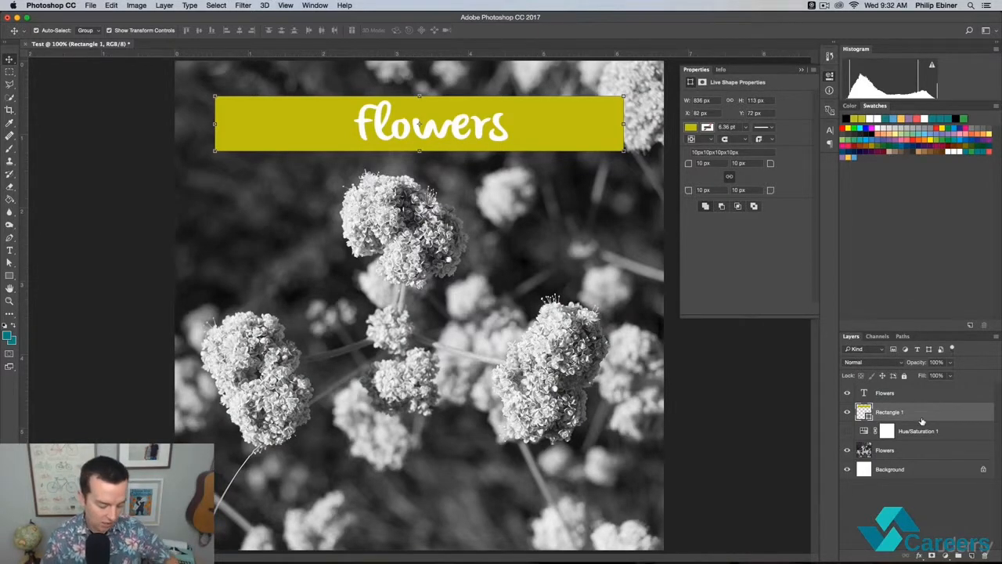
key("shift")
left_click(911, 396, "shift")
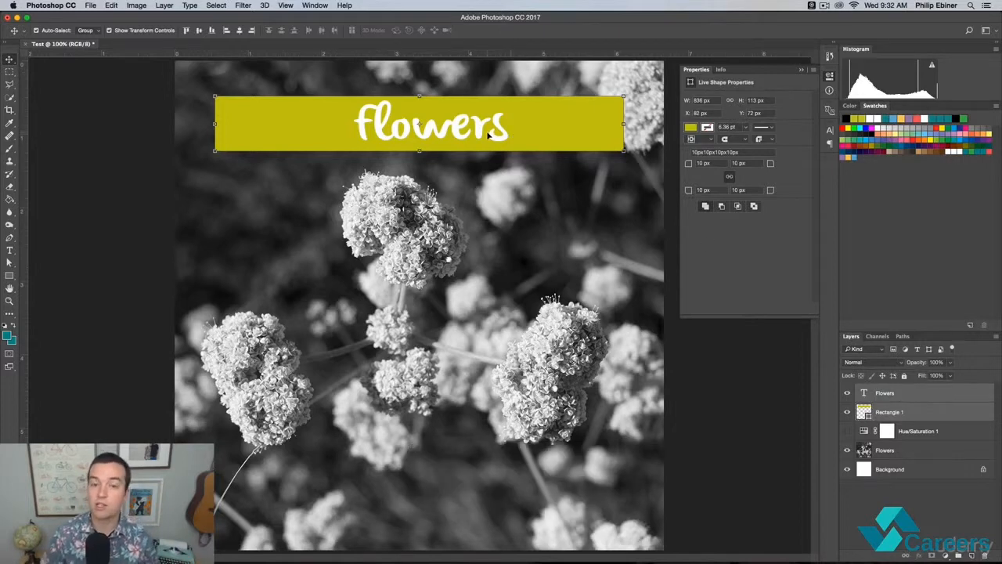
left_click_drag(488, 134, 496, 508)
key("Return")
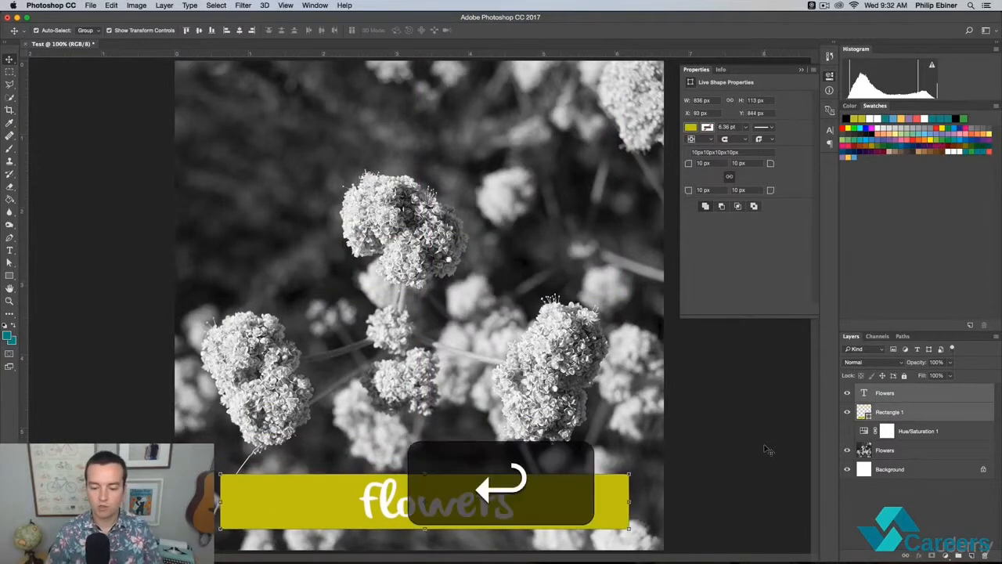
left_click(758, 440)
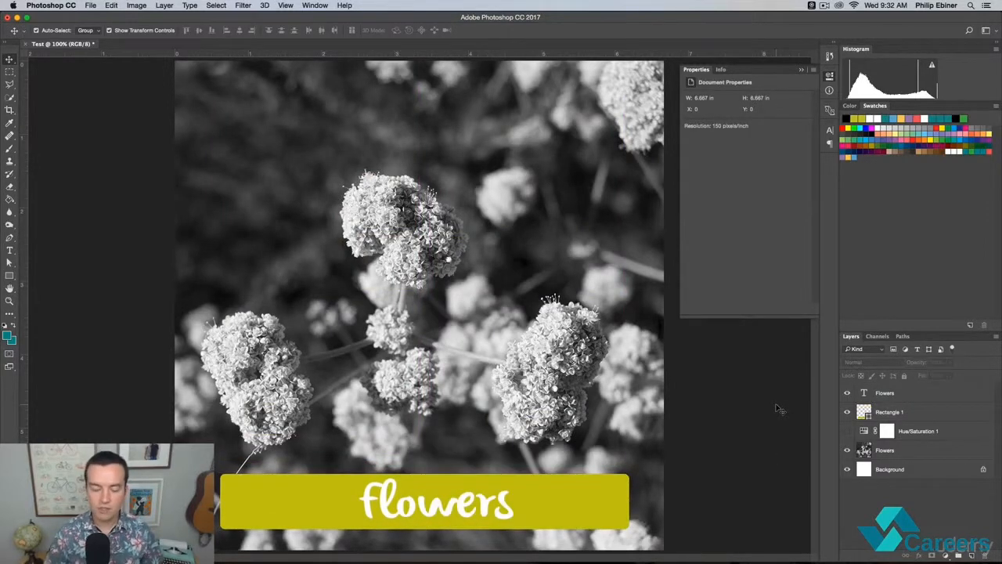
- Undo and redo the banner move, and revert the document history to the last Layer Order state before the direct Hue/Saturation edit
key("super+z")
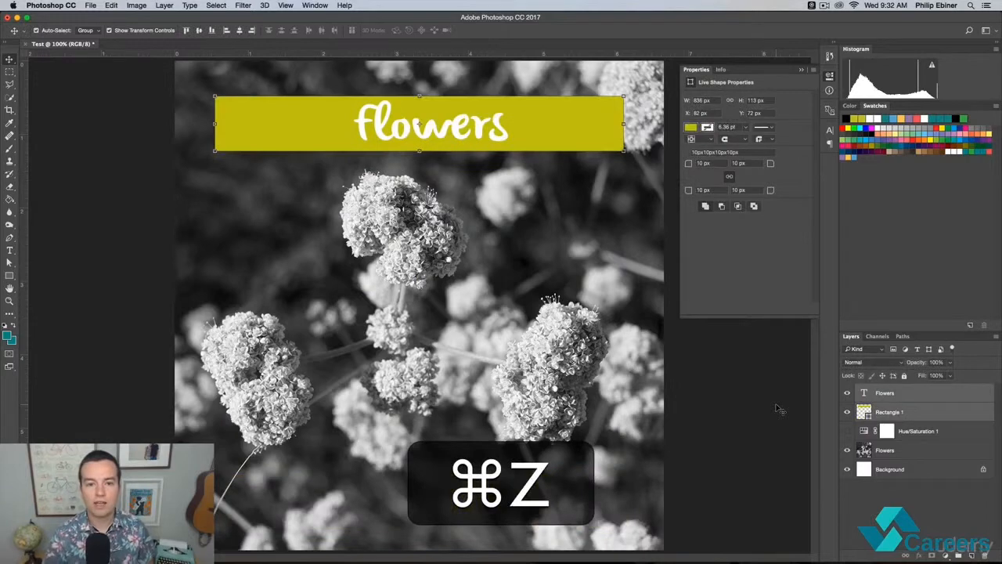
key("super")
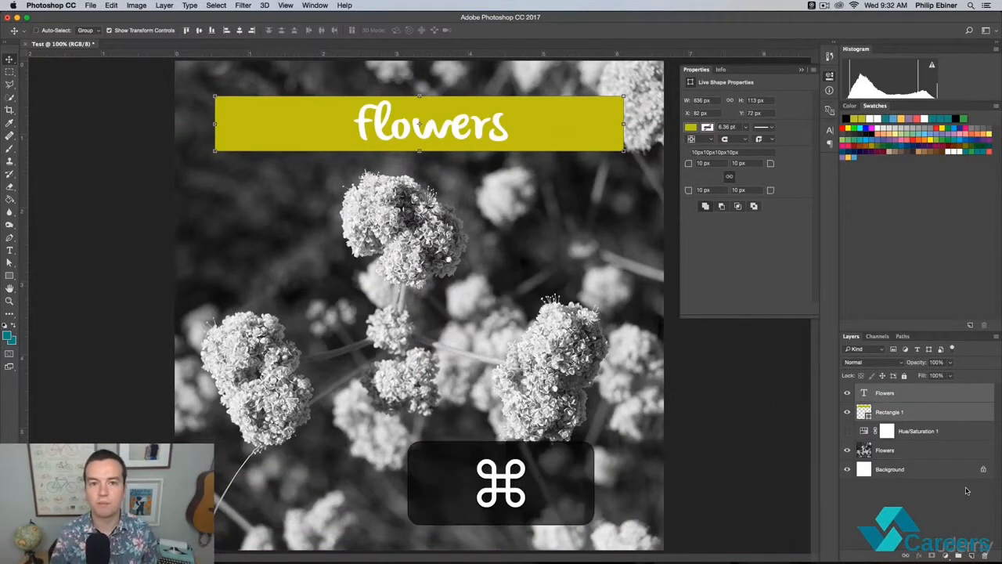
key("super+z")
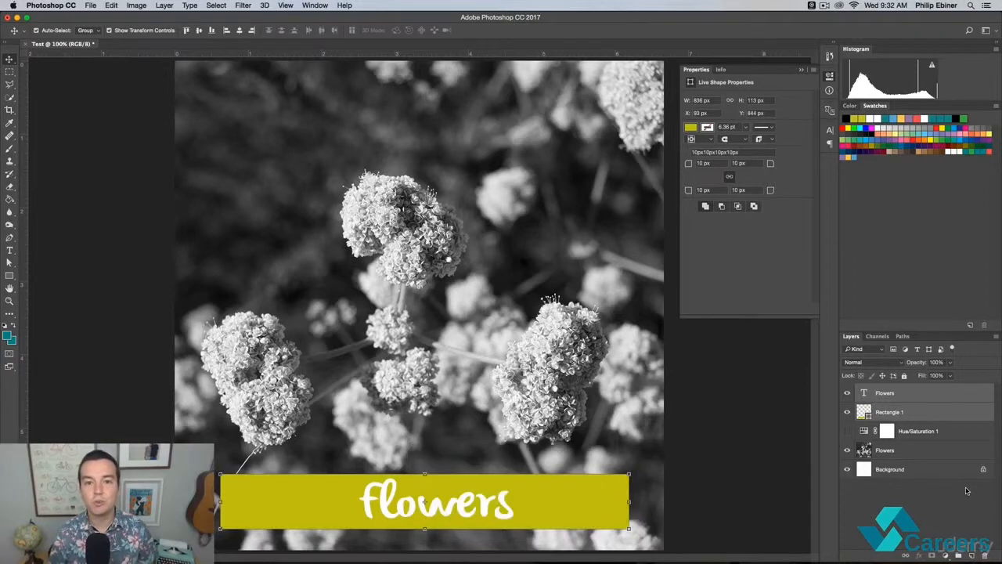
left_click(830, 57)
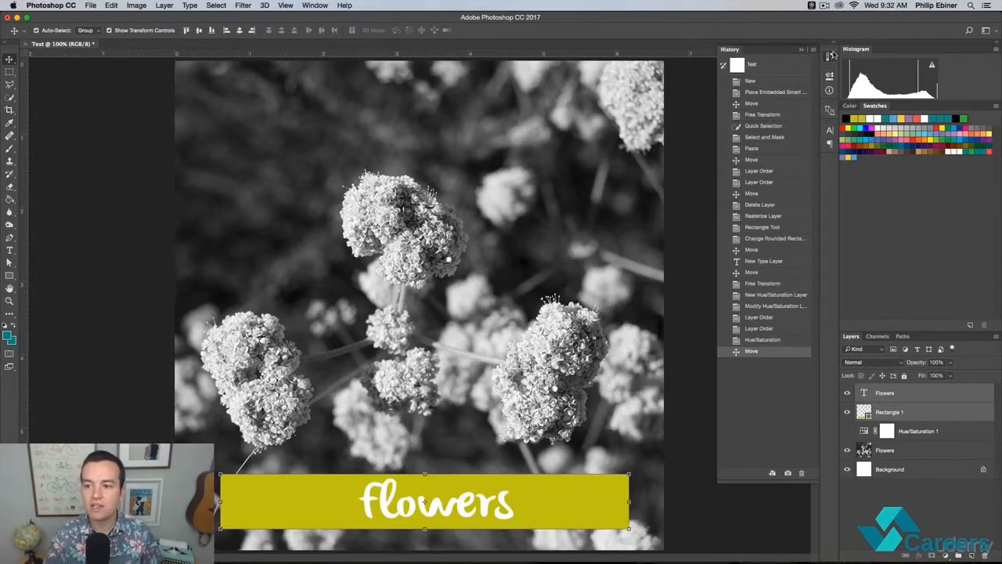
left_click(758, 341)
left_click(760, 329)
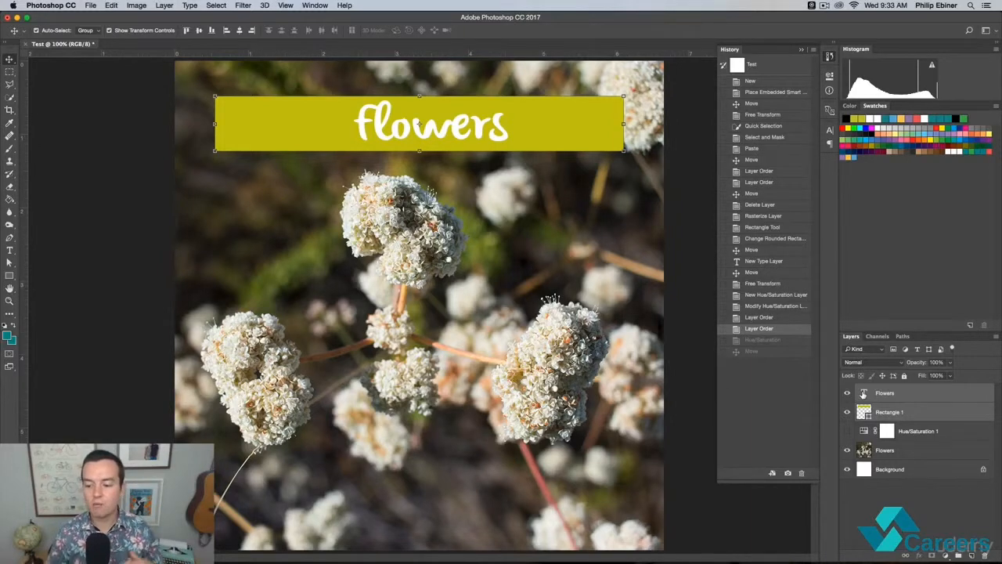
- Select the Flowers photo layer, toggle the Hue/Saturation 1 layer to compare and leave it visible, and close the history
left_click(908, 449)
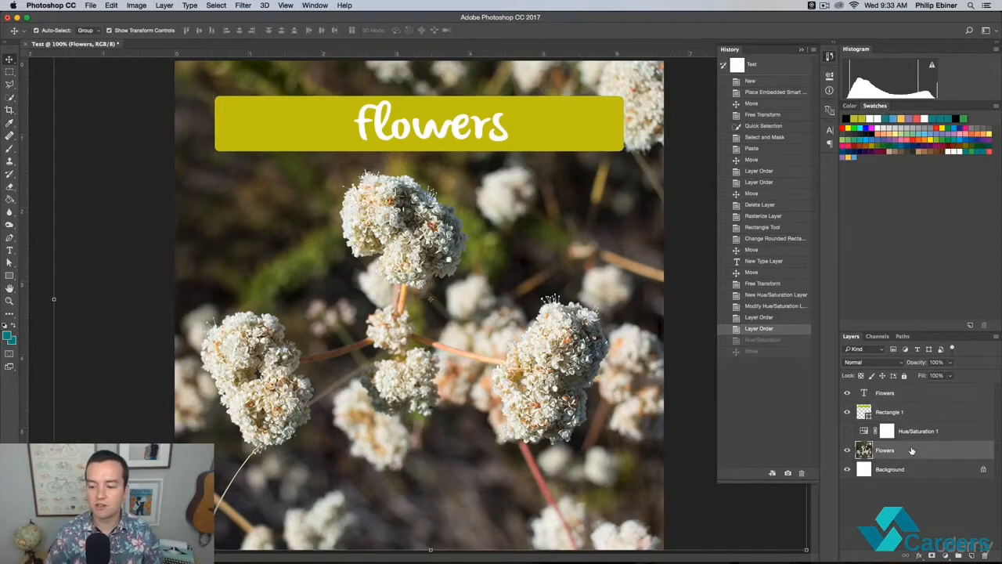
left_click(847, 431)
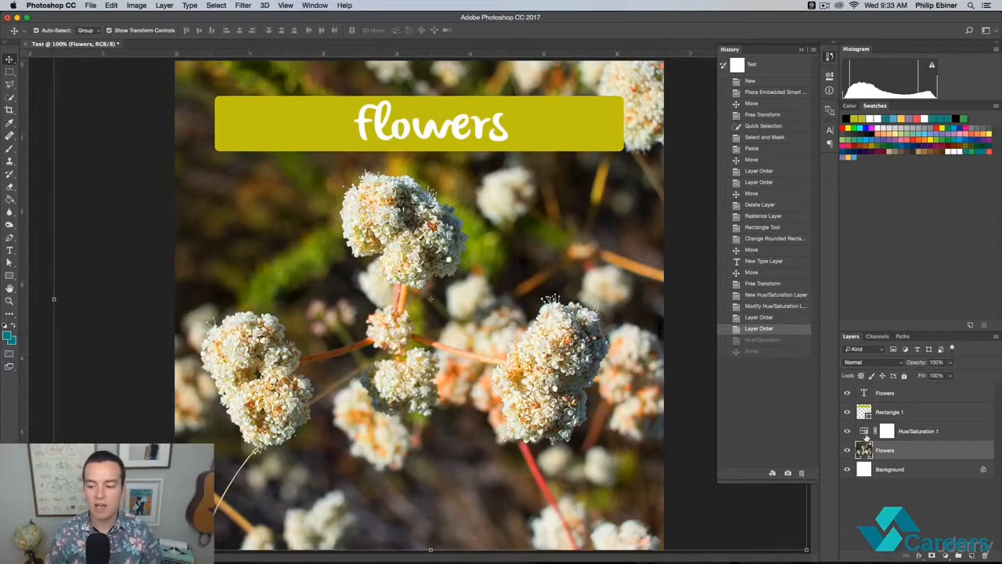
left_click(848, 431)
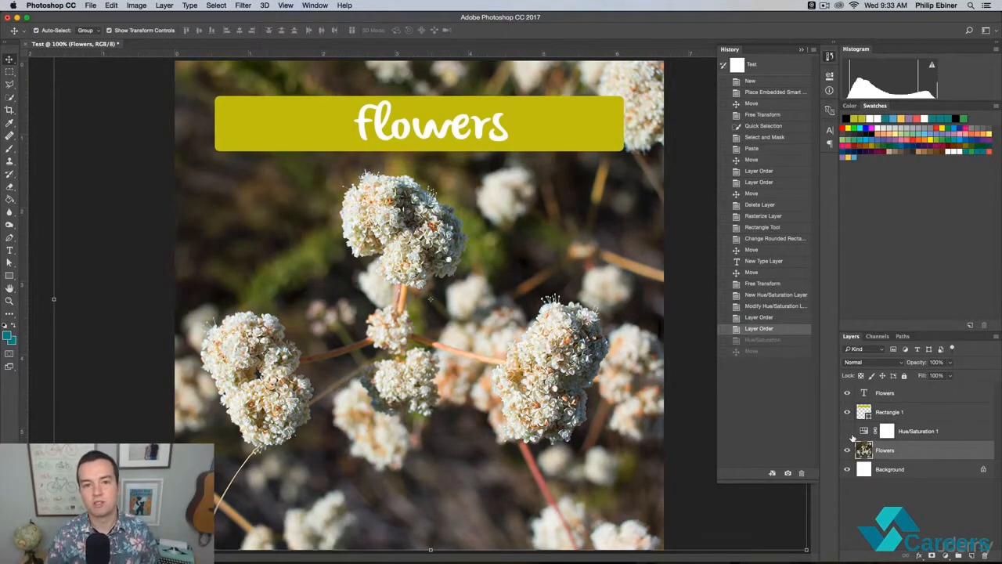
left_click(848, 432)
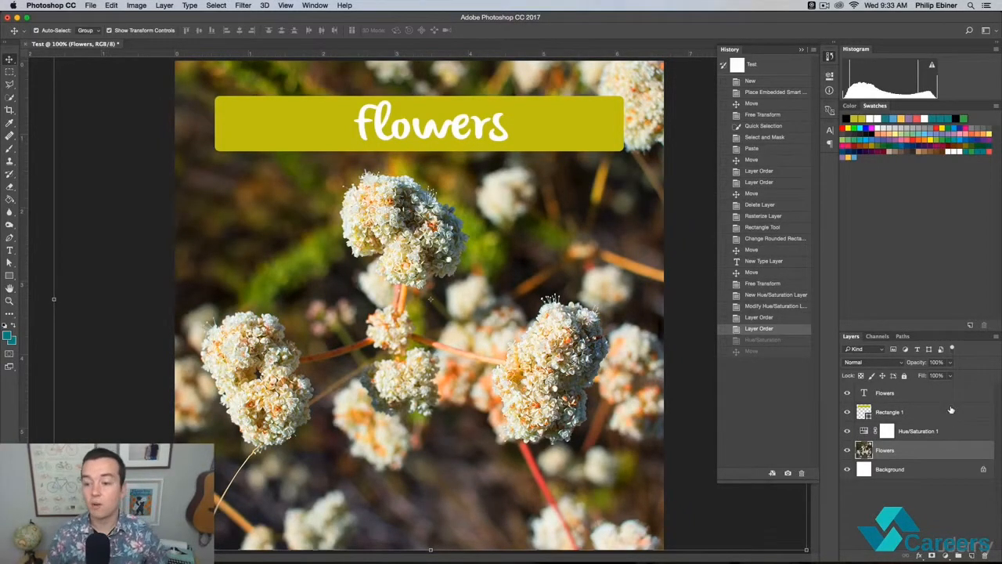
left_click(830, 57)
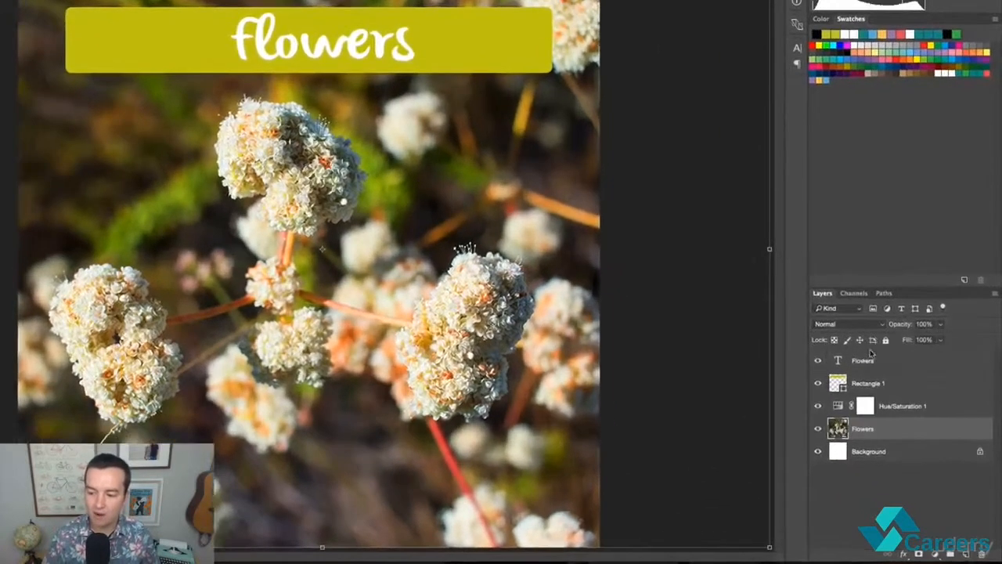
- Select the Rectangle 1 layer, try an opacity of 50% on it, and restore the opacity to 100%
left_click(918, 411)
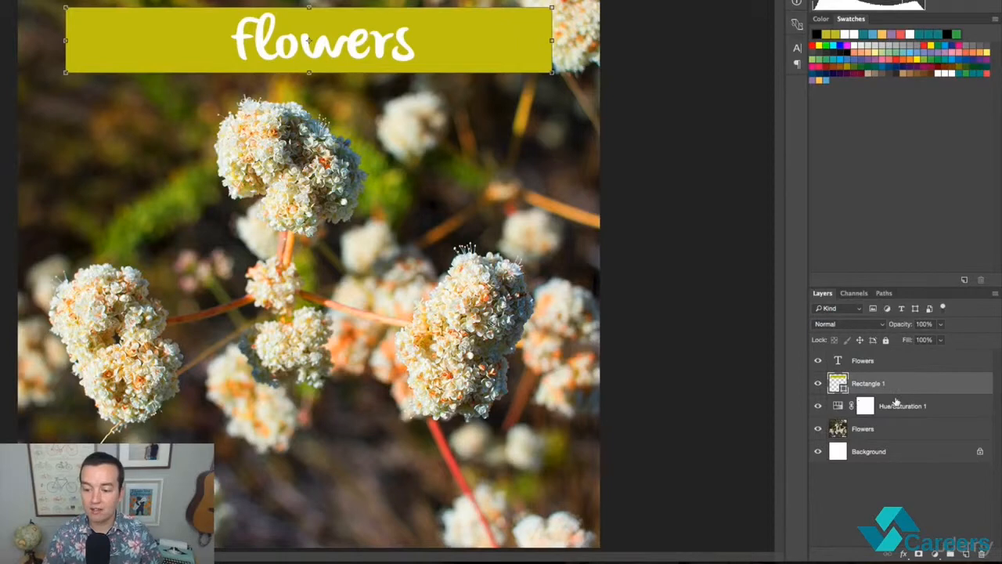
left_click_drag(905, 328, 999, 339)
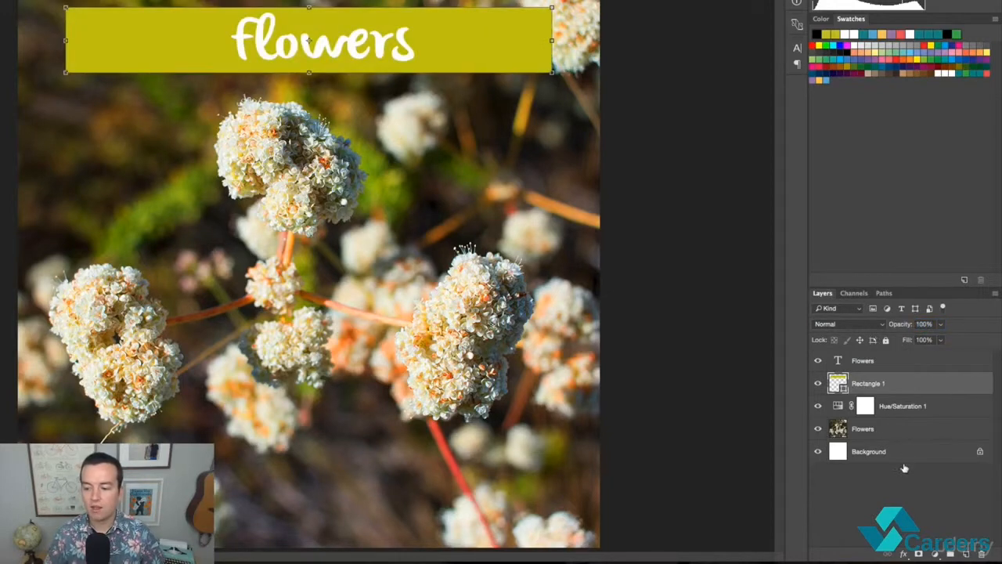
left_click(924, 324)
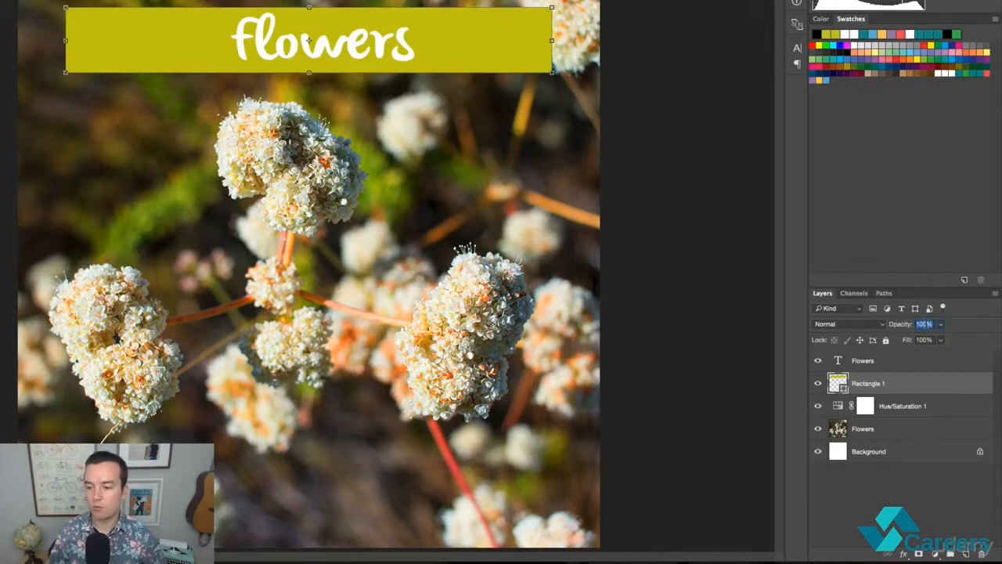
type("50")
key("Return")
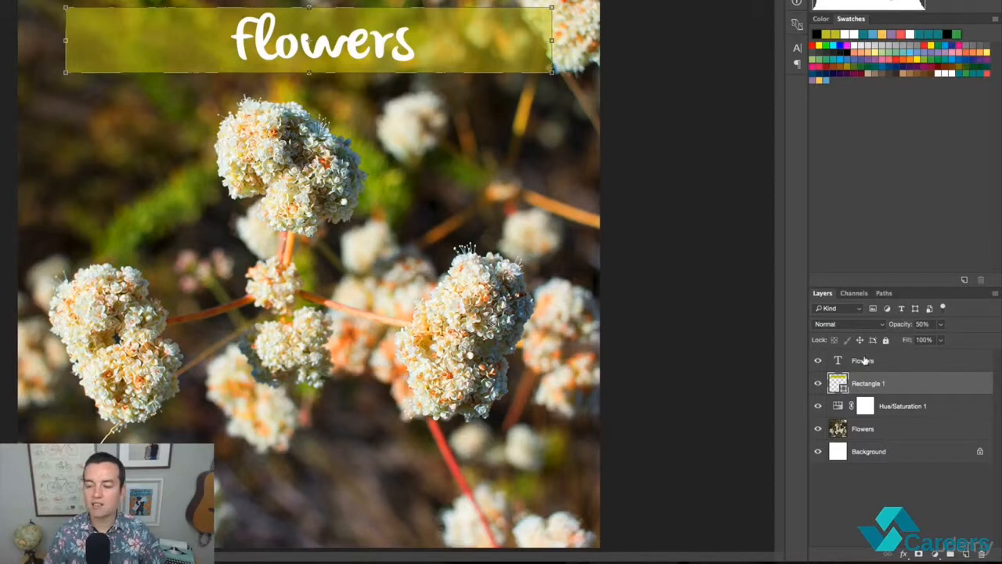
left_click_drag(901, 330, 953, 328)
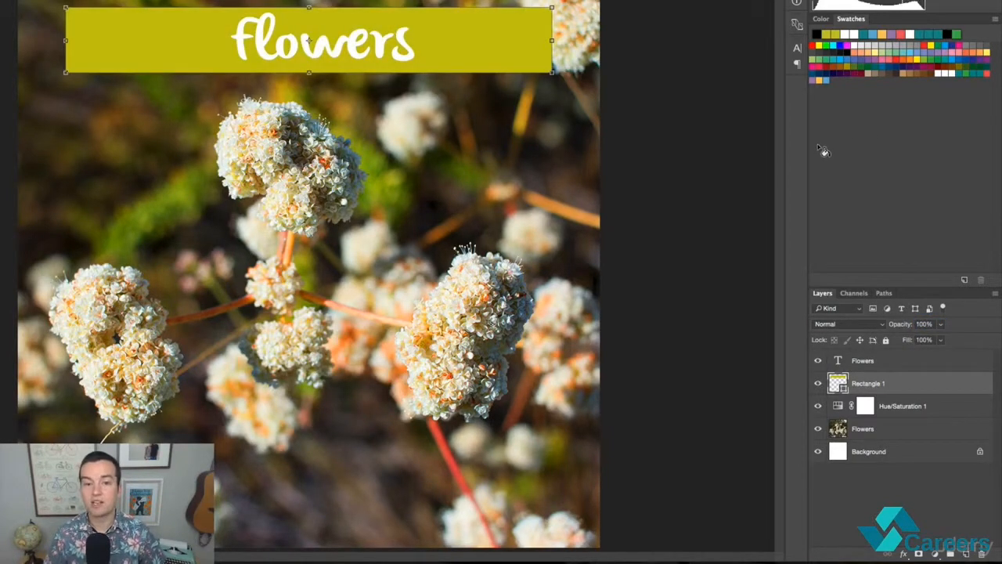
- Try the Overlay and Vivid Light blending modes on the Rectangle 1 layer
left_click(877, 324)
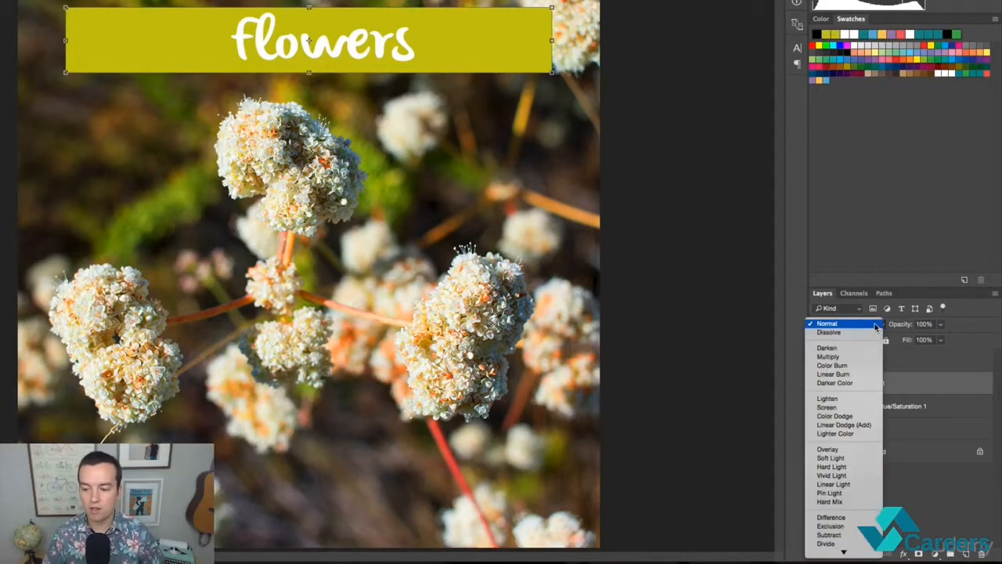
left_click(877, 325)
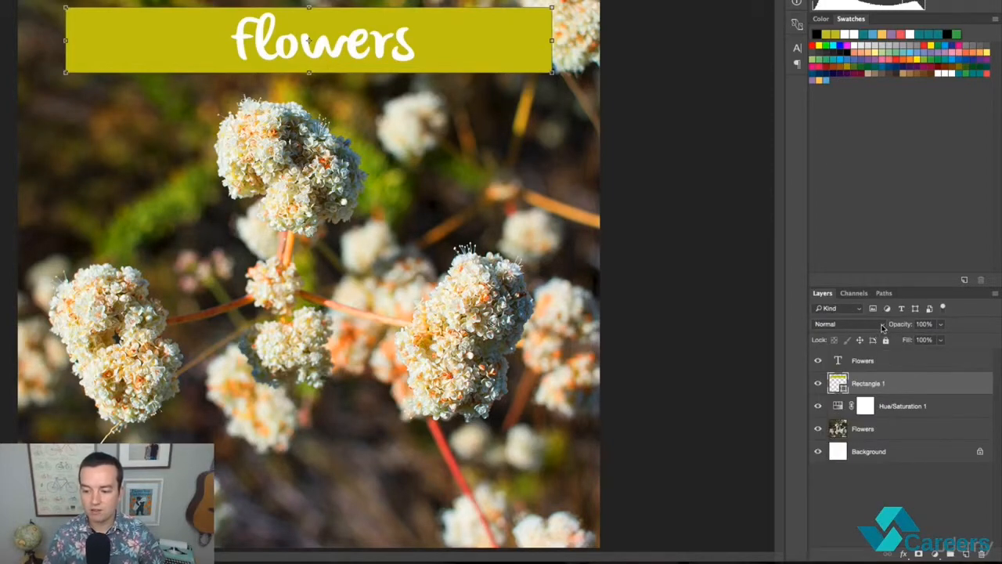
left_click(883, 327)
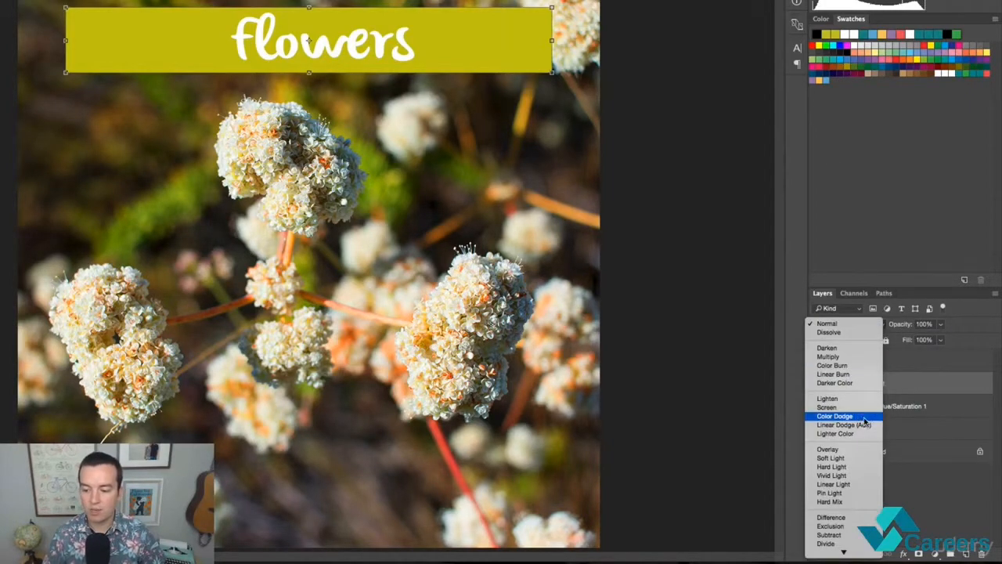
left_click(845, 450)
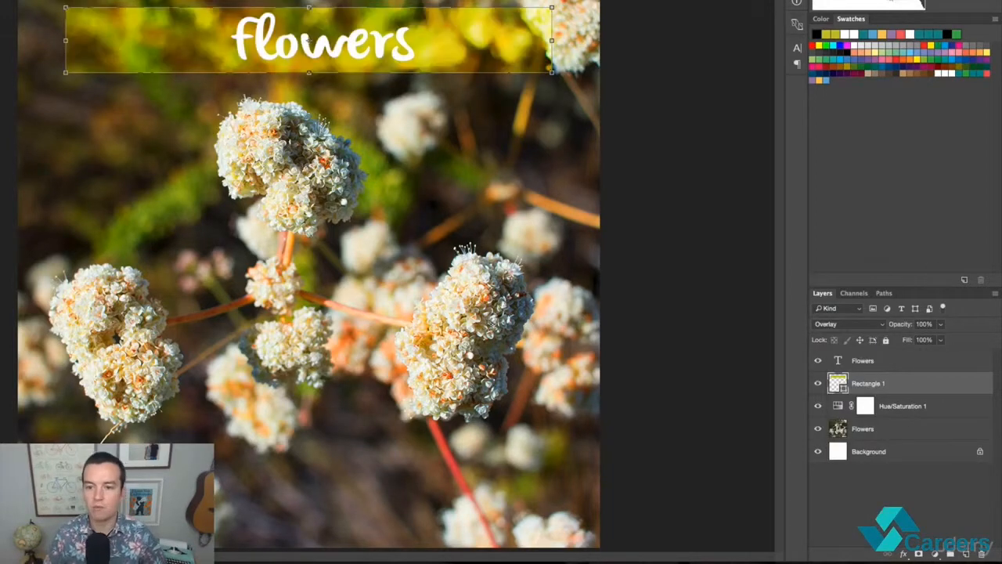
left_click(883, 326)
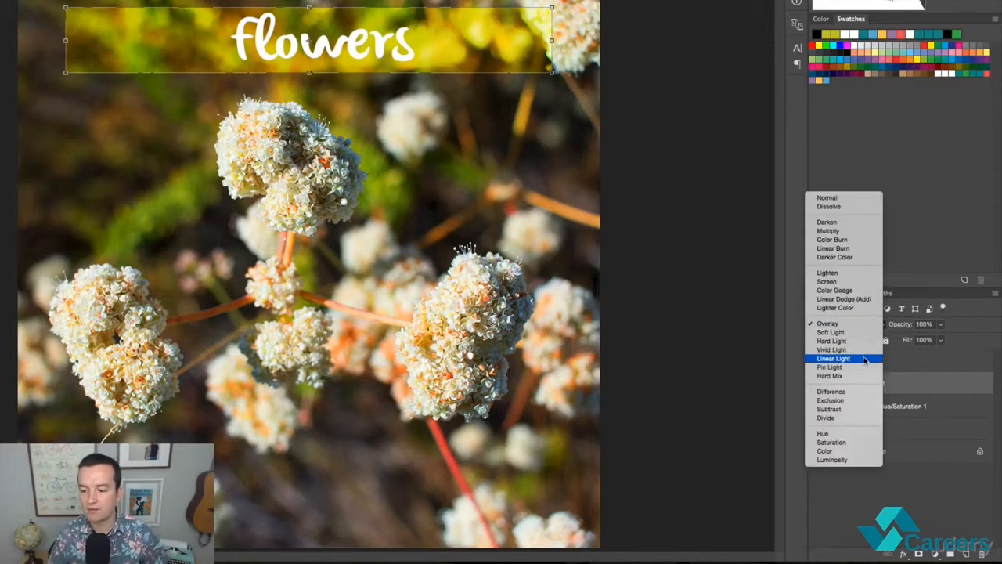
left_click(861, 353)
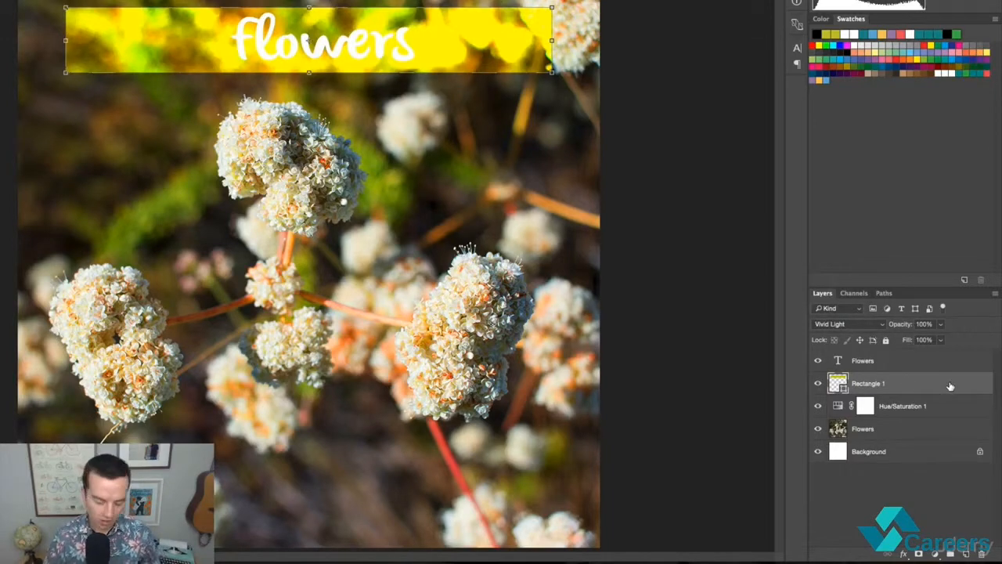
- Cycle the Rectangle 1 layer through the other blending modes, back and forth, and settle on Linear Burn
key("shift+equal")
key("shift+equal")
key("shift+equal")
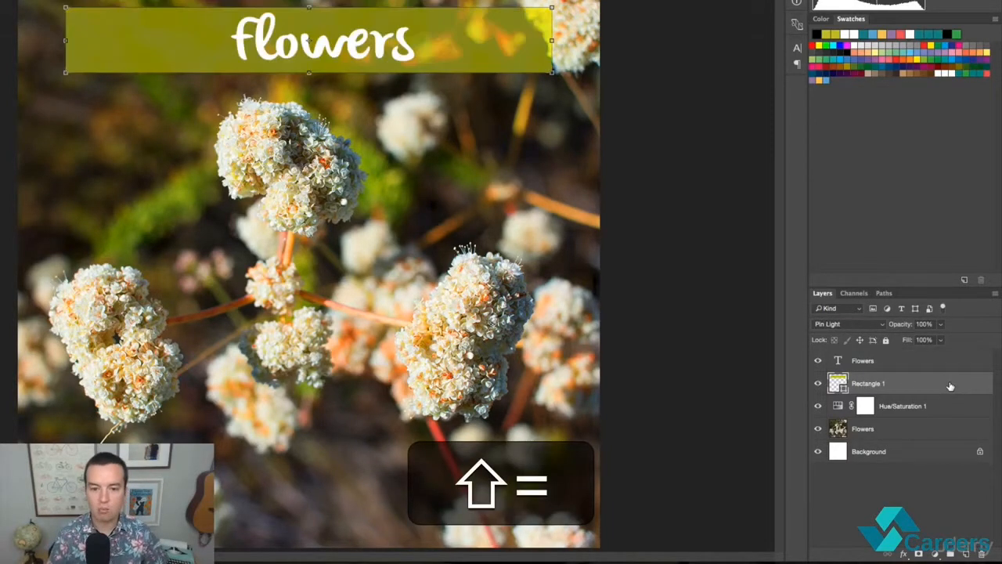
key("shift+equal")
key("shift+equal")
key("shift+minus")
key("shift+minus")
key("shift+minus")
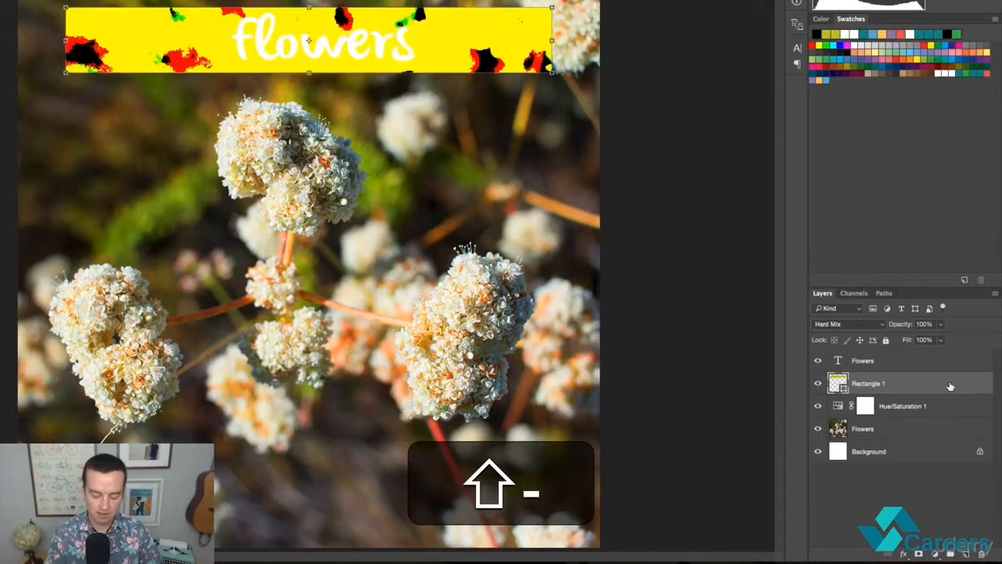
key("shift+equal")
key("shift+equal")
key("shift+equal")
key("shift+equal")
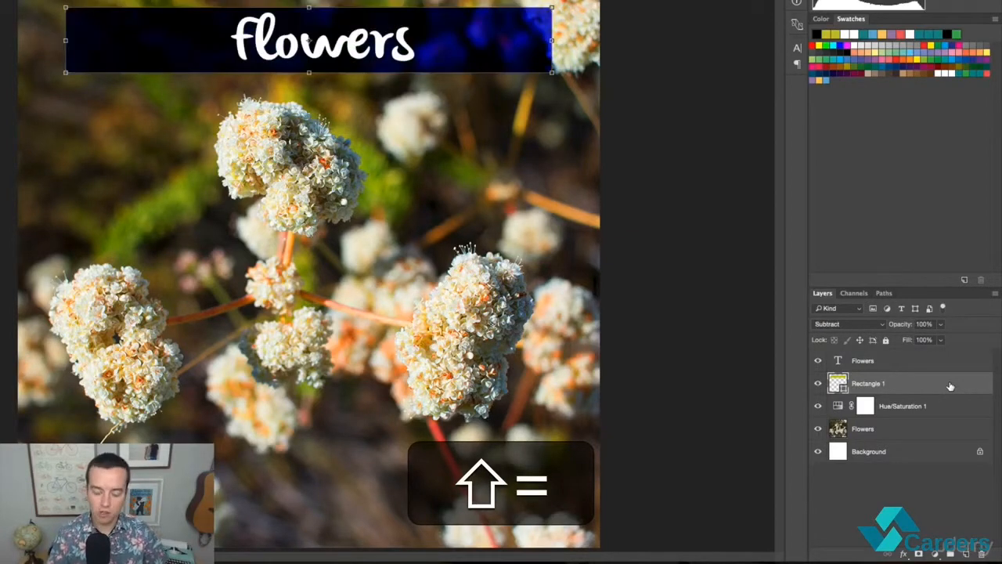
key("shift+equal")
key("shift+equal")
key("shift+equal")
key("shift+equal")
key("shift+equal")
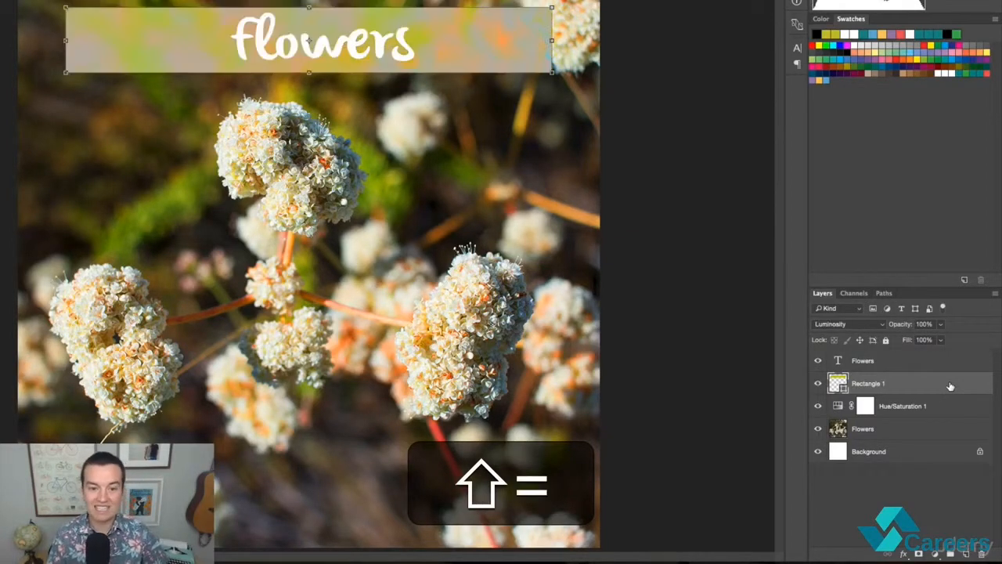
key("shift+equal")
key("shift+equal")
key("shift+equal")
key("shift+equal")
key("shift+equal")
key("shift+equal")
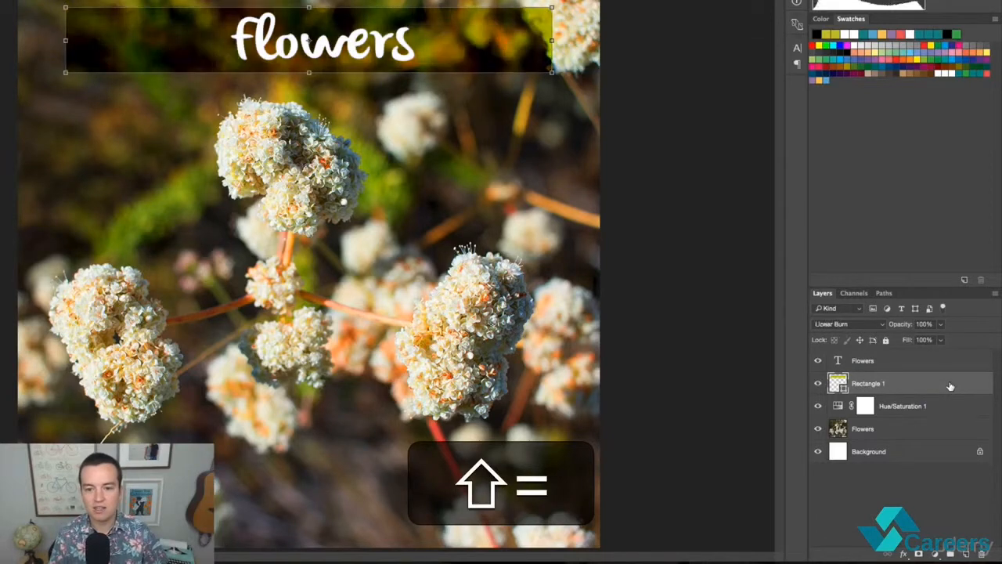
- Enlarge Rectangle 1 to about 144% width and 177% height across the photo's upper edge, reposition the Flowers text inside it, and deselect
left_click_drag(551, 7, 656, 0)
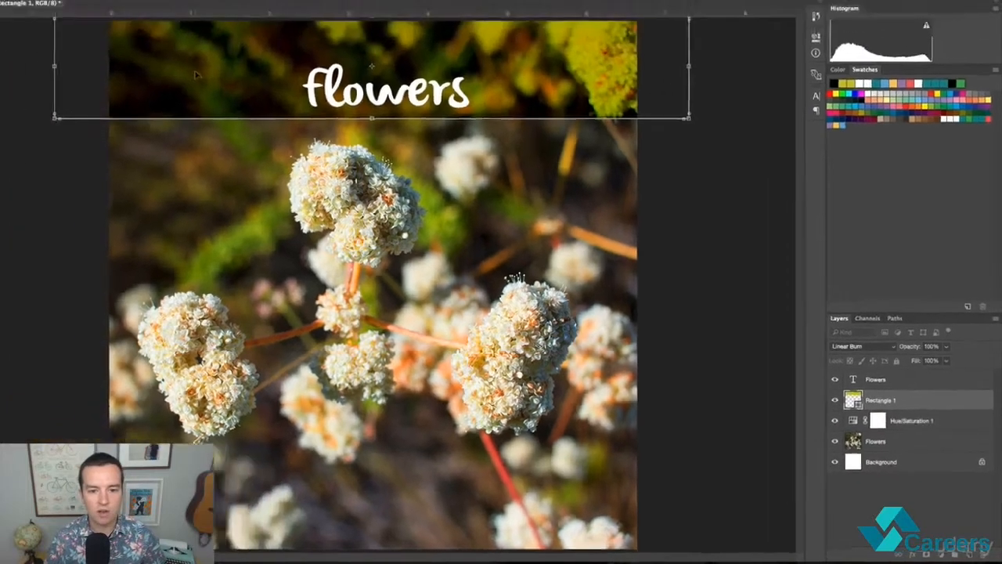
left_click_drag(195, 74, 215, 50)
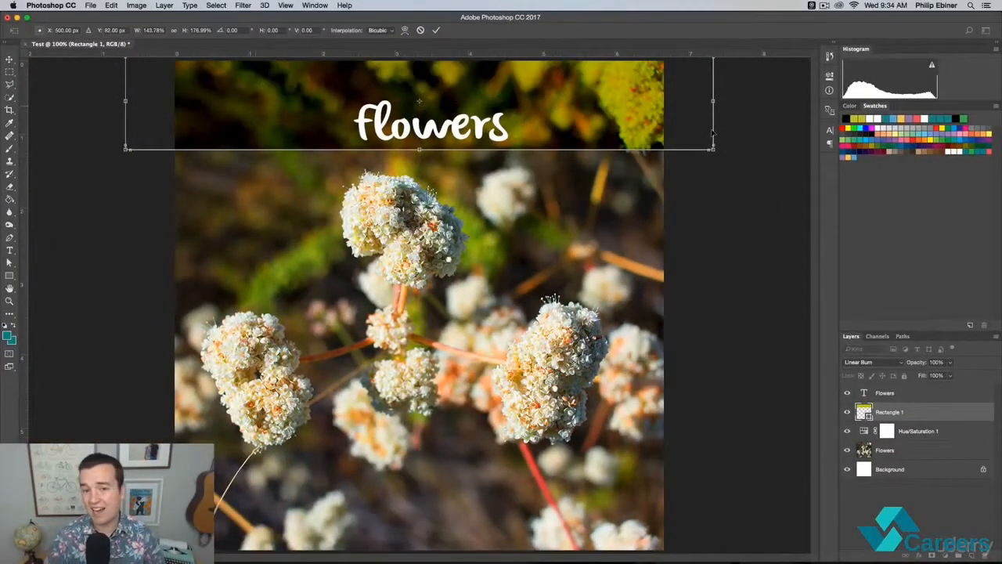
key("Return")
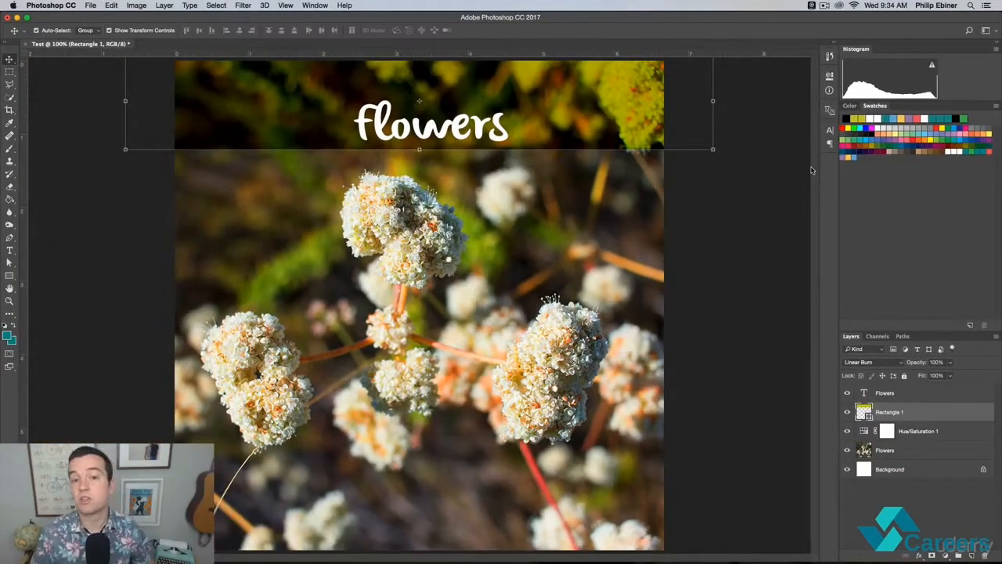
left_click_drag(460, 129, 449, 108)
left_click(753, 221)
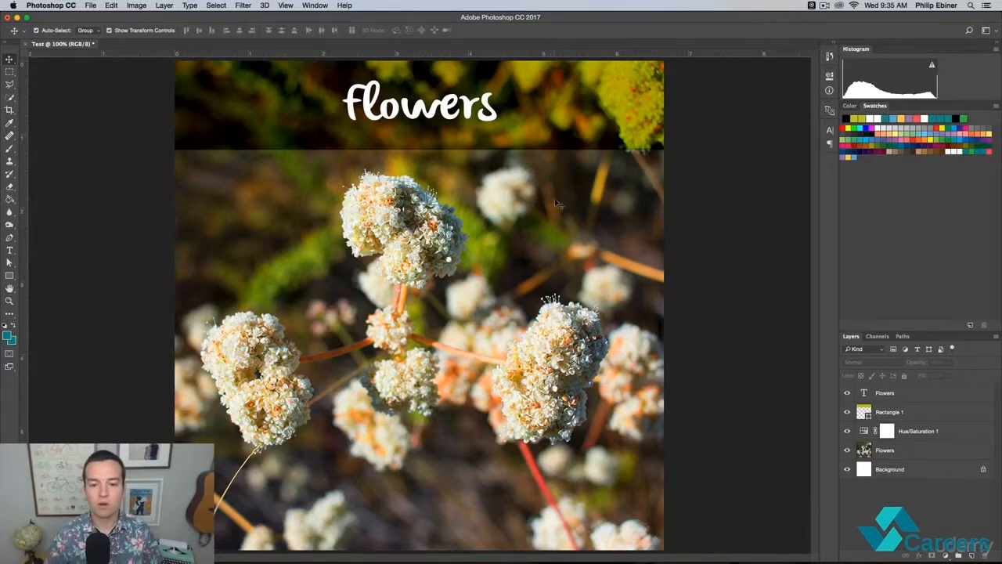
- Switch to Finder, open Flowers.jpg from the Desktop folder in Photoshop, and unlock and relock its only layer
key("super+Tab")
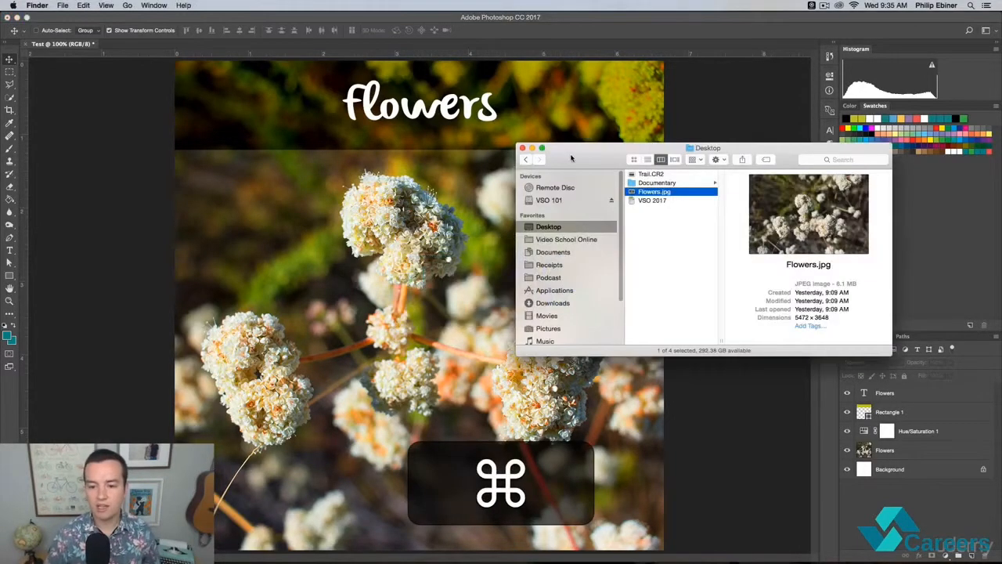
left_click_drag(571, 158, 540, 129)
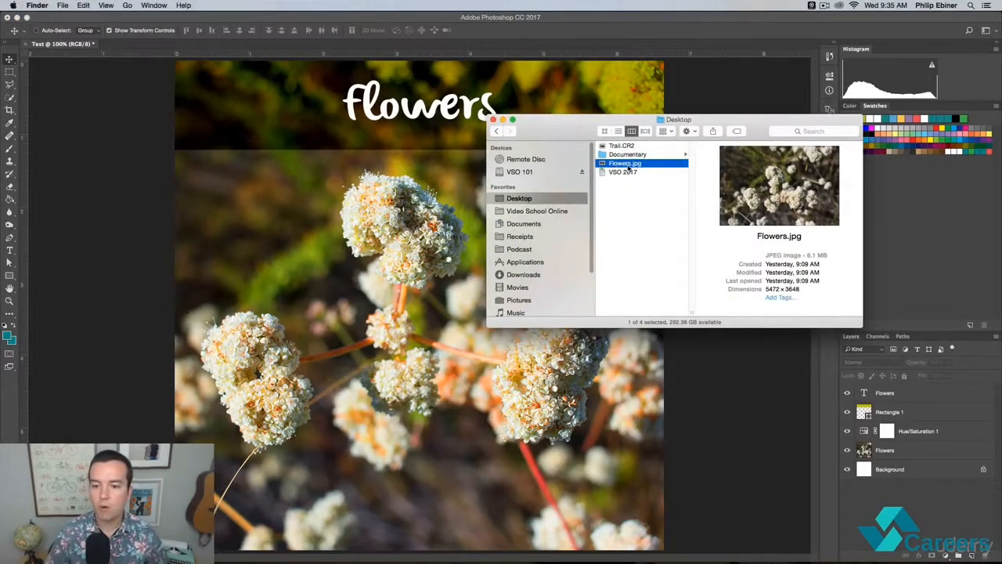
left_click_drag(627, 166, 400, 555)
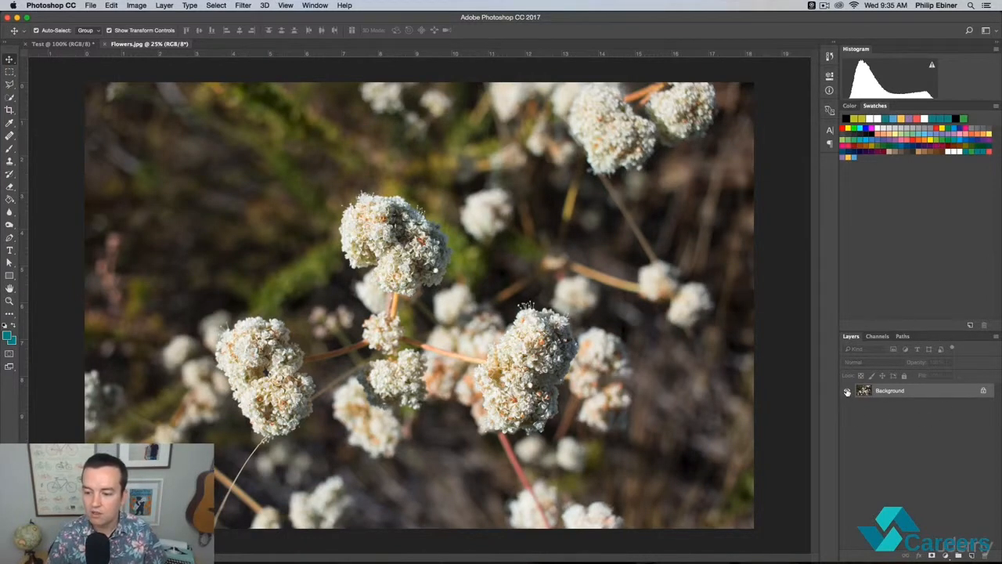
left_click(984, 392)
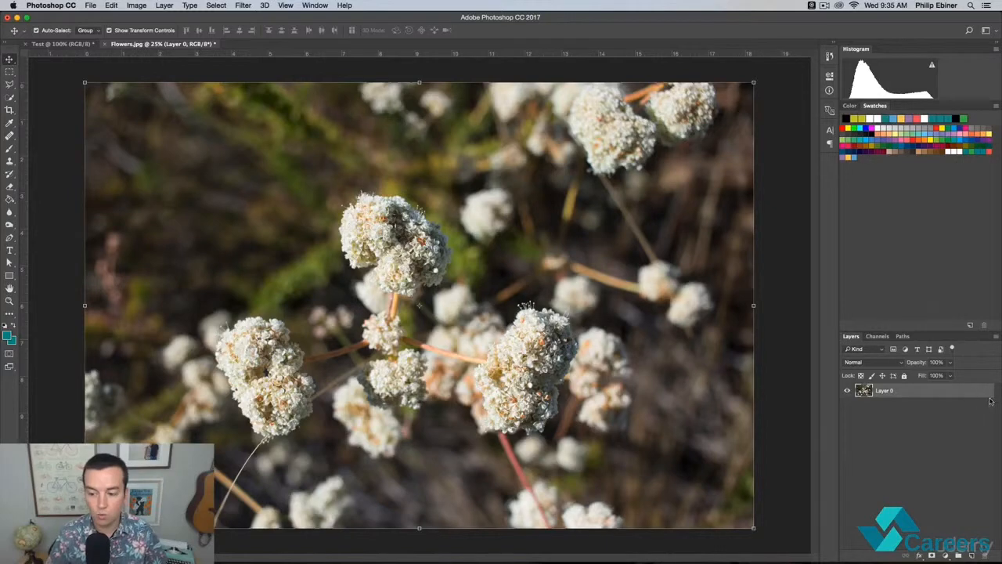
left_click(903, 376)
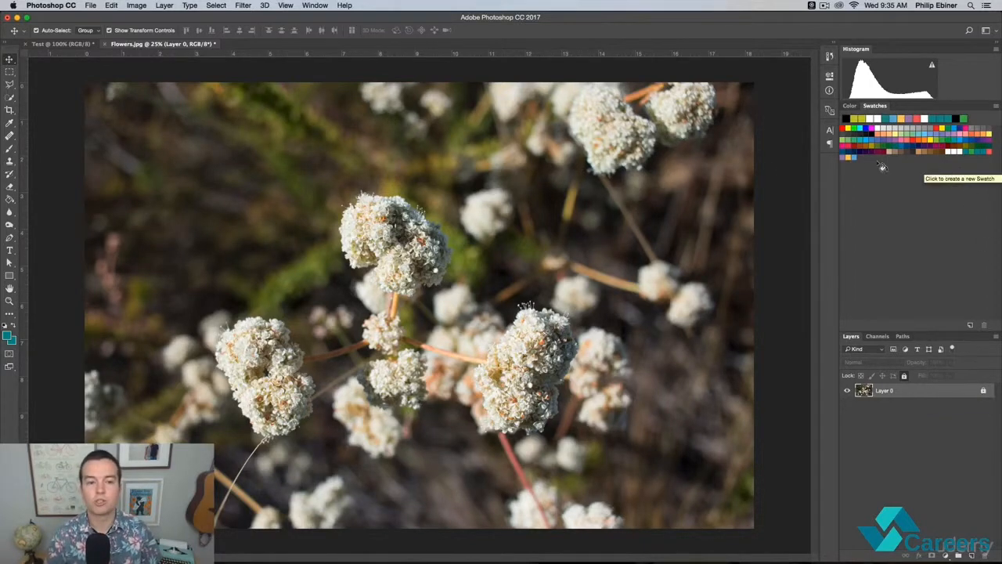
- Switch to Finder and open the Trail.CR2 raw photo from the Desktop folder in Photoshop's Camera Raw
key("super+Tab")
left_click(513, 267)
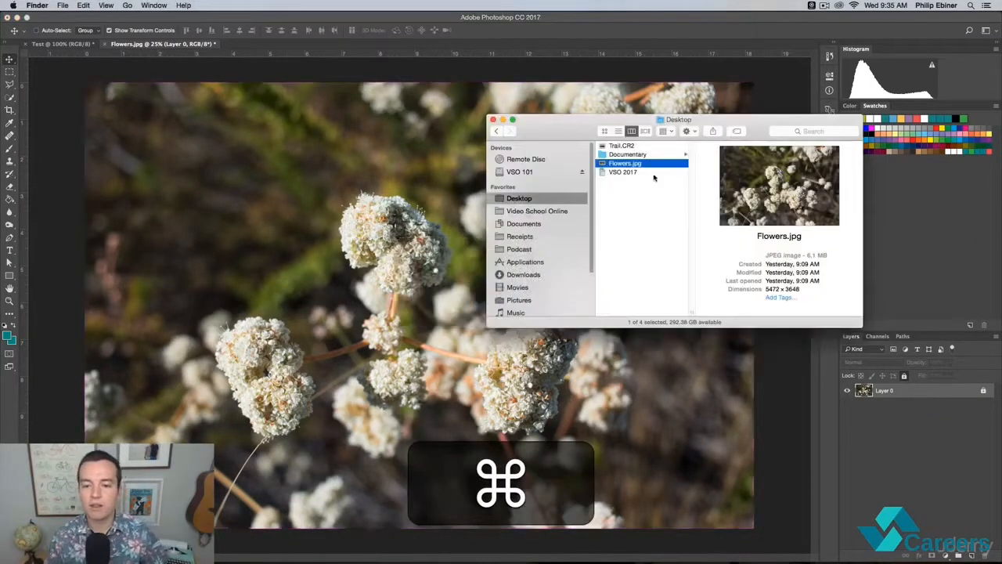
left_click(623, 145)
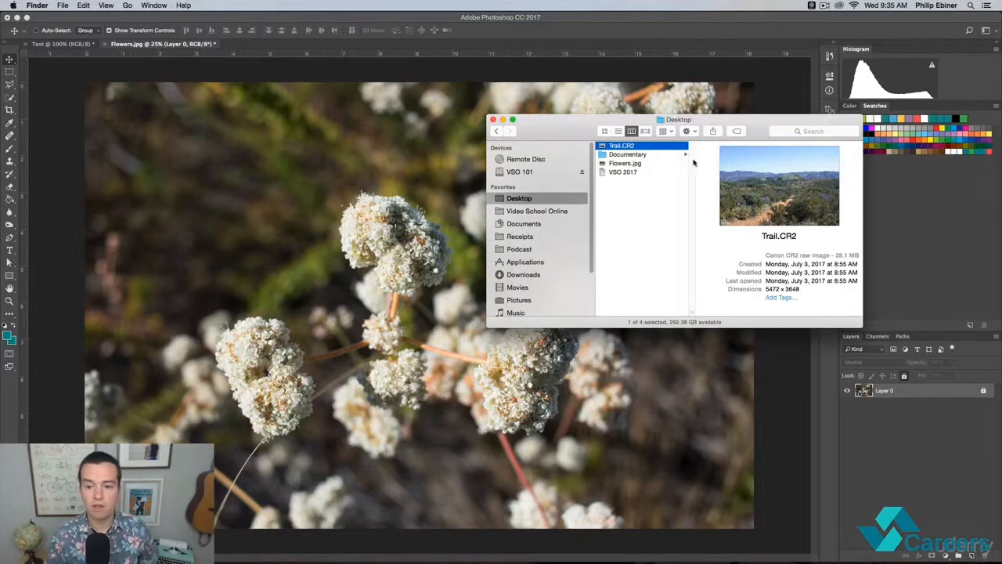
left_click_drag(630, 149, 399, 552)
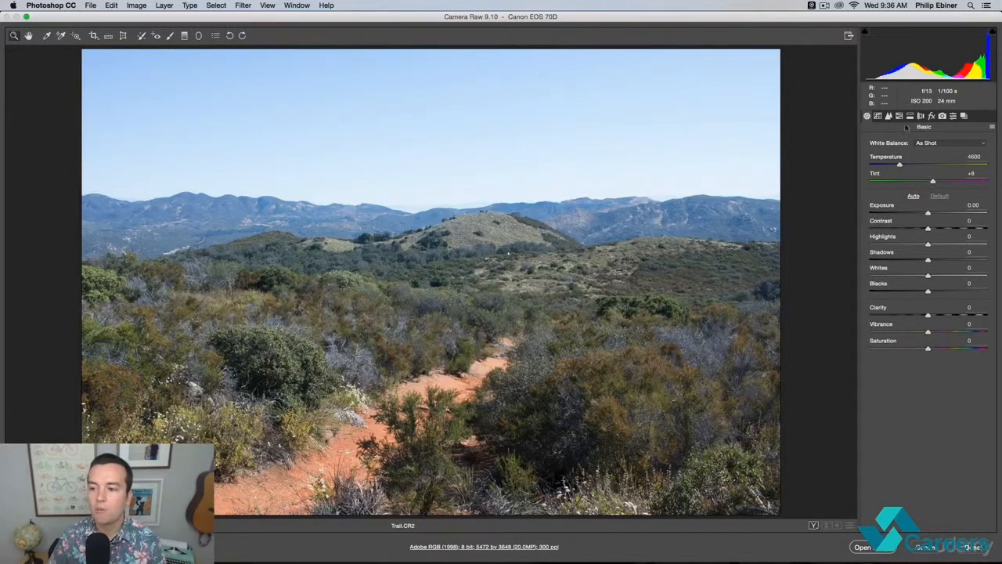
- Look through the Camera Raw adjustment groups, including Detail and HSL / Grayscale, and return to the Basic settings
left_click(877, 116)
left_click(889, 116)
left_click(899, 116)
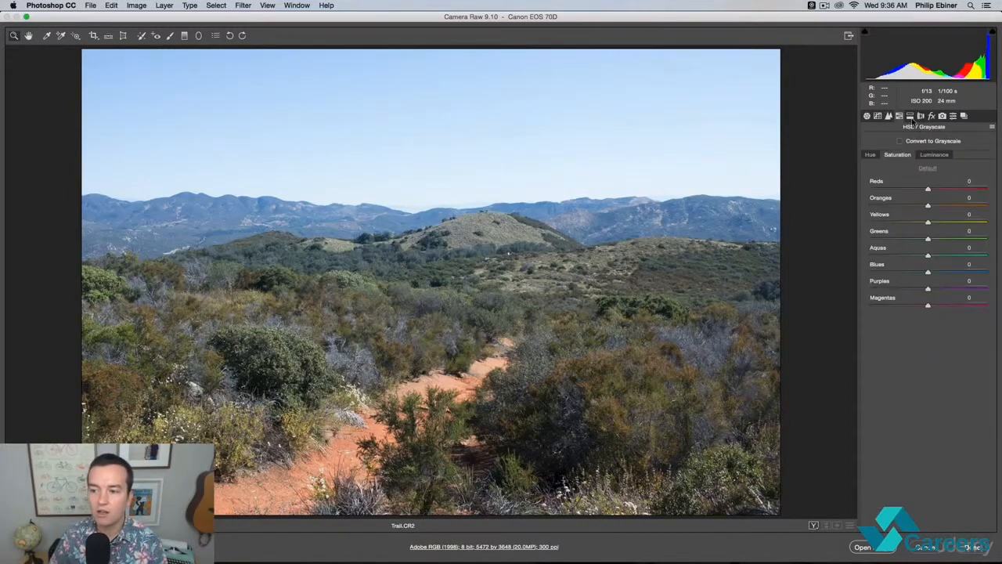
left_click(910, 116)
left_click(898, 116)
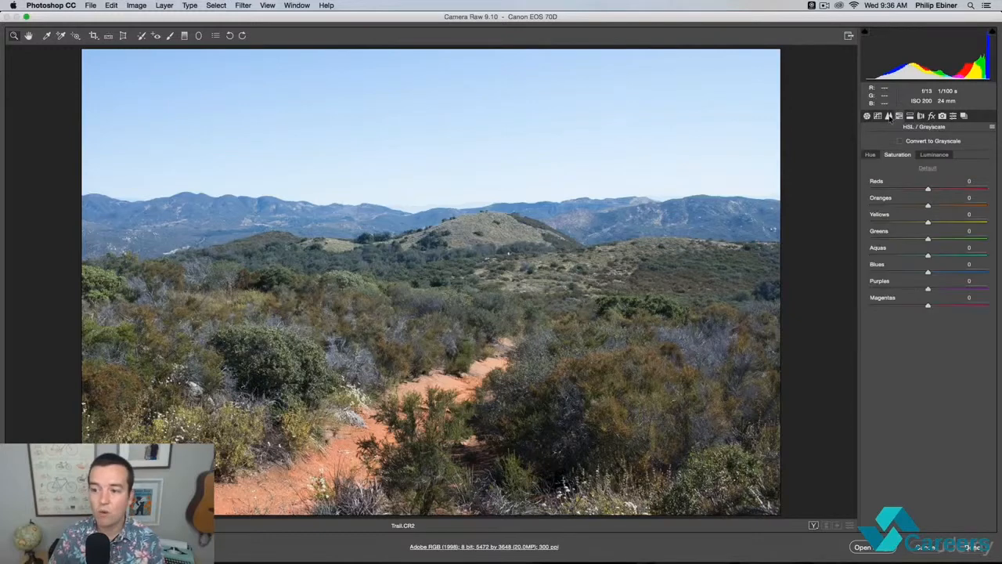
left_click(888, 115)
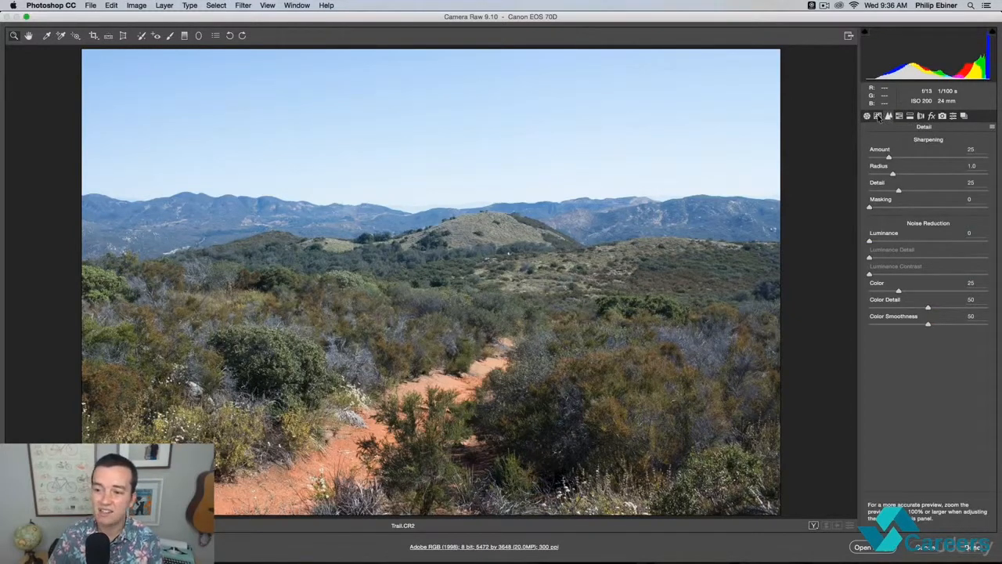
left_click(878, 116)
left_click(866, 116)
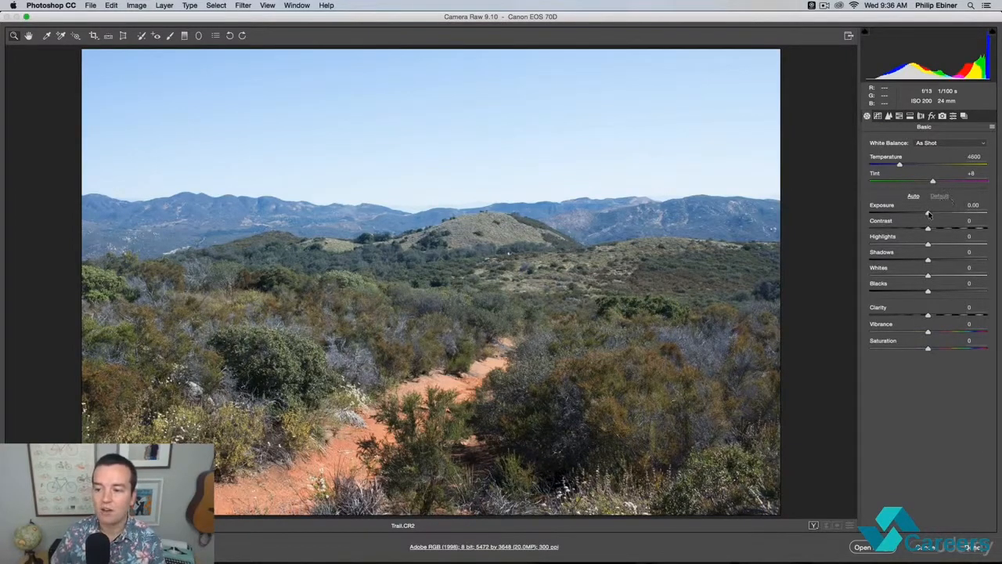
- Experiment with the raw photo's exposure in Camera Raw and open Trail.CR2 as a Photoshop document
left_click_drag(928, 214, 966, 261)
double_click(938, 213)
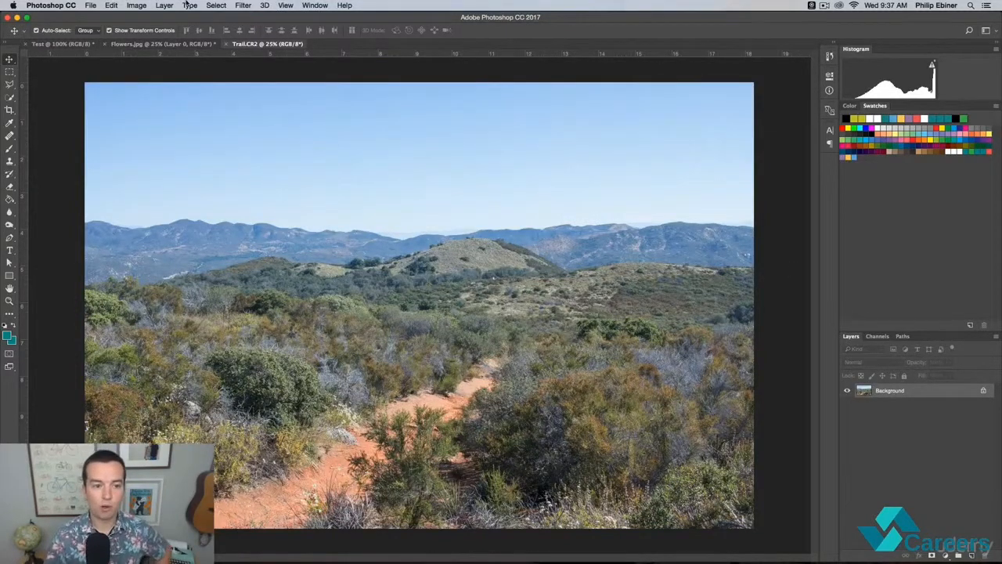
- View the open Test, Flowers.jpg and Trail.CR2 documents in turn, and return to the Test document
left_click(109, 46)
left_click(63, 44)
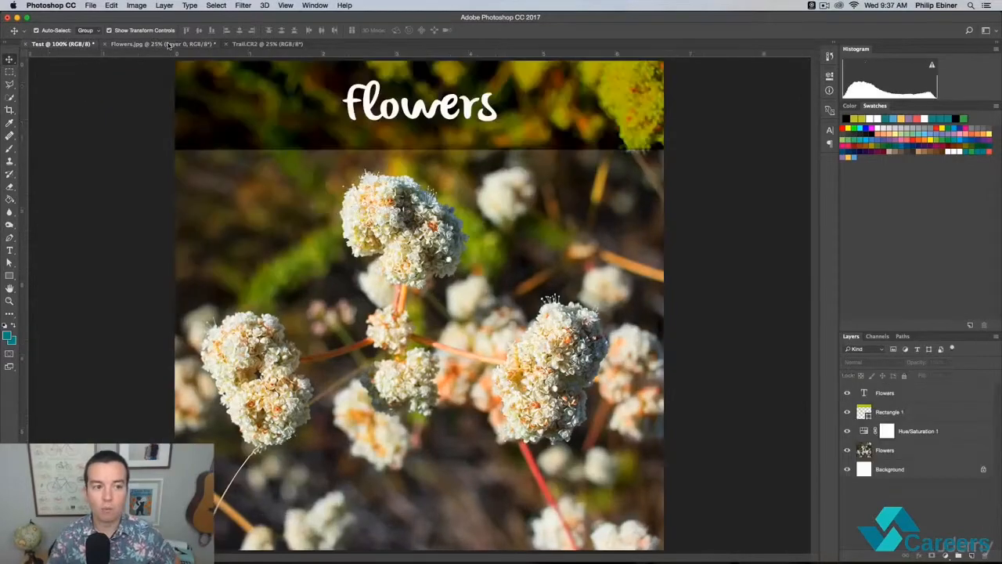
left_click(161, 44)
left_click(262, 44)
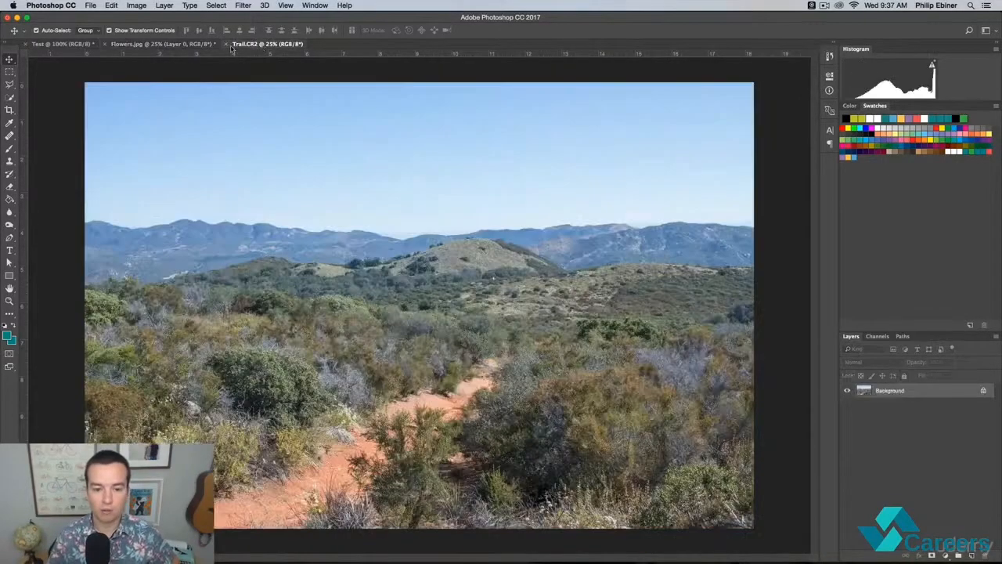
left_click(181, 44)
left_click(57, 44)
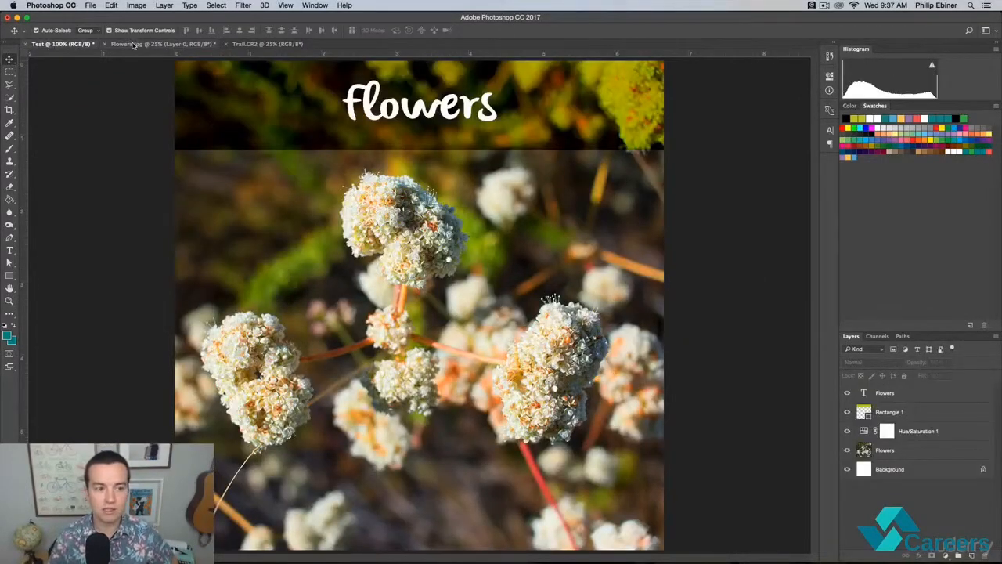
left_click(133, 44)
left_click(248, 44)
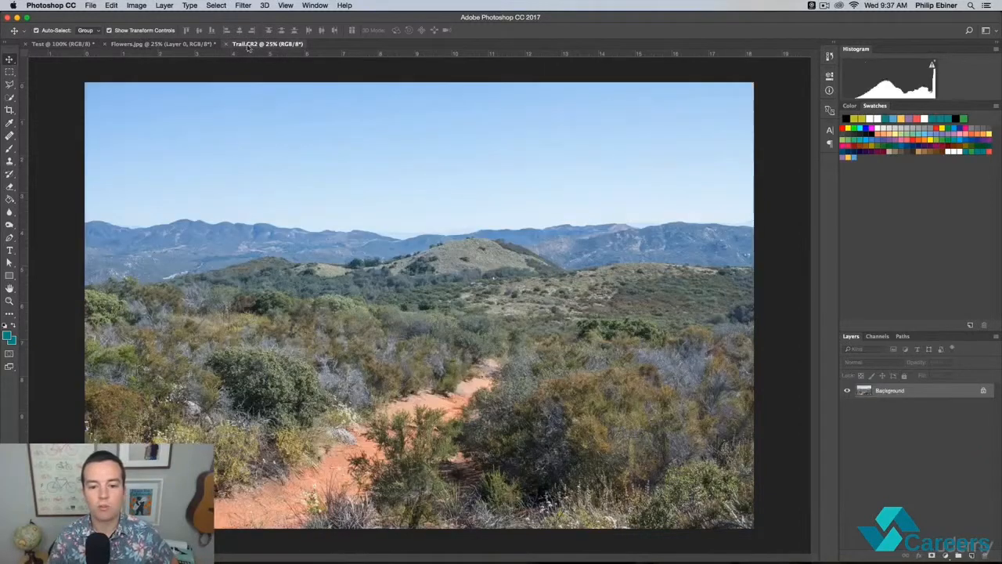
left_click(139, 45)
left_click(66, 46)
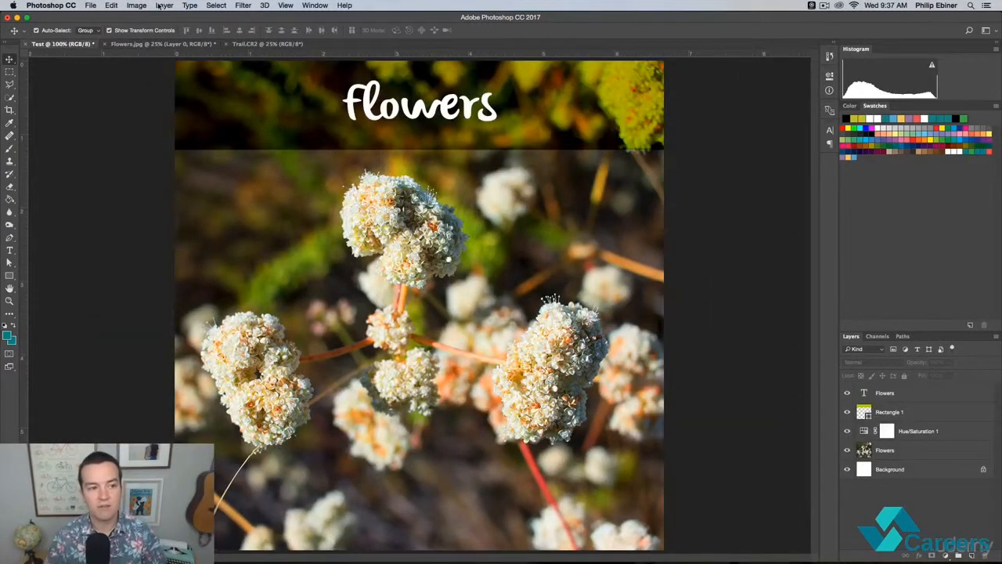
- Save the Test document to the Desktop as Flower Project.psd in Photoshop format, with layers and maximum compatibility kept on
left_click(91, 5)
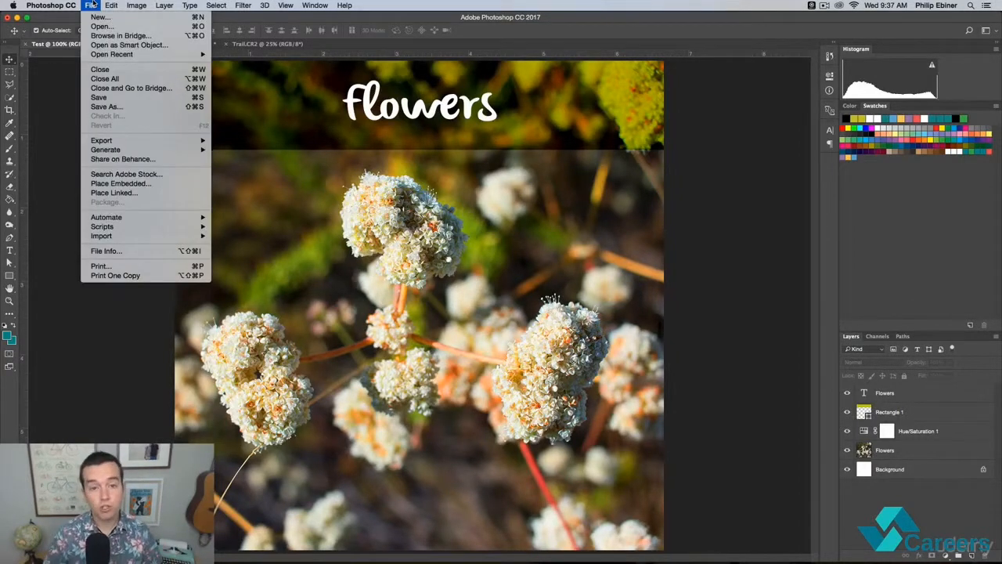
left_click(120, 99)
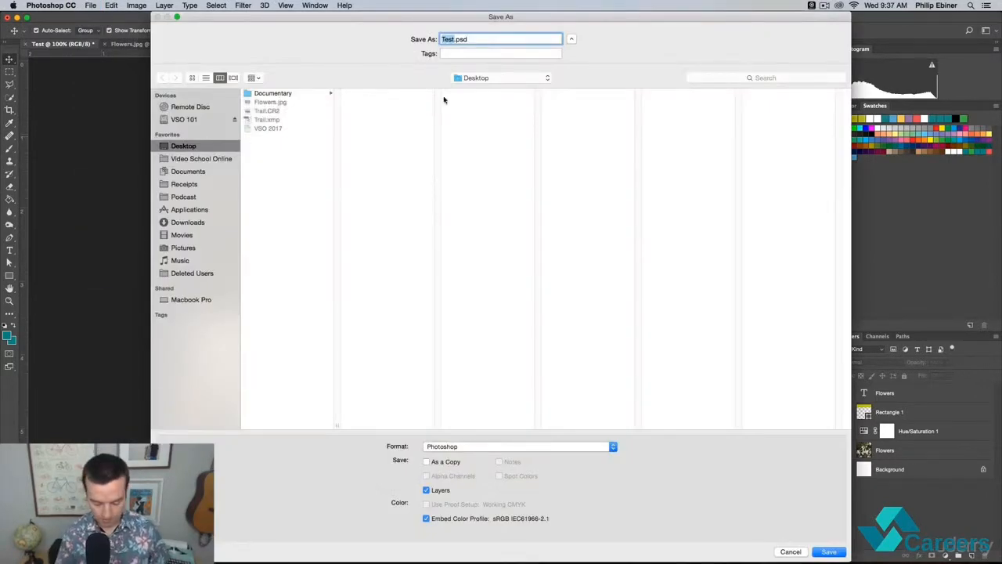
type("Flower ")
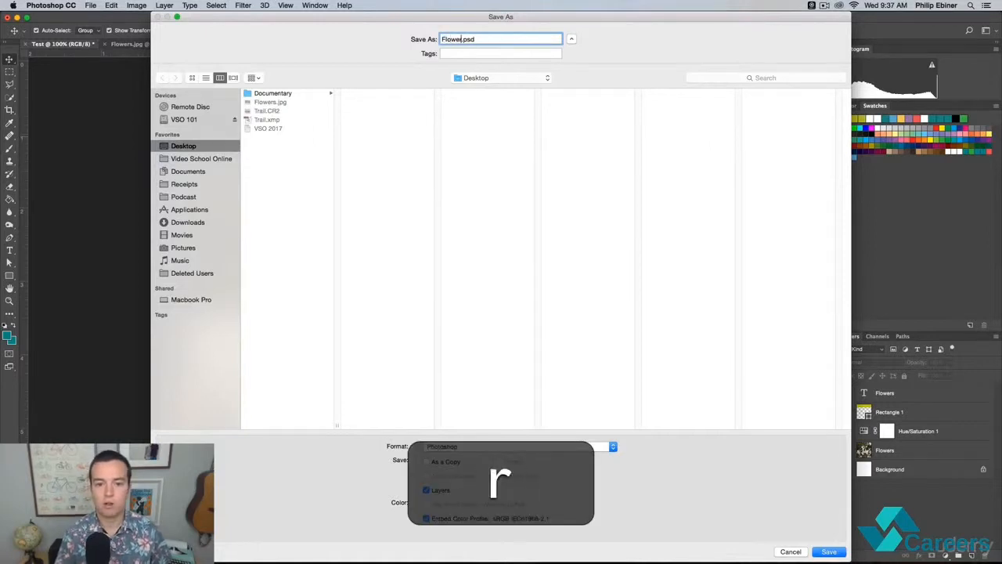
type("Project")
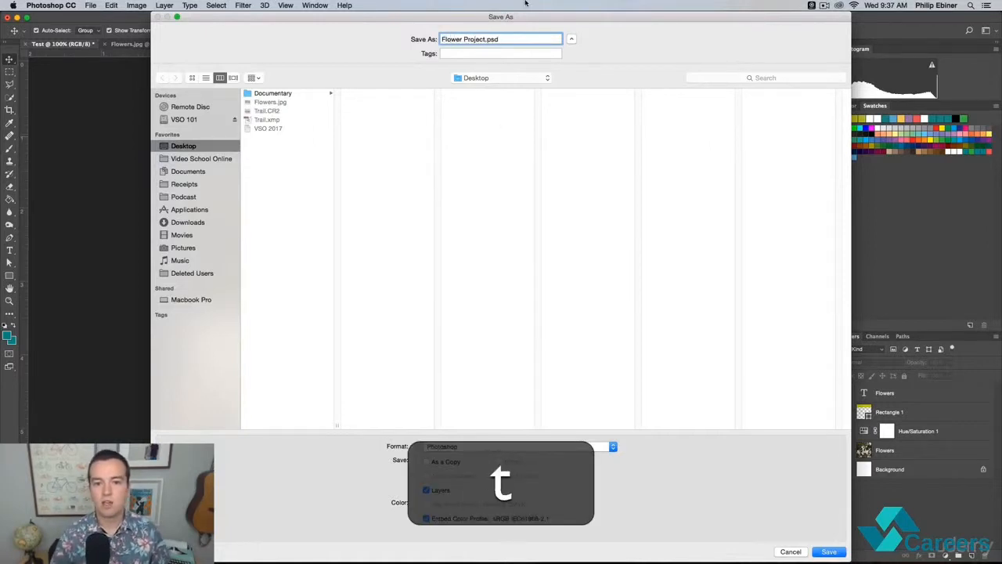
left_click_drag(487, 39, 507, 41)
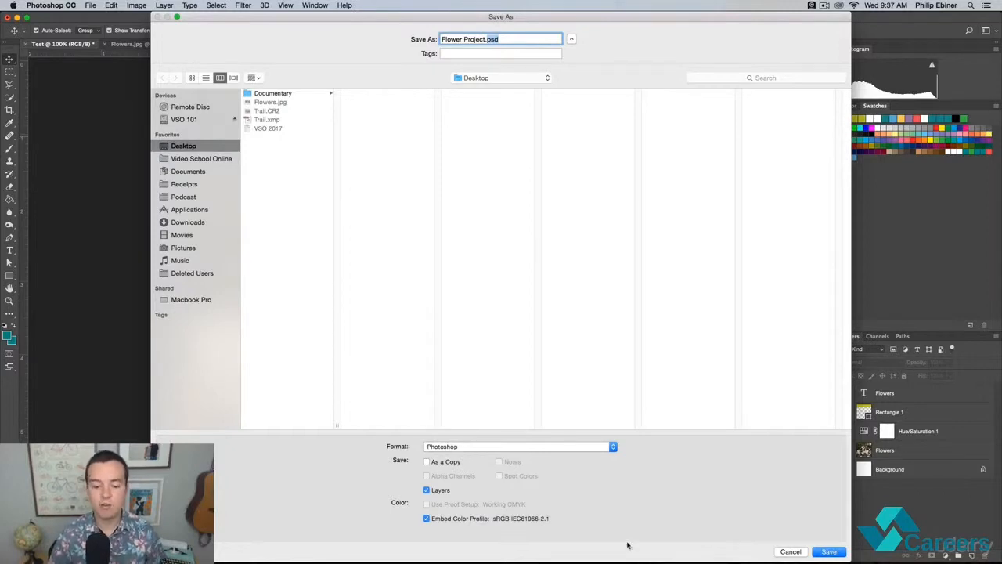
left_click(502, 451)
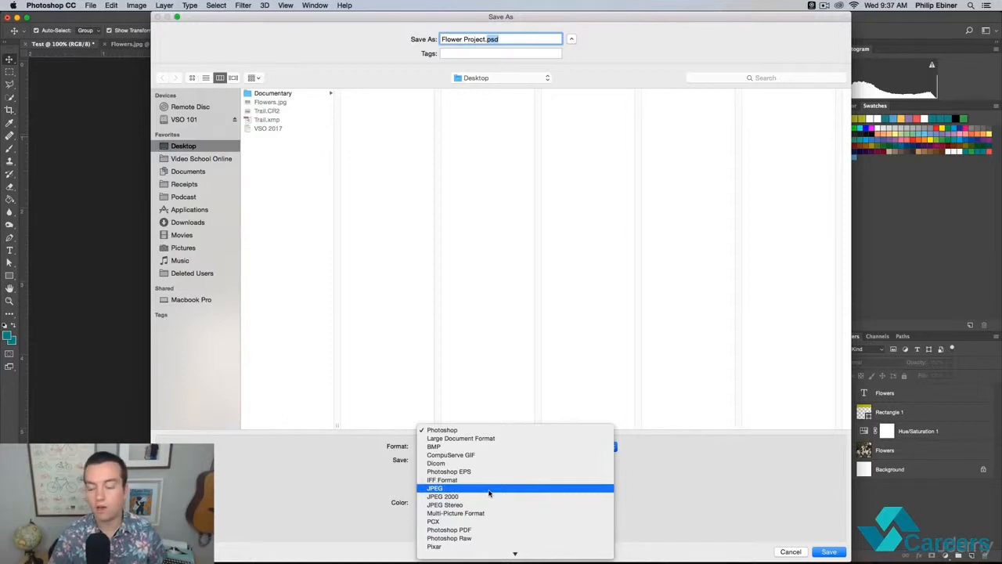
left_click(459, 431)
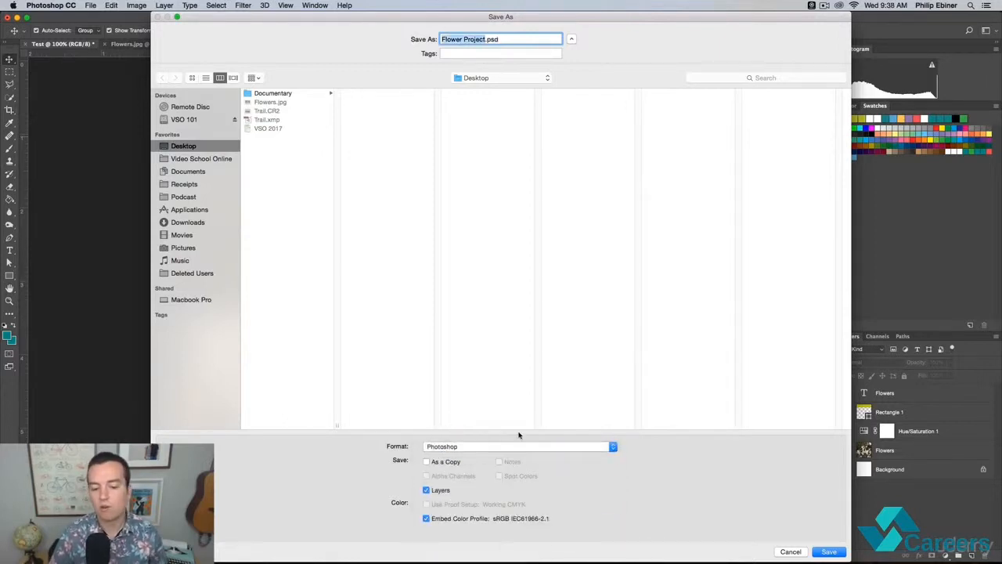
left_click(828, 551)
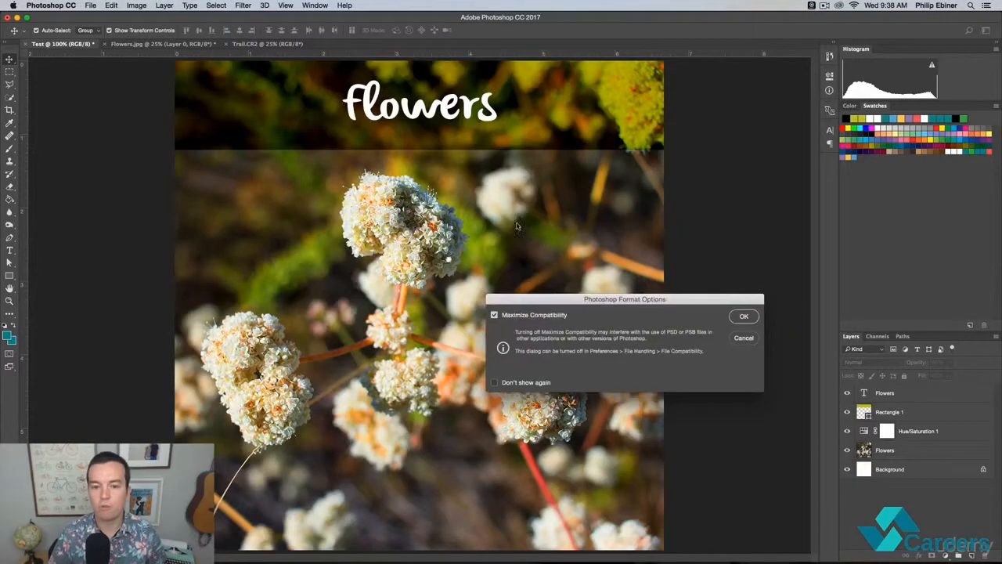
left_click(745, 318)
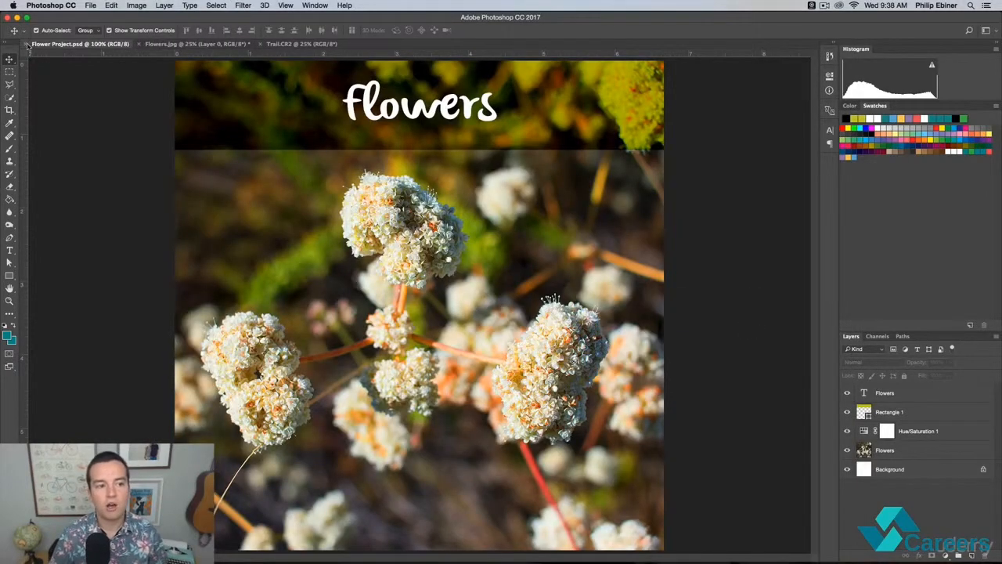
- Close the Flower Project.psd document, reopen it from the Desktop folder in Finder, and deselect its text layer
left_click(26, 45)
key("super+Tab")
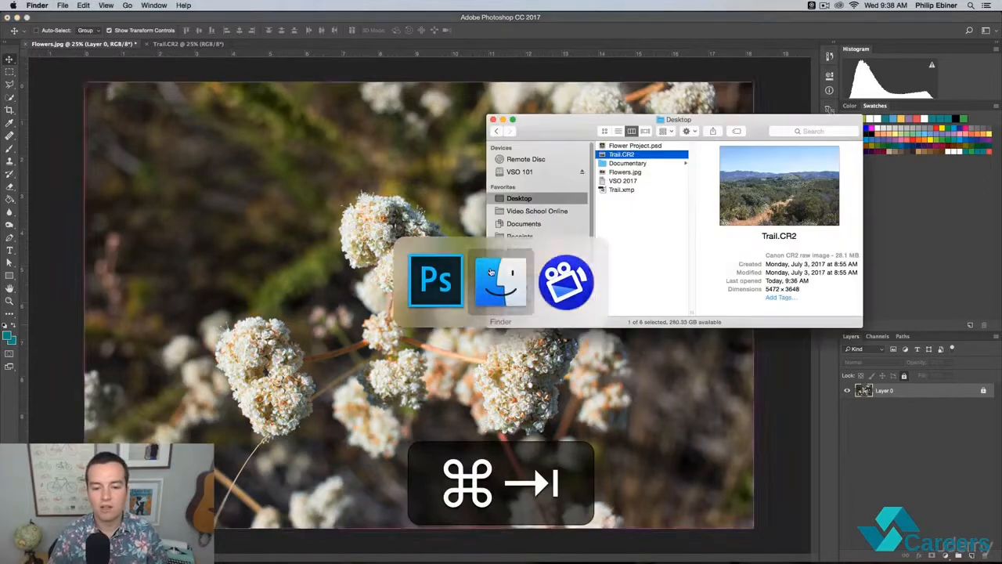
double_click(654, 147)
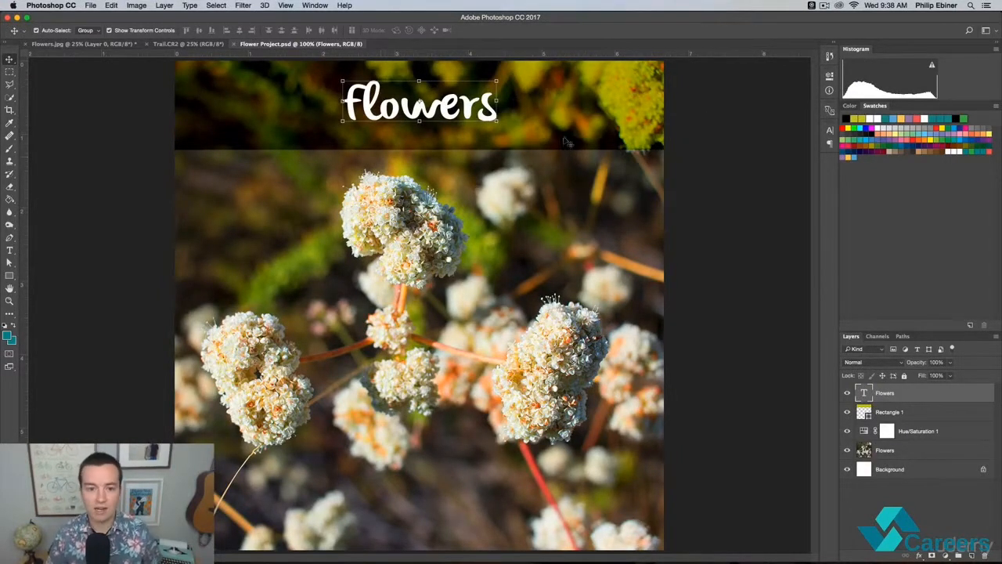
left_click(86, 112)
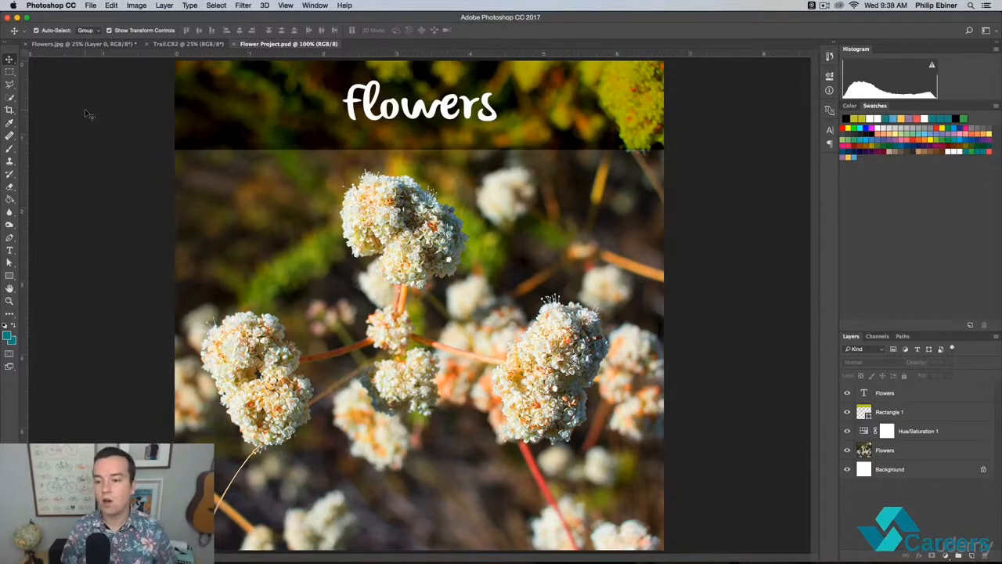
- Open the Export As settings for Flower Project.psd, review the available file formats, and keep JPG
left_click(91, 5)
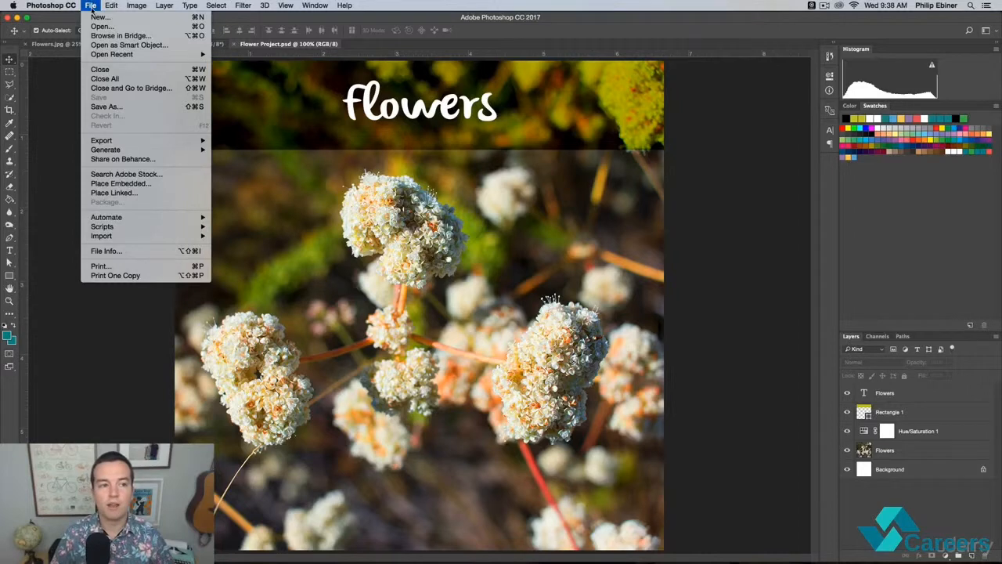
mouse_move(125, 141)
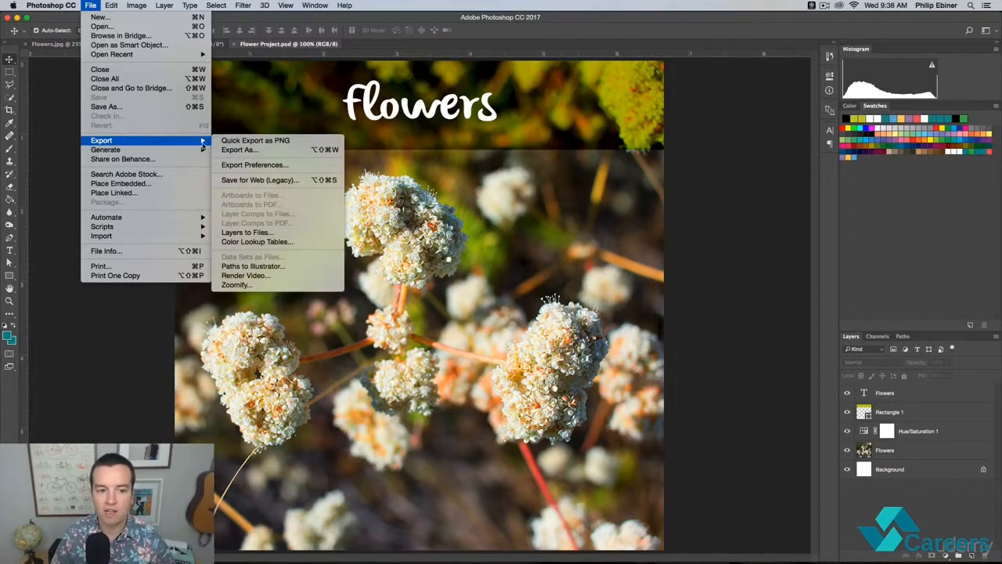
left_click(233, 152)
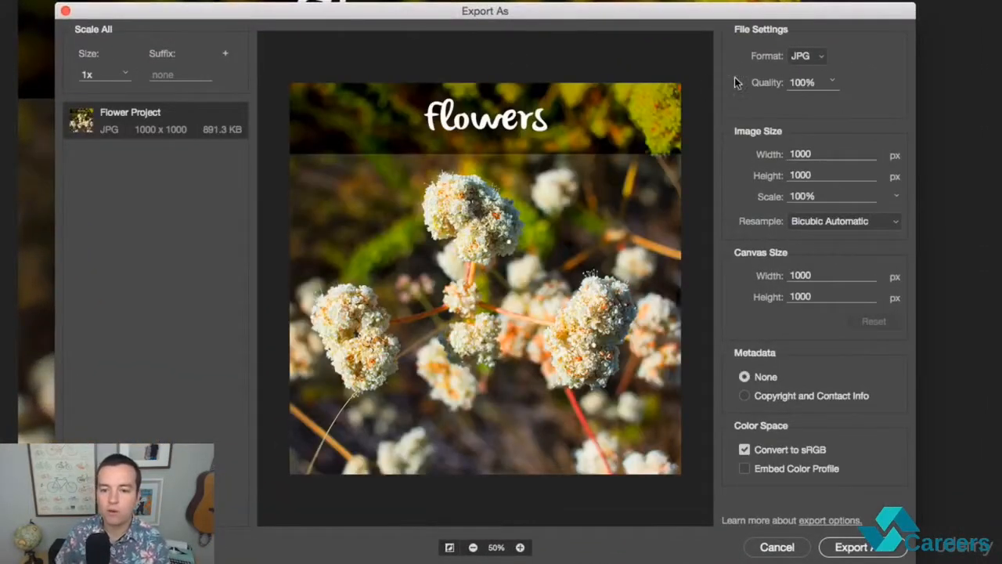
left_click(811, 55)
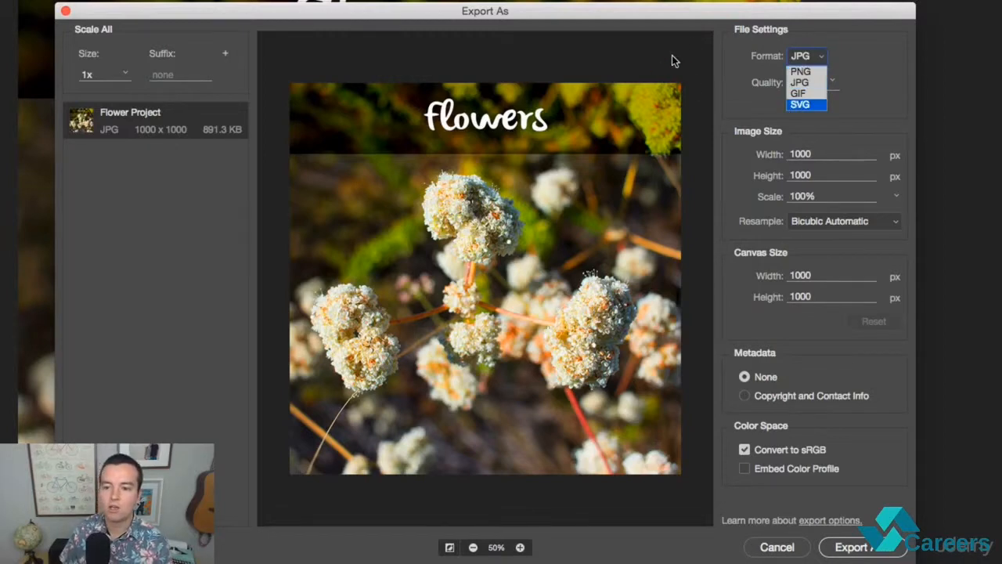
left_click(832, 72)
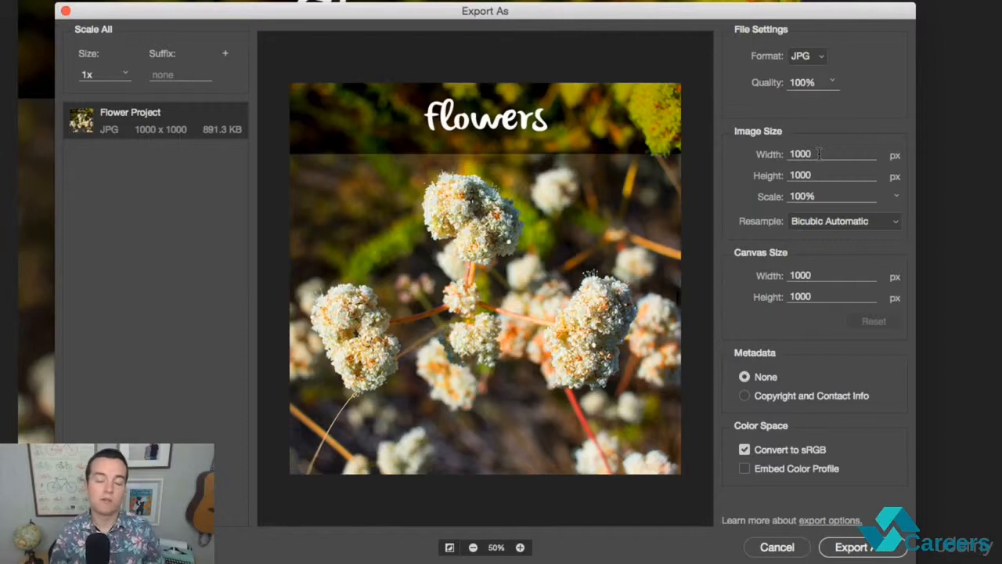
- Set the export image width to 500 px and export the image to the Desktop as Flower Project.jpg
left_click(818, 153)
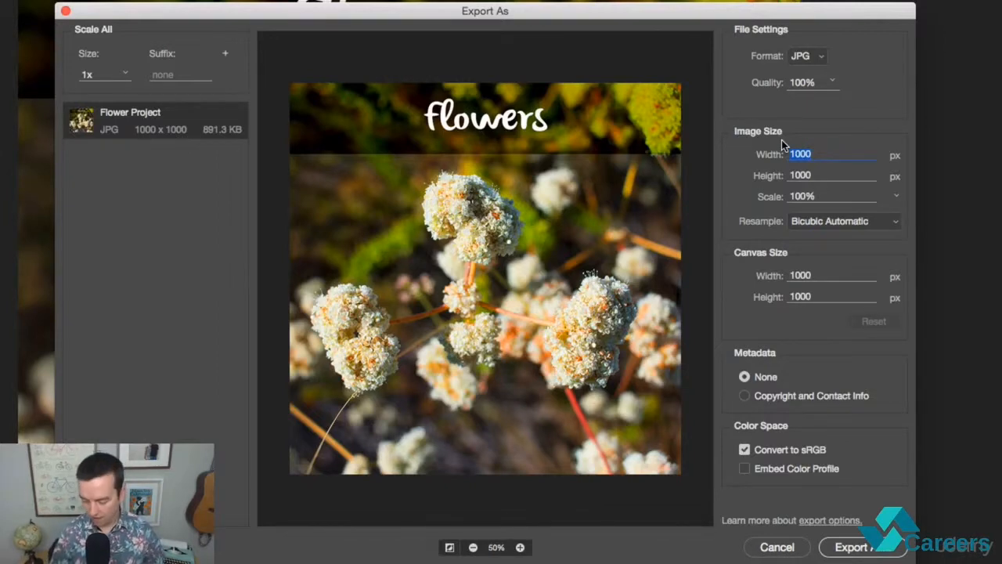
type("500")
key("Return")
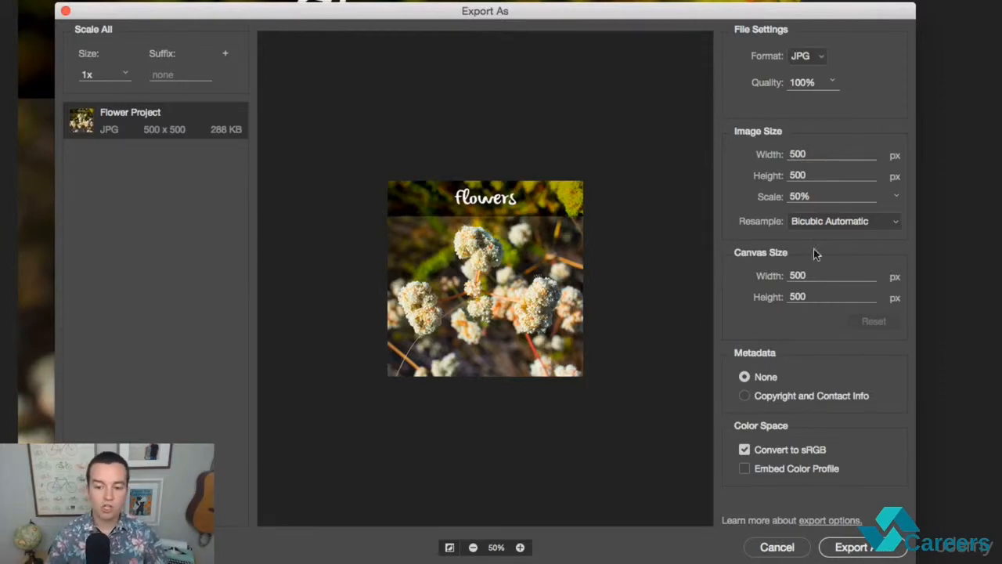
left_click(875, 552)
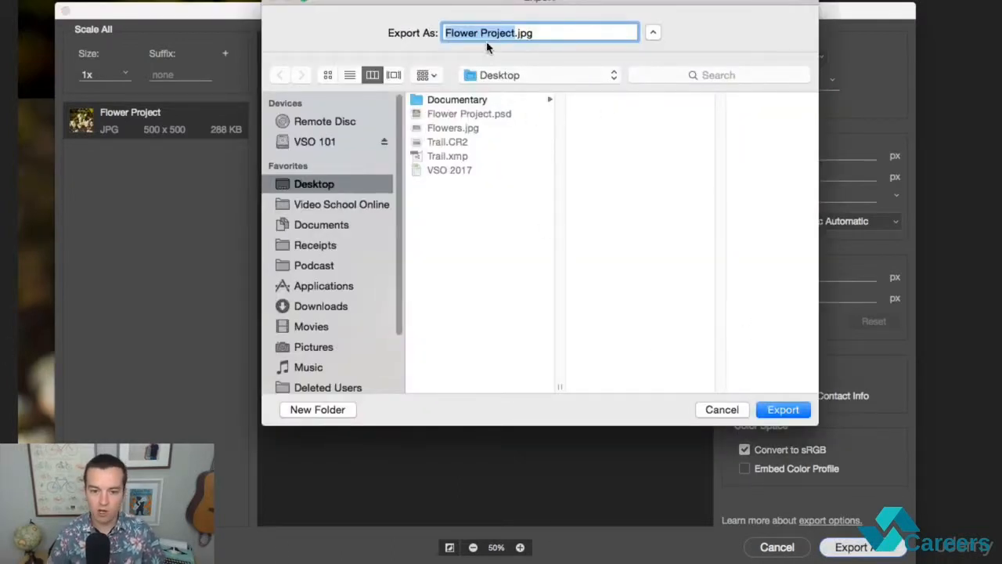
left_click(792, 408)
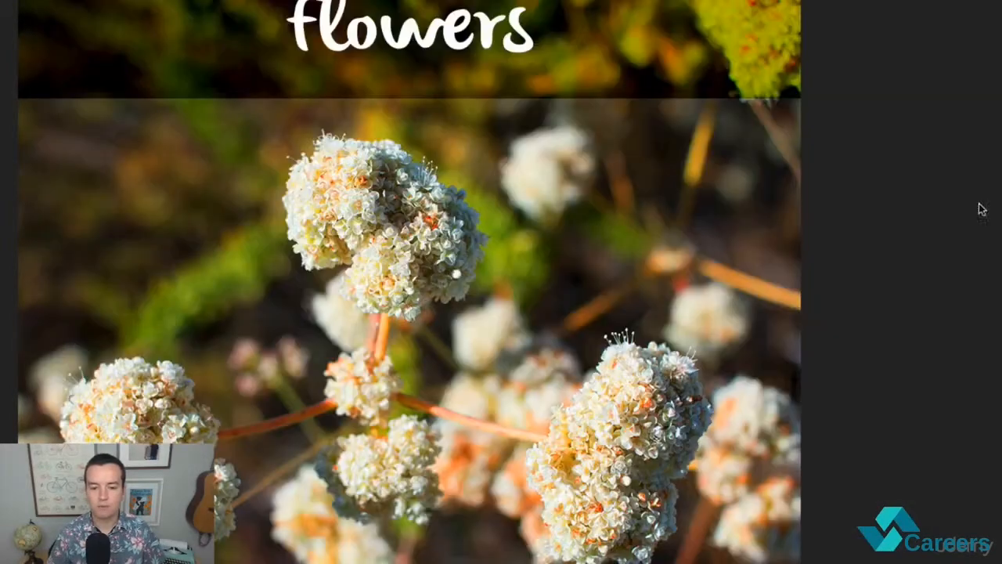
- Switch to Finder, preview the exported Flower Project.jpg beside the original document, and return to Photoshop
key("super+Tab")
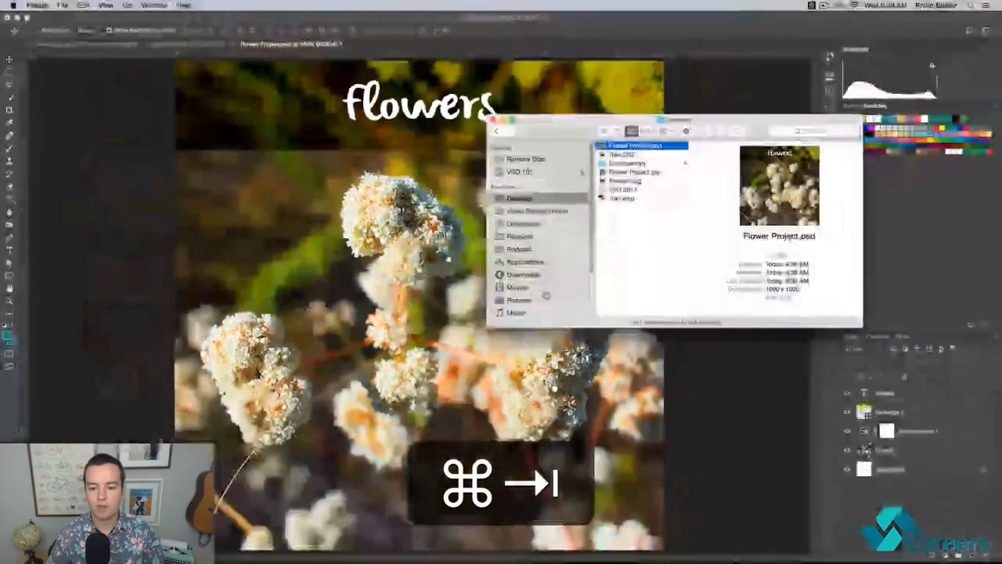
left_click(632, 171)
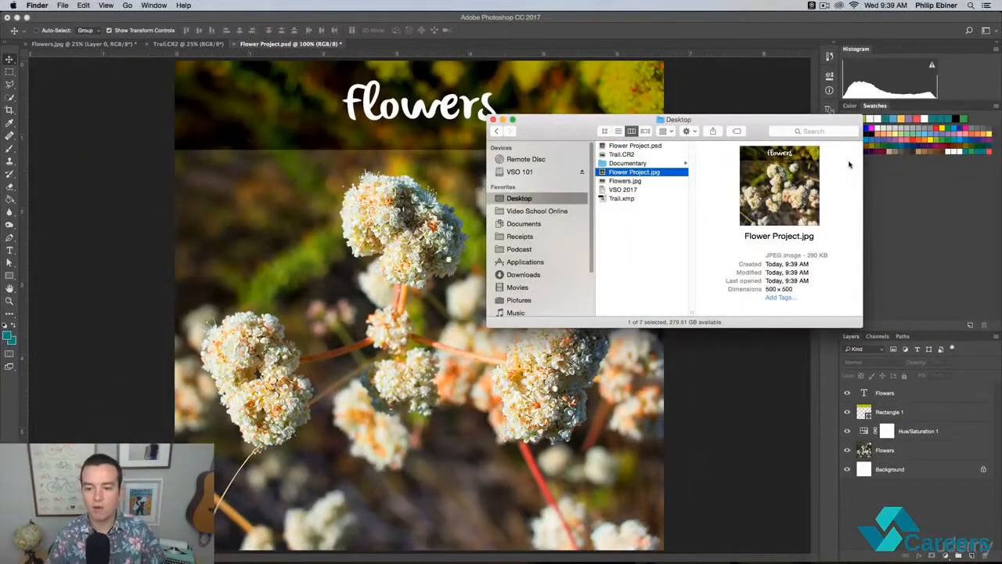
key("space")
left_click_drag(481, 165, 329, 91)
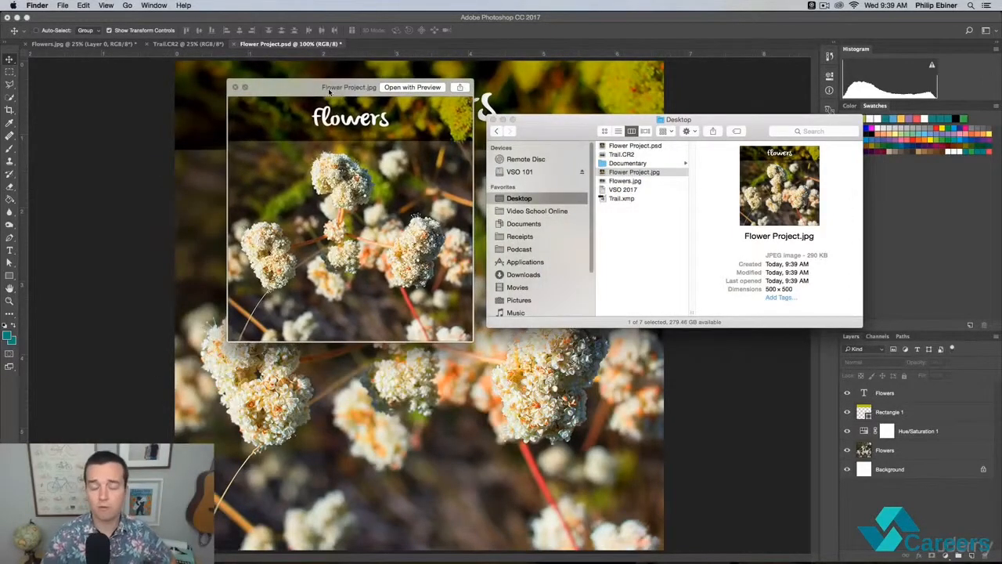
left_click(715, 95)
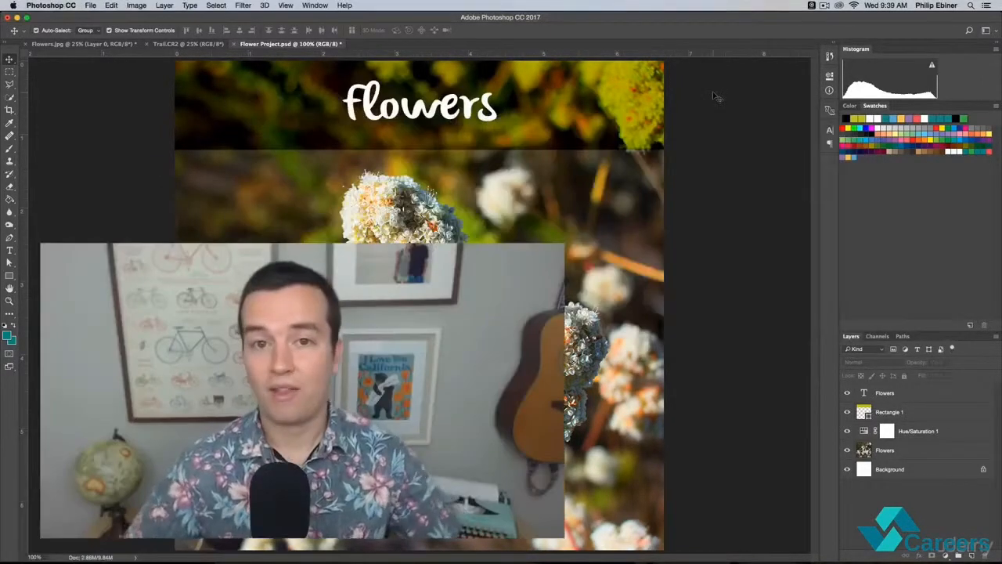